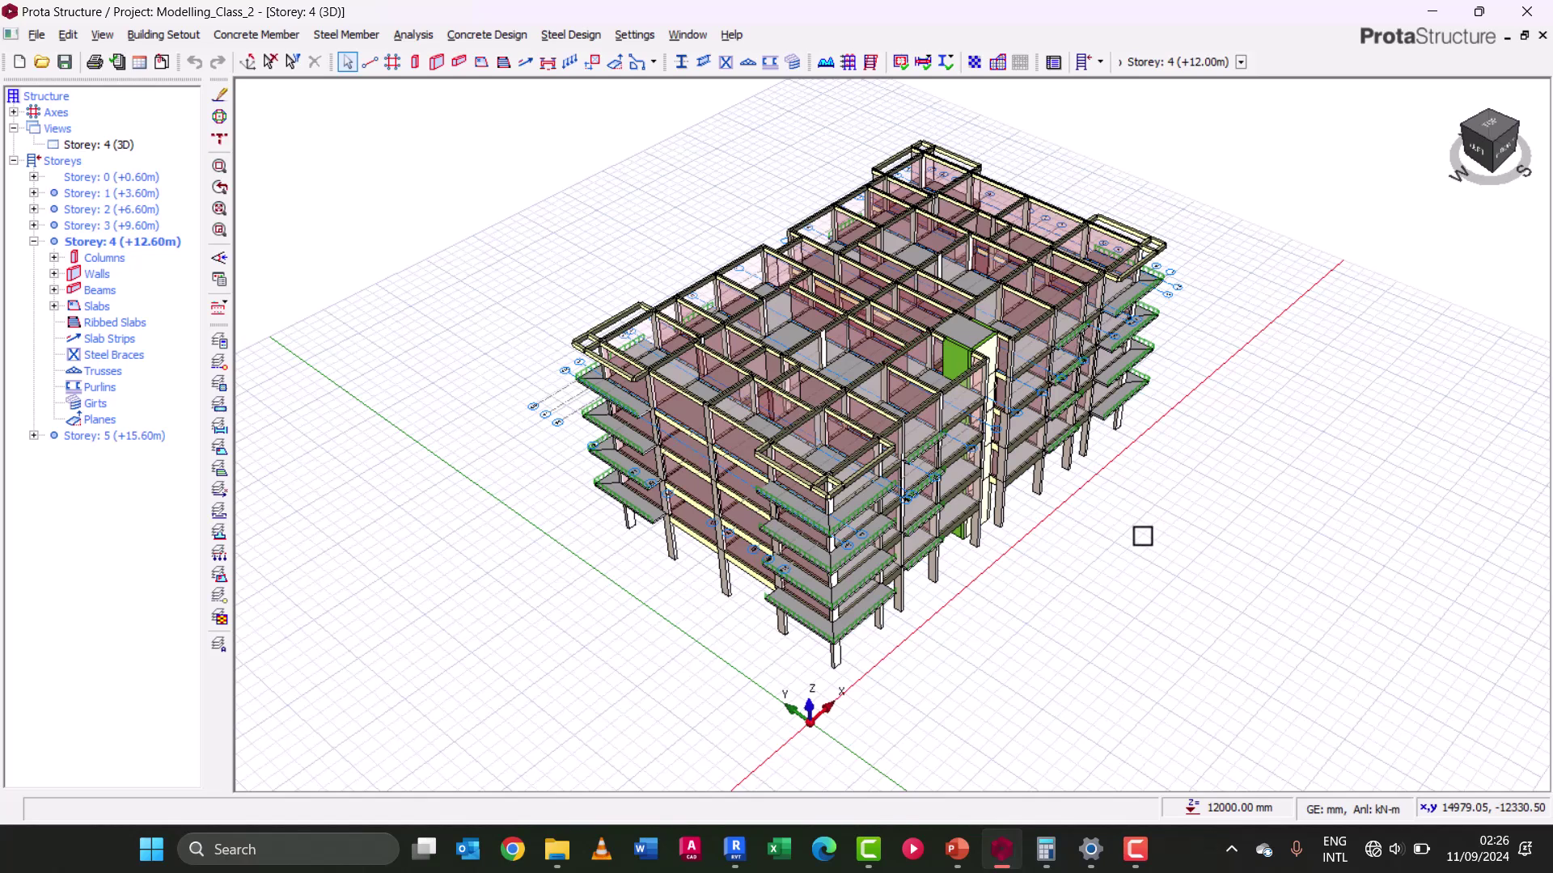
pyautogui.moveTo(1223, 600); pyautogui.dragTo(1171, 619, button='middle')
pyautogui.click(413, 34)
pyautogui.moveTo(486, 34)
pyautogui.click(412, 34)
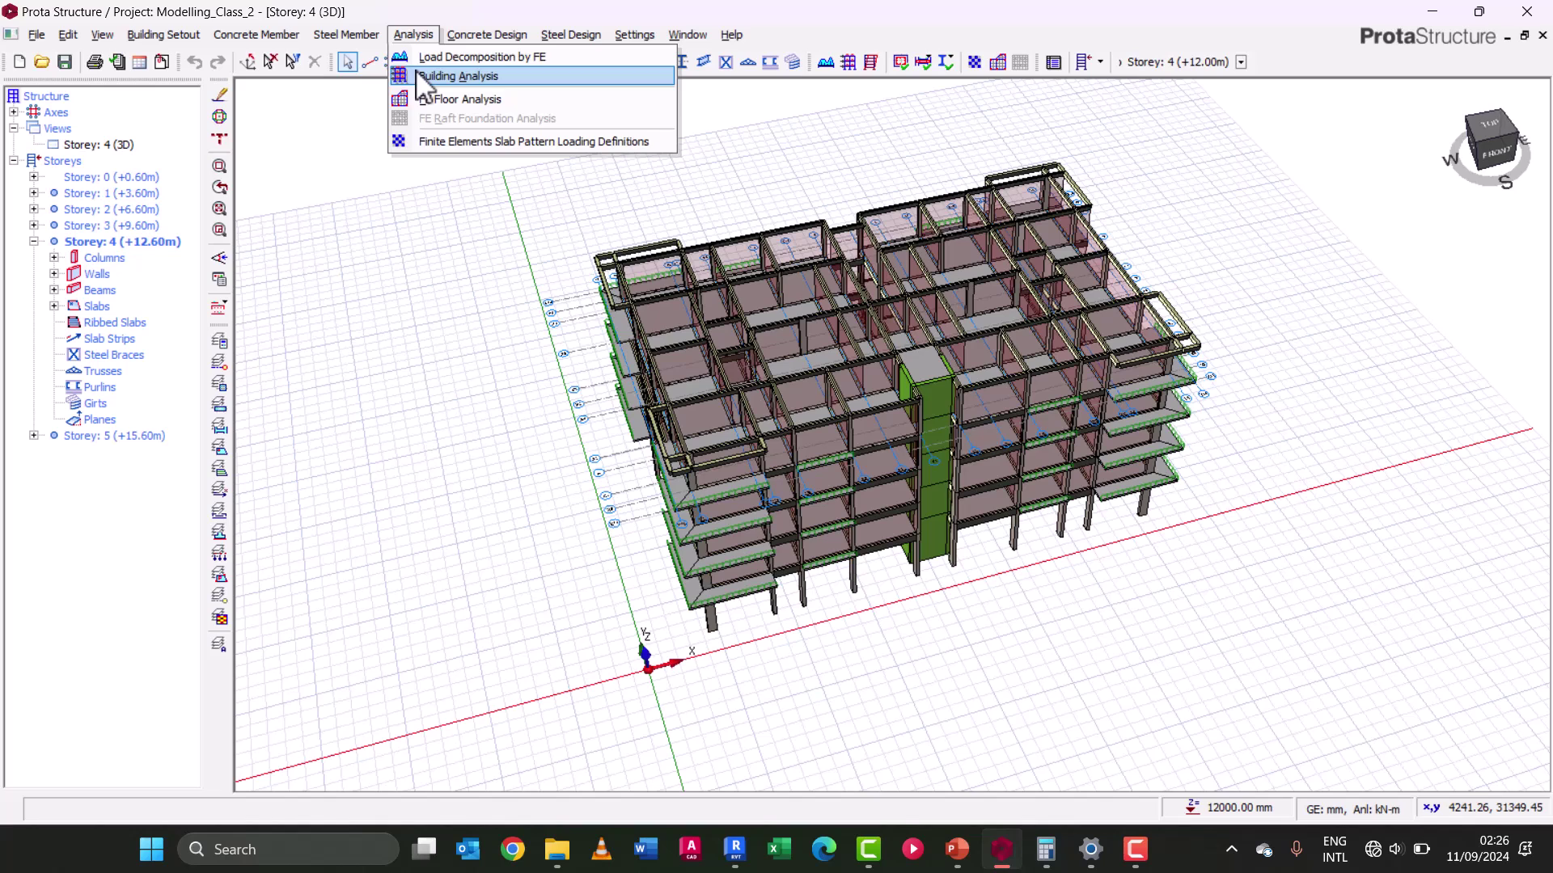
pyautogui.click(417, 76)
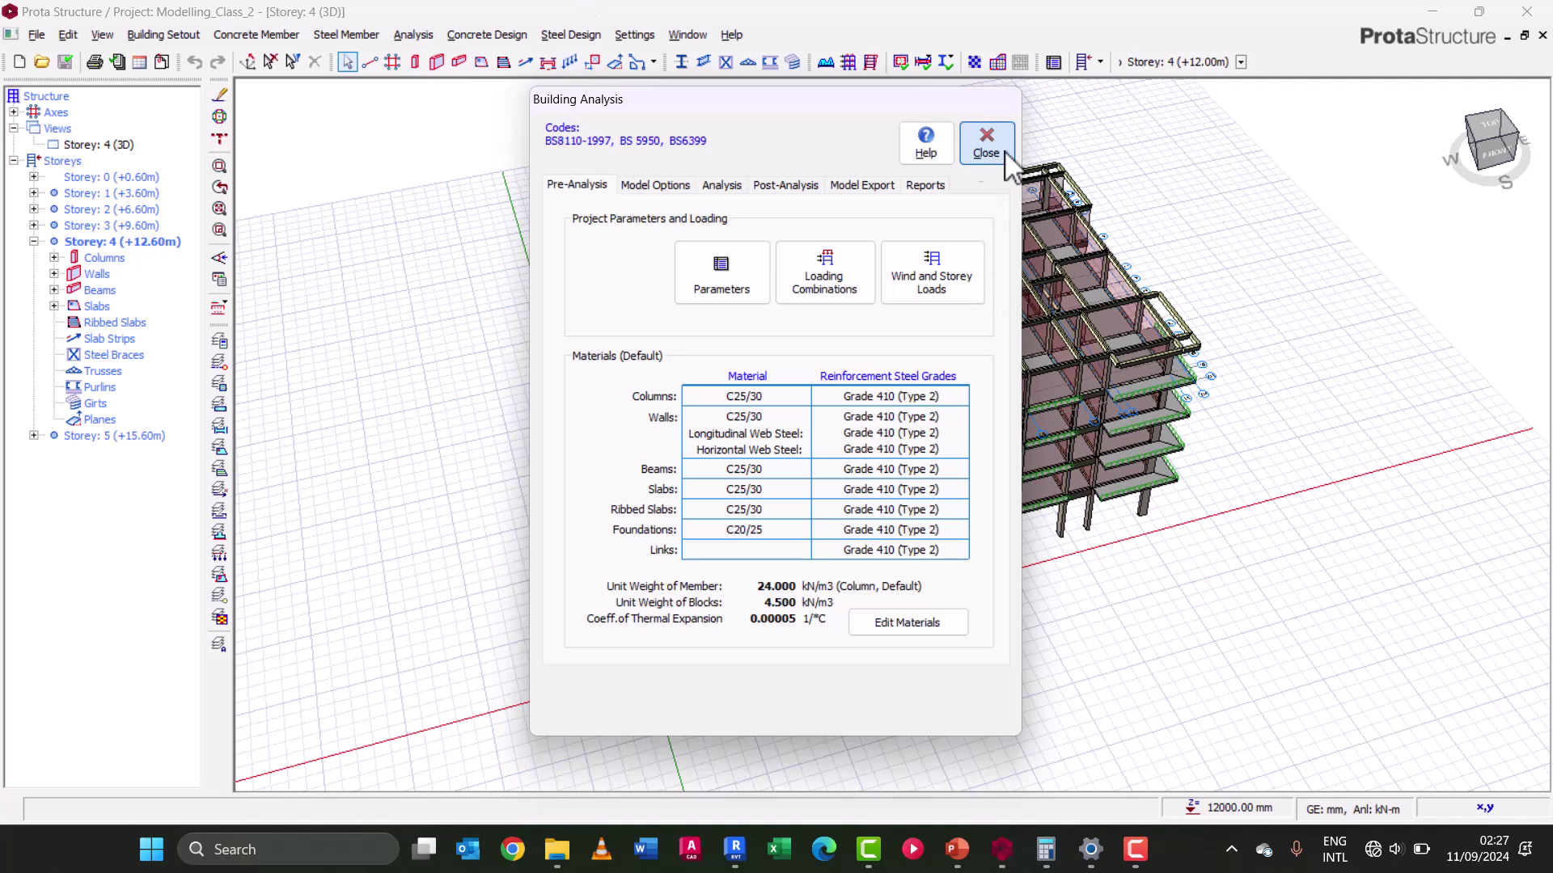
pyautogui.click(985, 146)
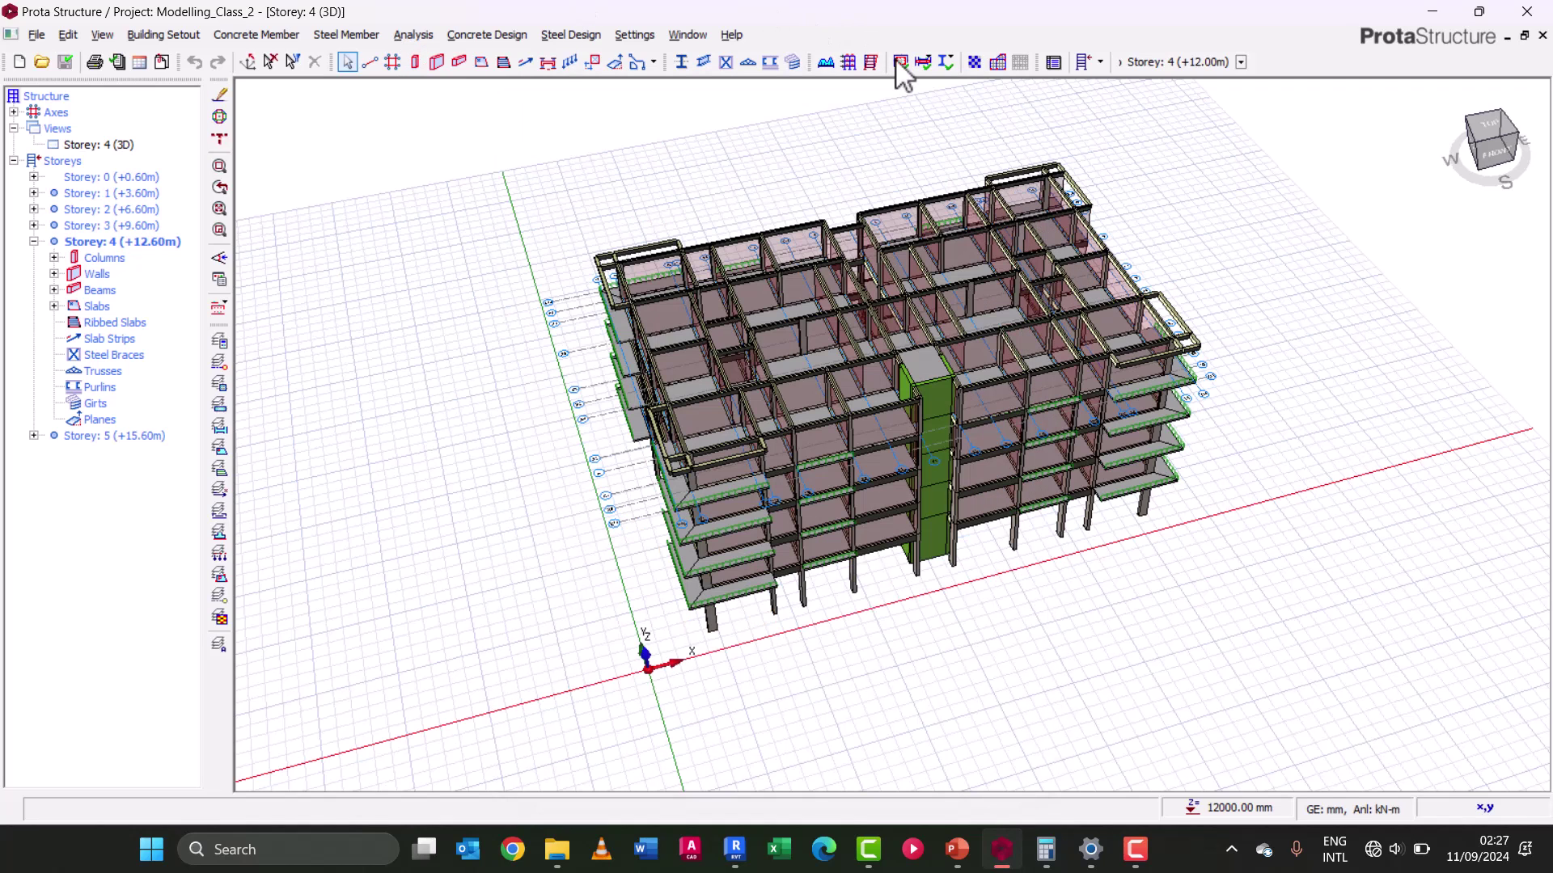
# - Run the Building Model Check from Building Analysis with all checks enabled for all storeys, and close the check
pyautogui.click(422, 37)
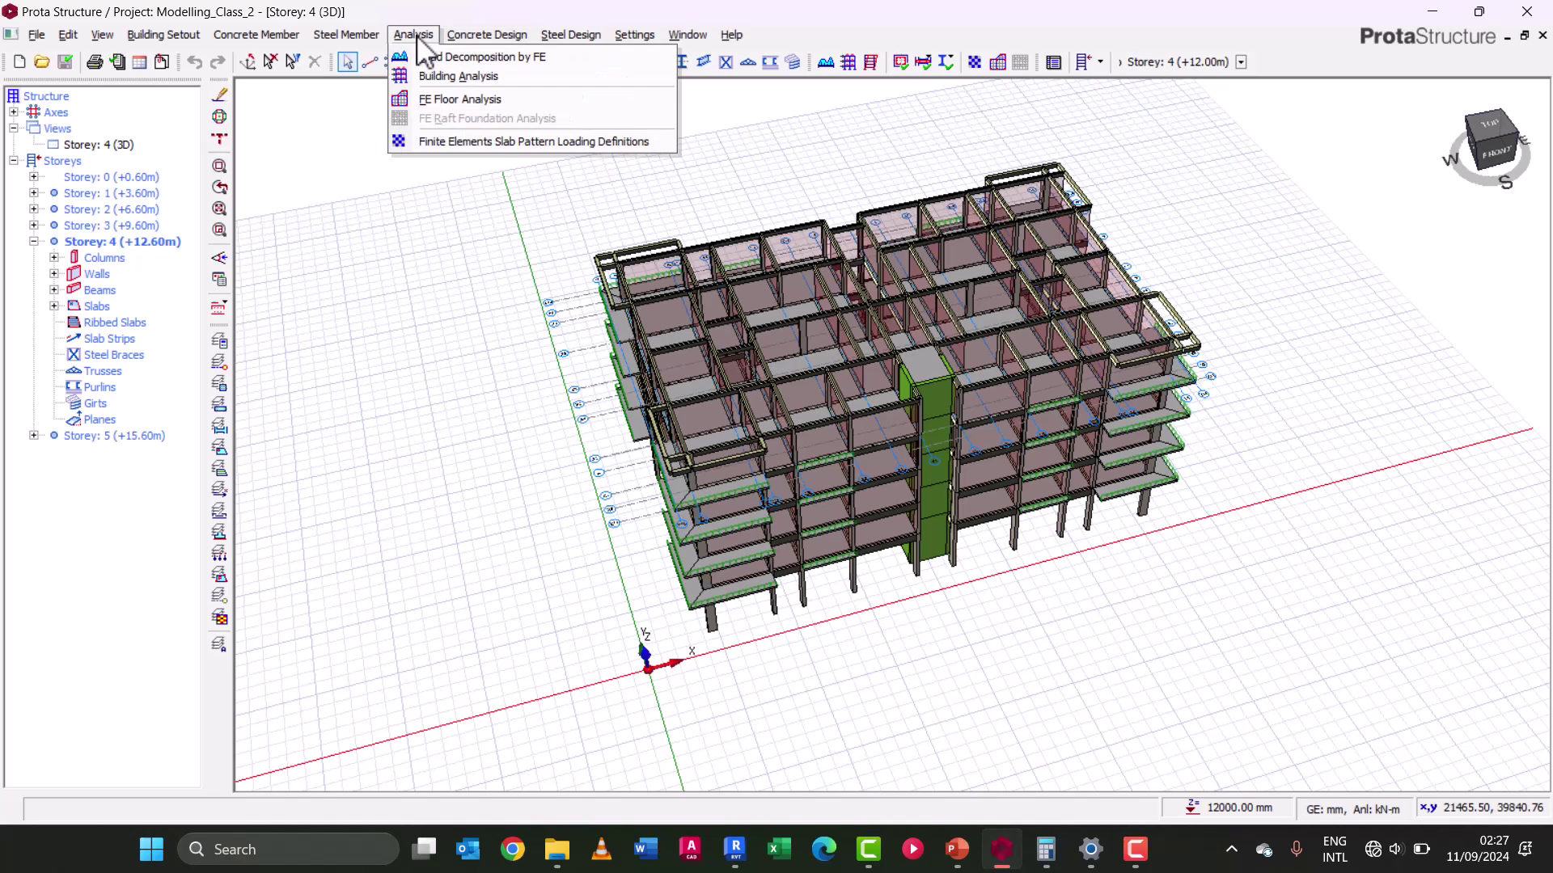
pyautogui.click(426, 76)
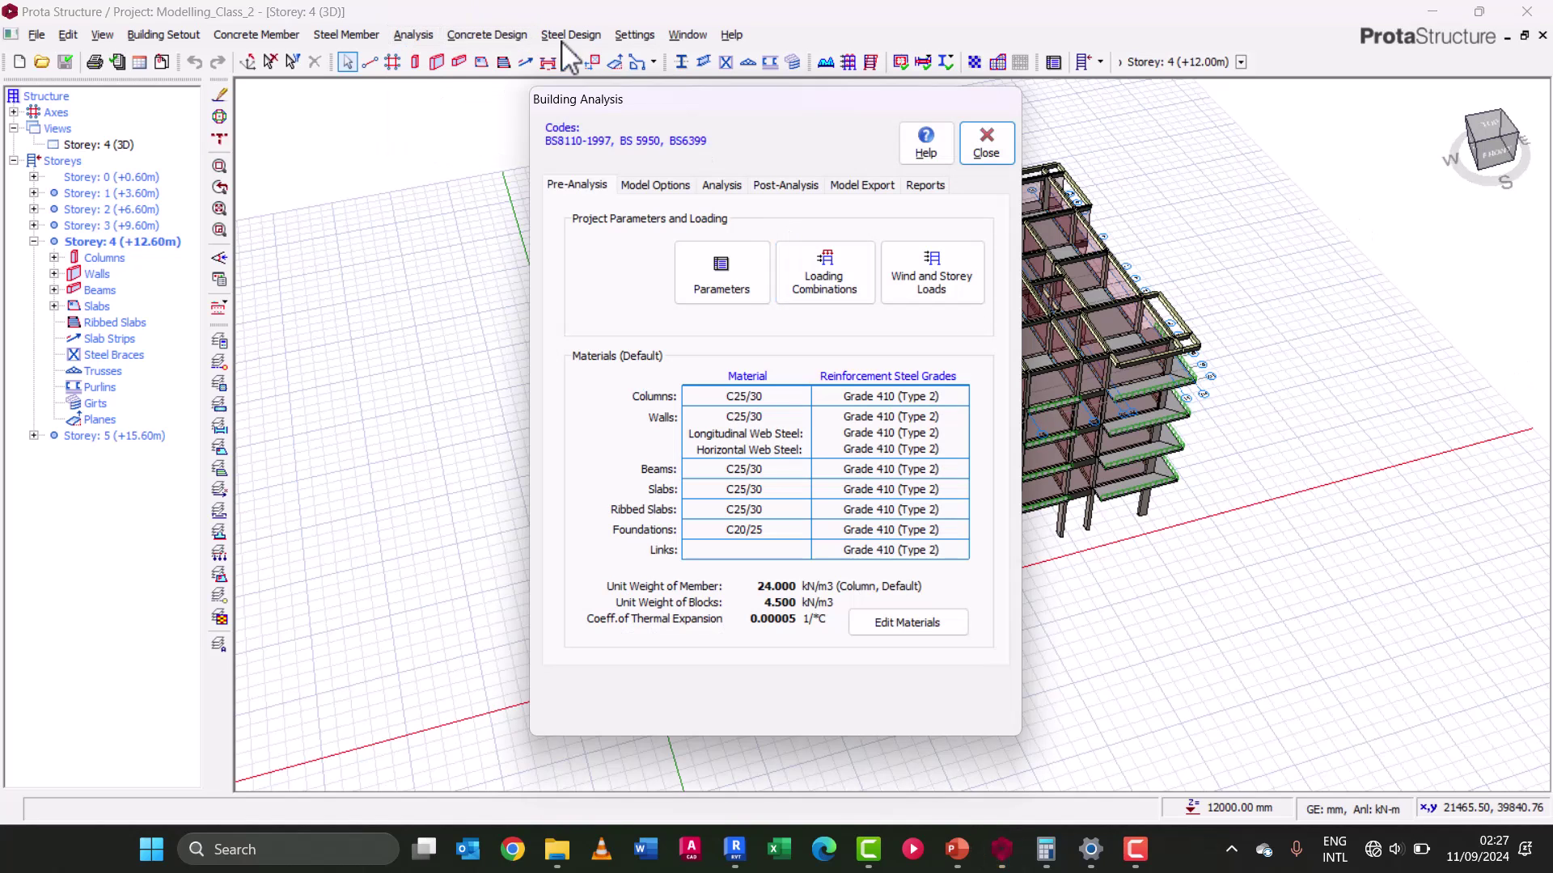
pyautogui.click(722, 188)
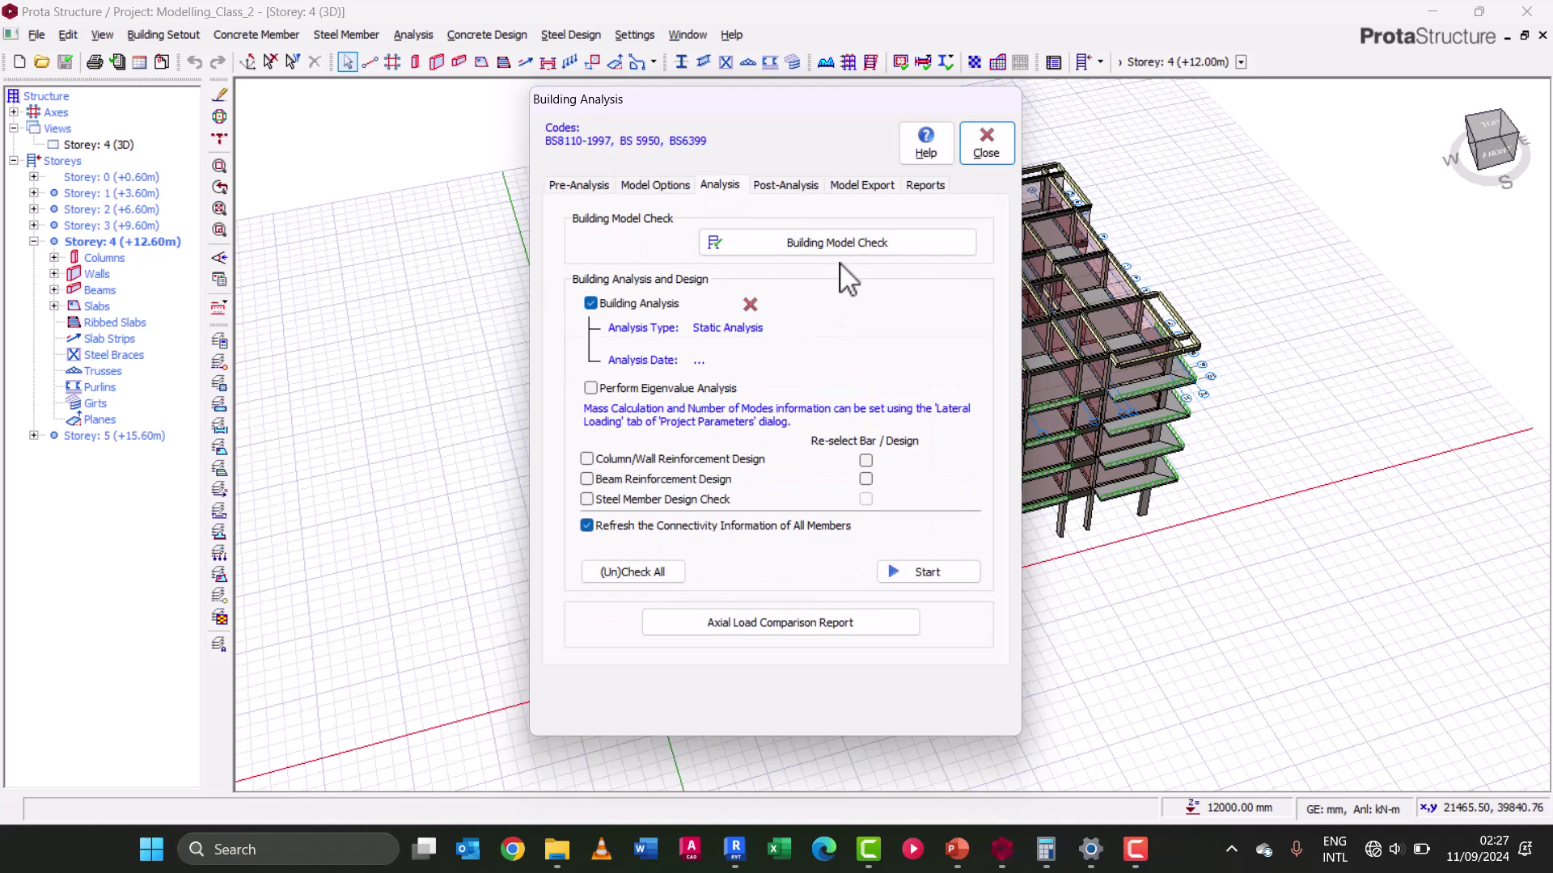
pyautogui.click(796, 251)
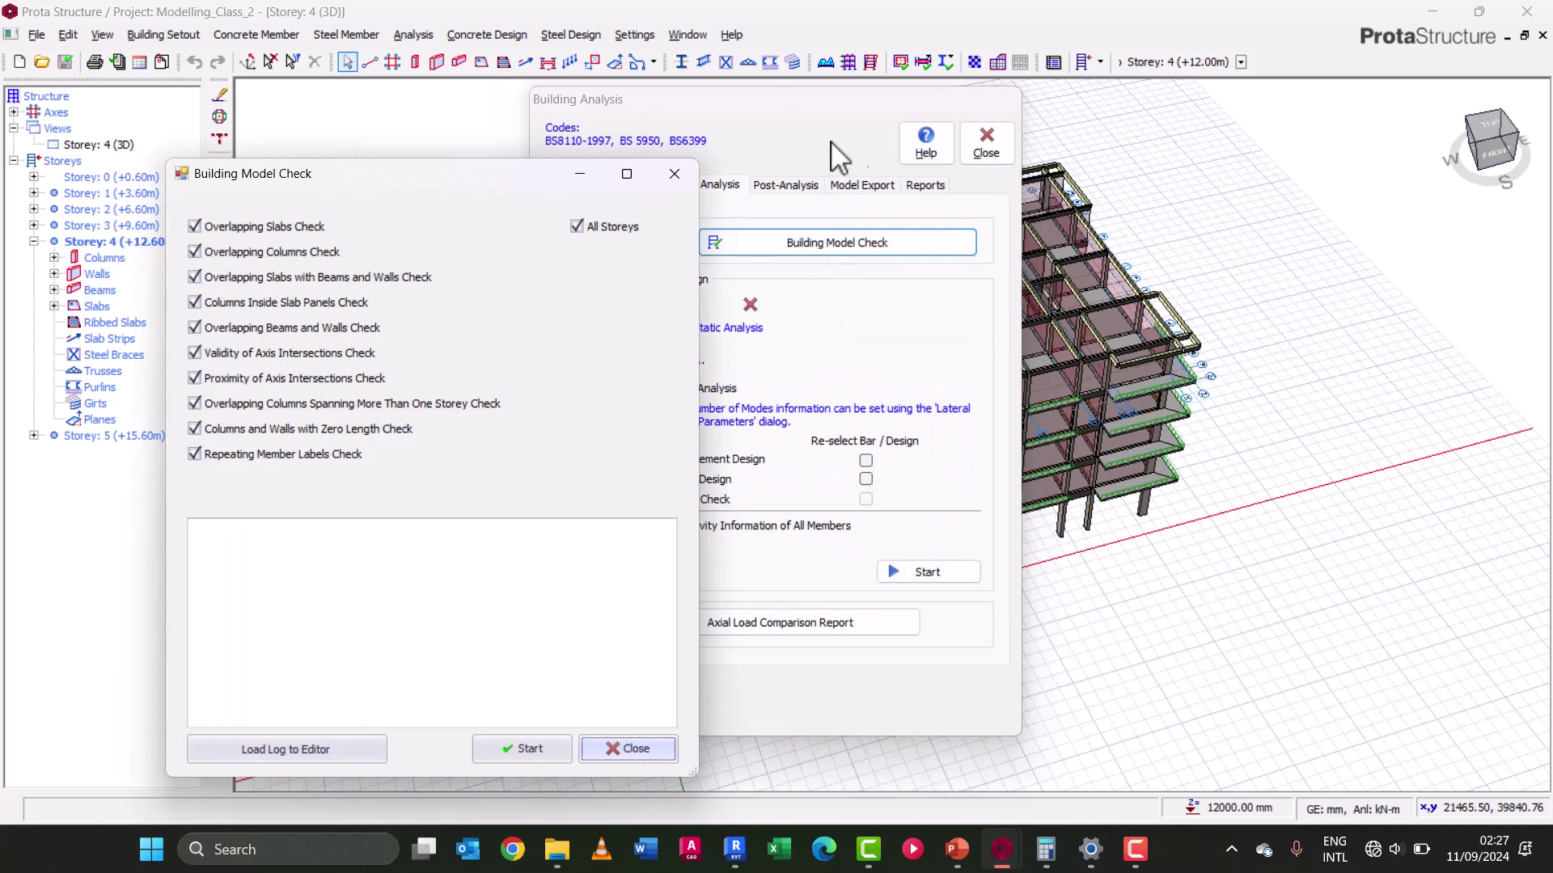
pyautogui.click(529, 748)
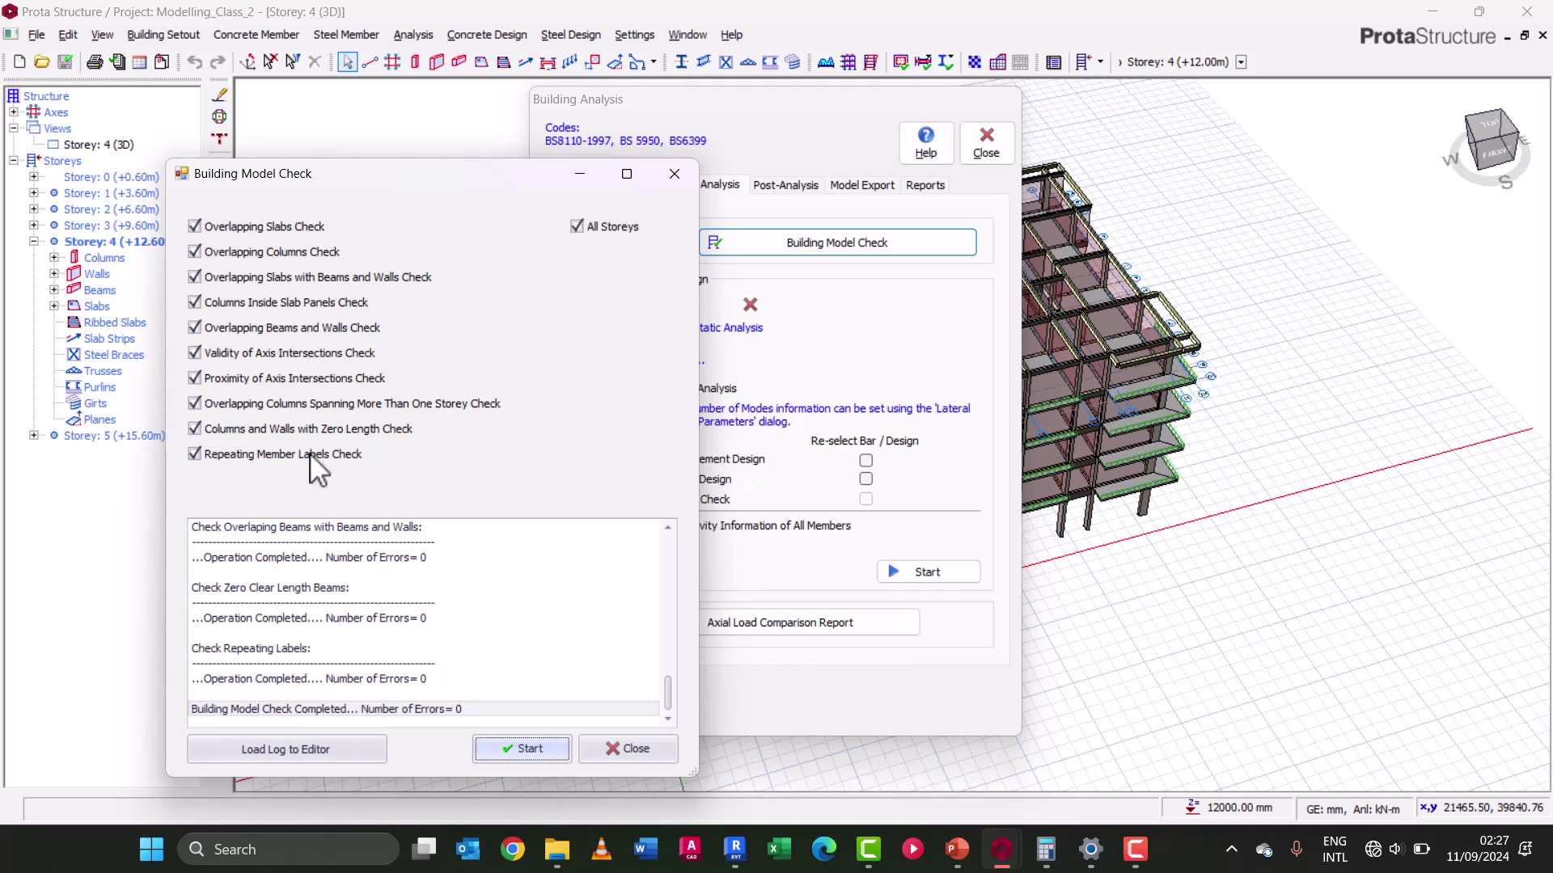
pyautogui.click(618, 749)
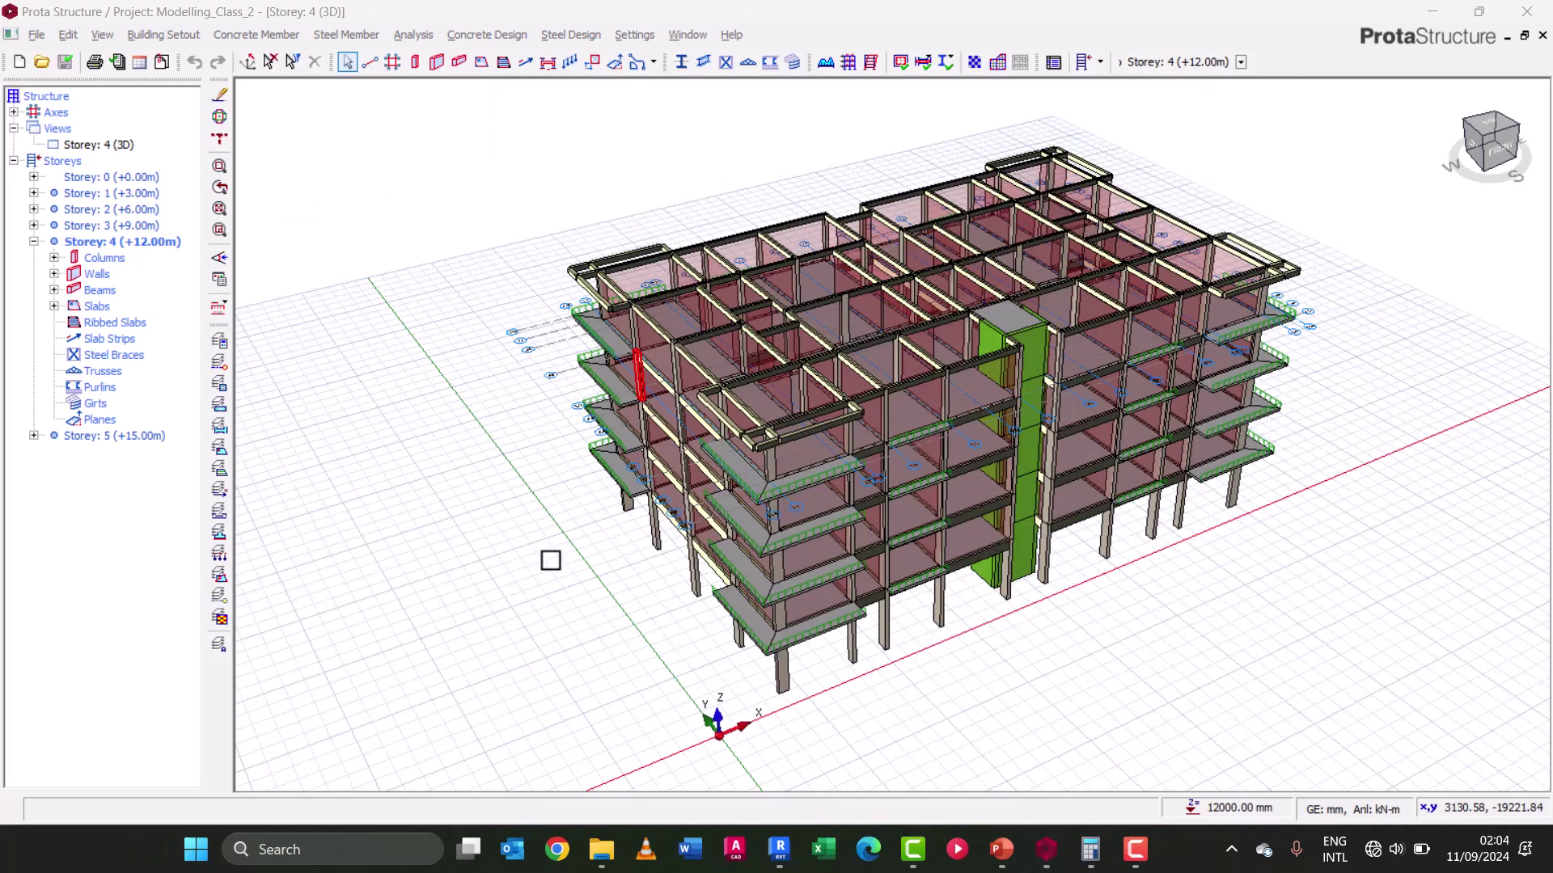
# - Open the Building Analysis project parameters and review the design codes, foundation soil values and lateral loading settings
pyautogui.moveTo(547, 555); pyautogui.dragTo(925, 627, button='middle')
pyautogui.scroll(3, 619, 327)
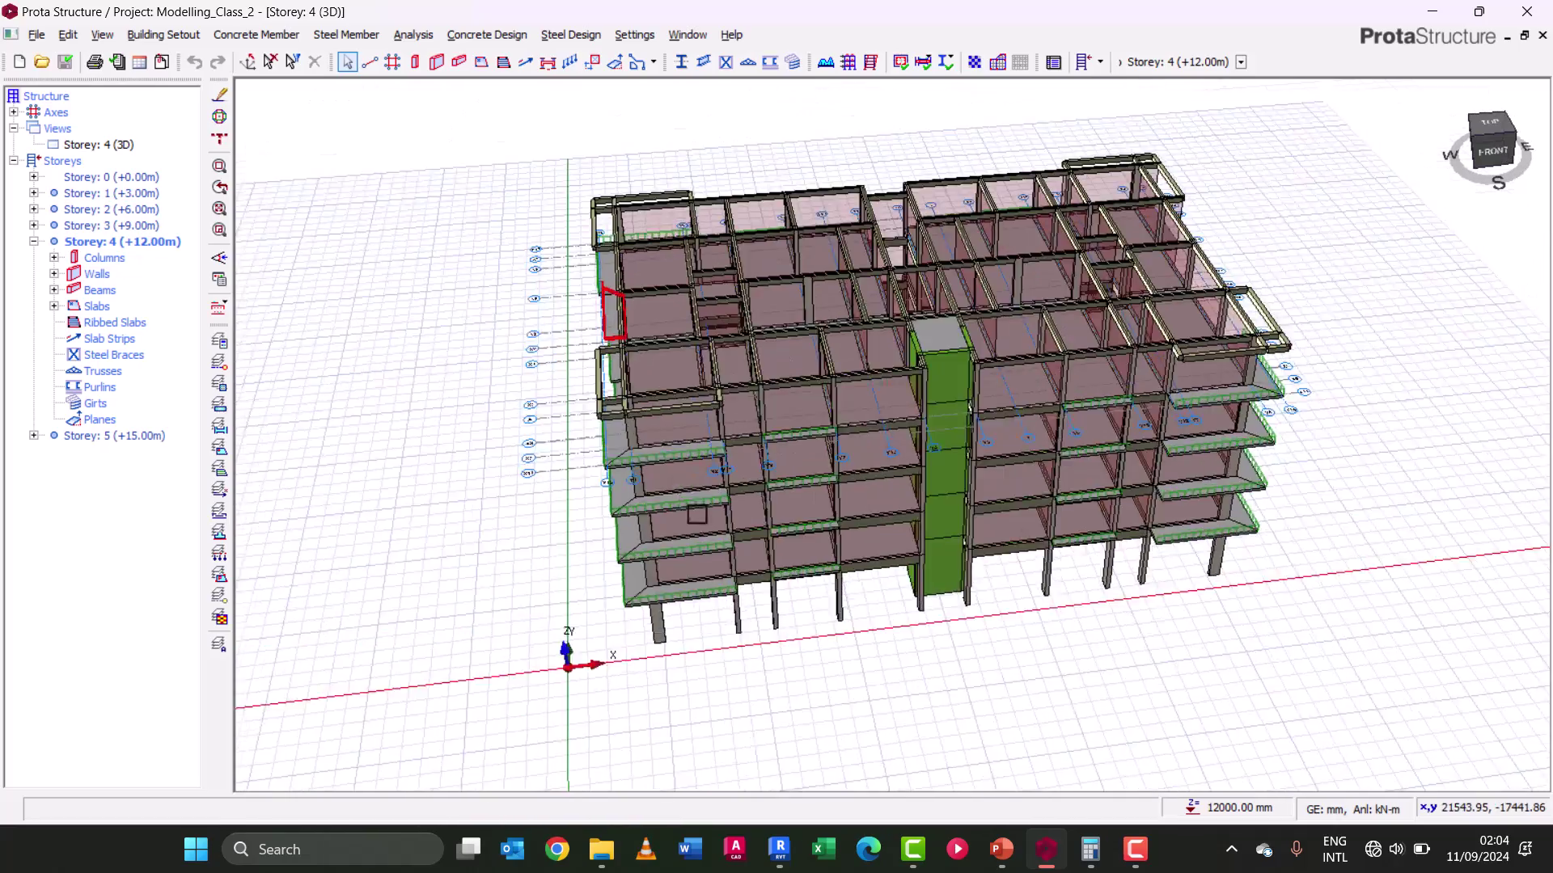
pyautogui.click(416, 37)
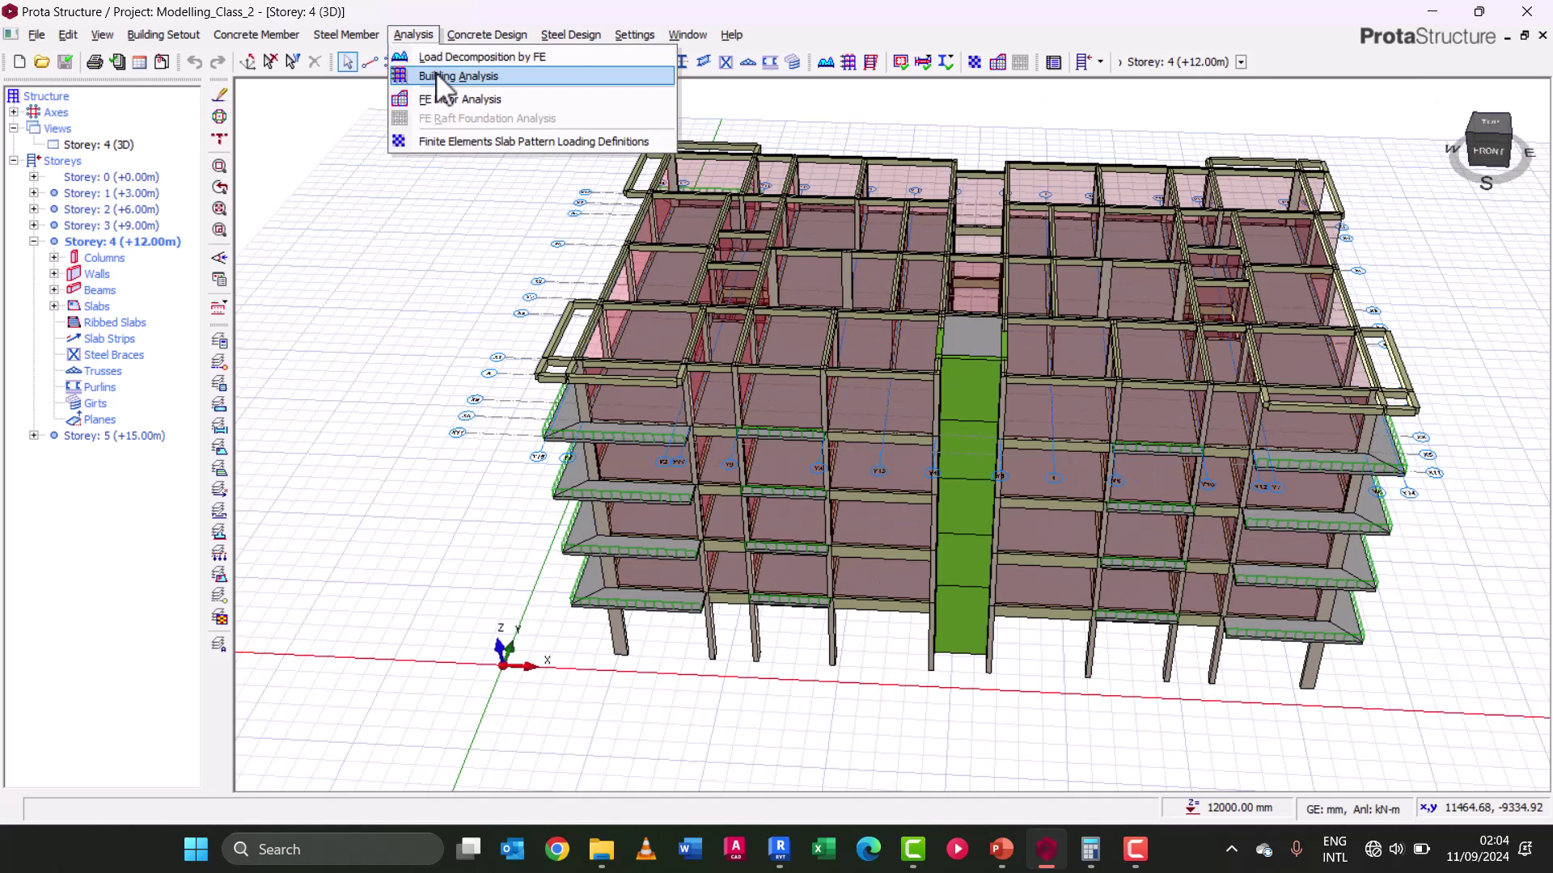
pyautogui.click(443, 77)
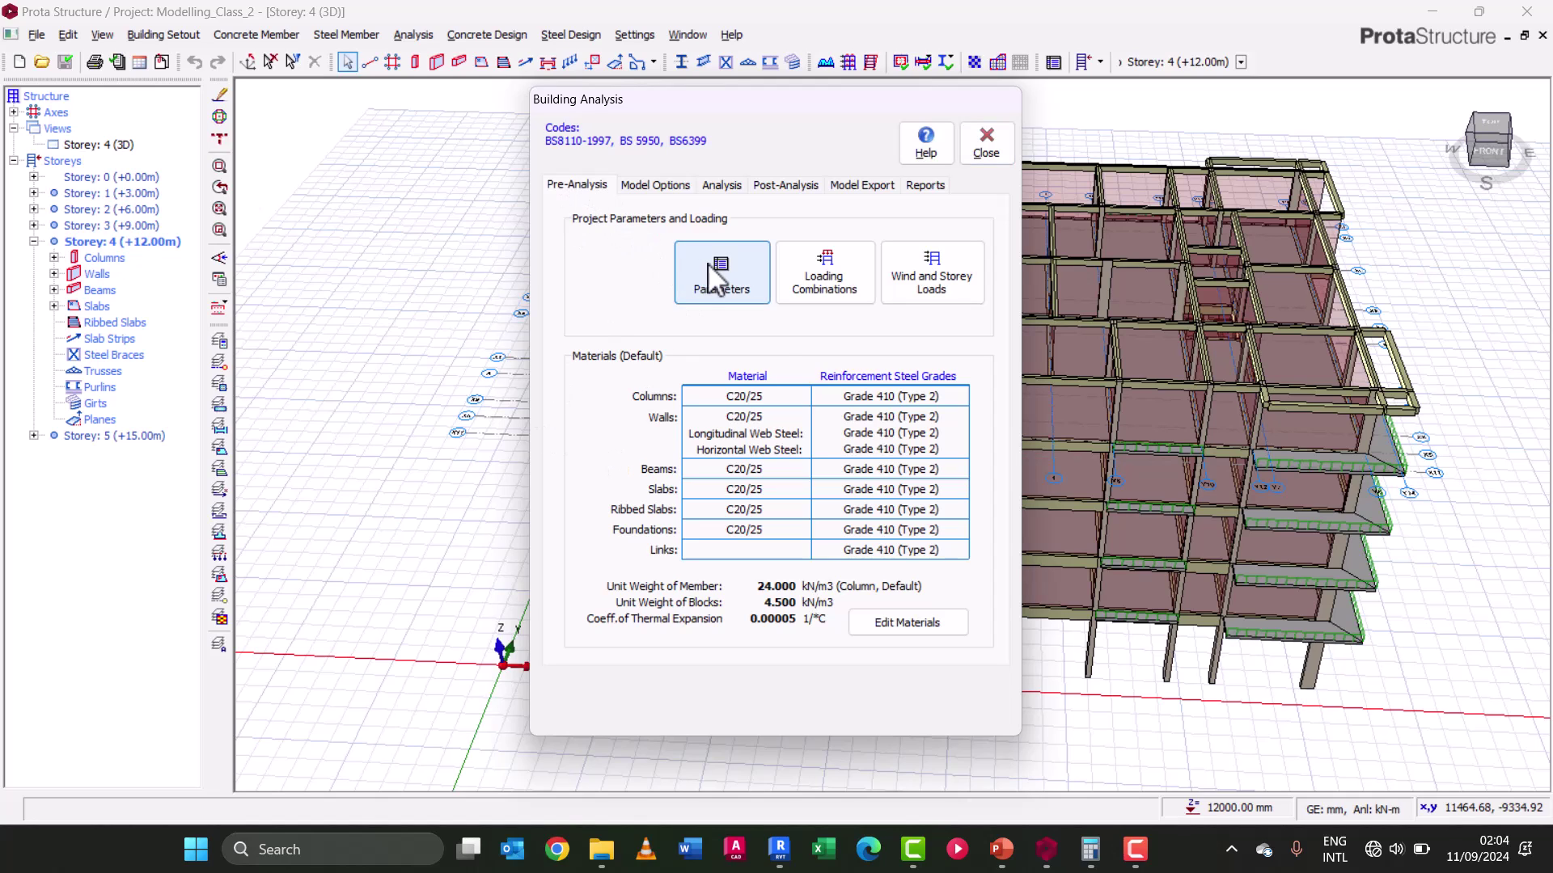
pyautogui.click(714, 291)
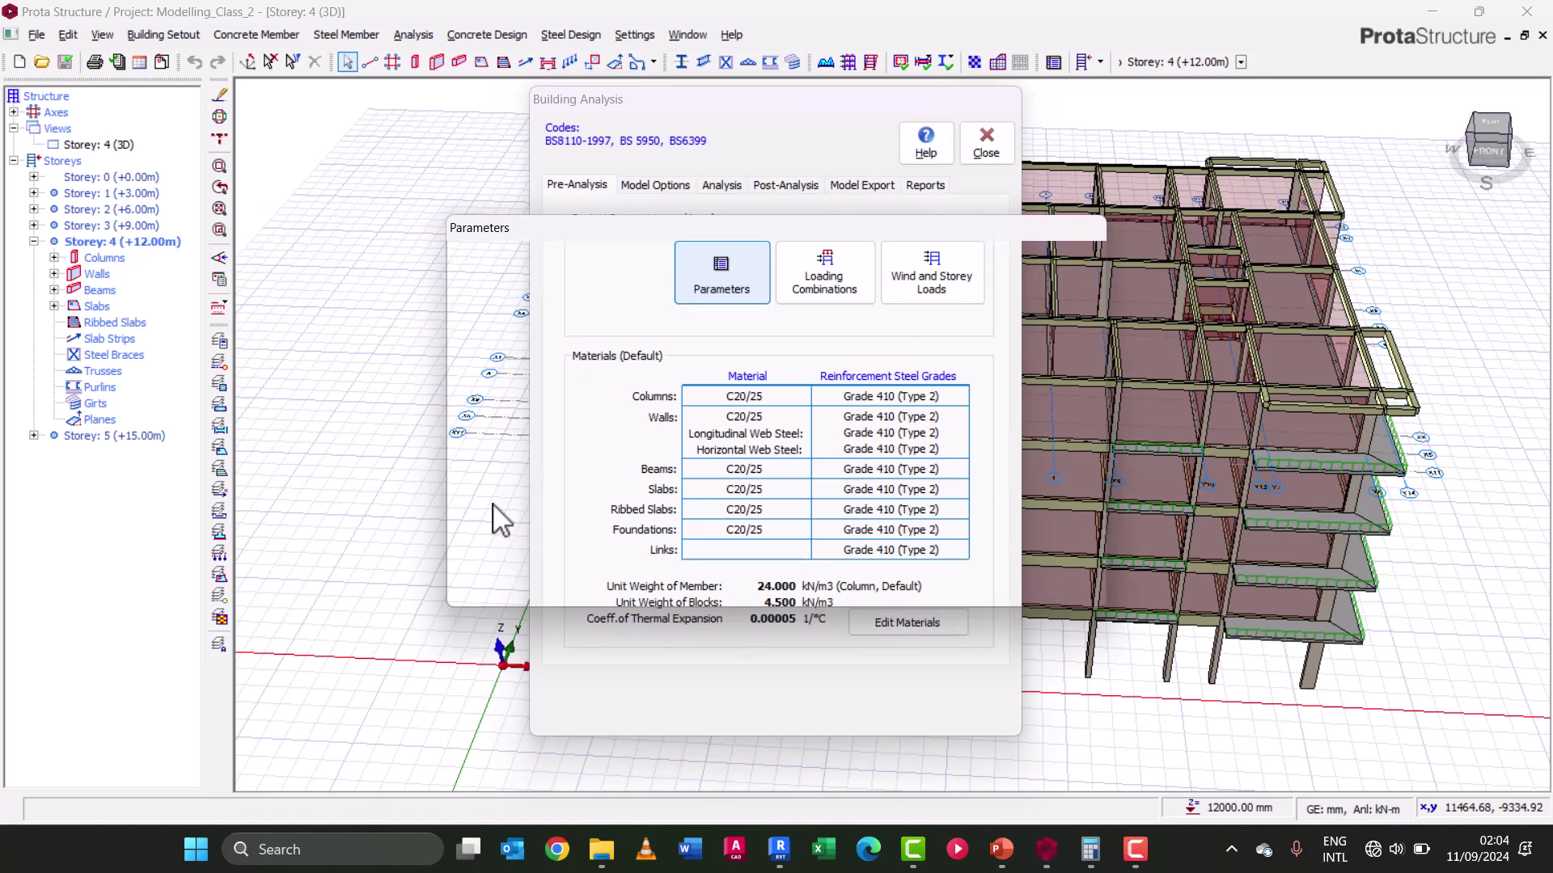
pyautogui.click(490, 305)
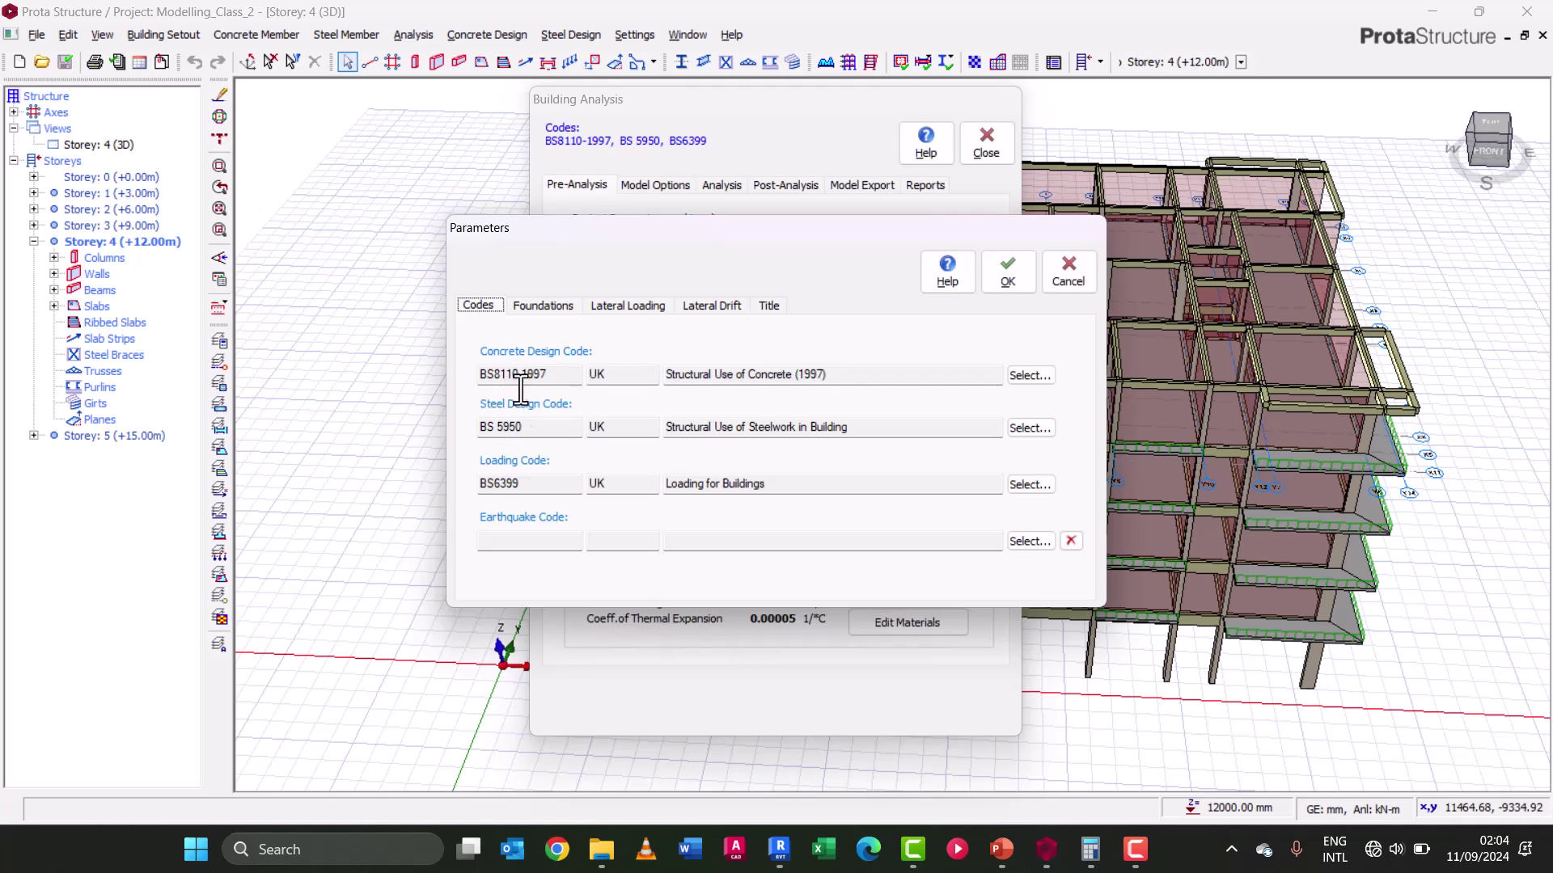
pyautogui.click(558, 306)
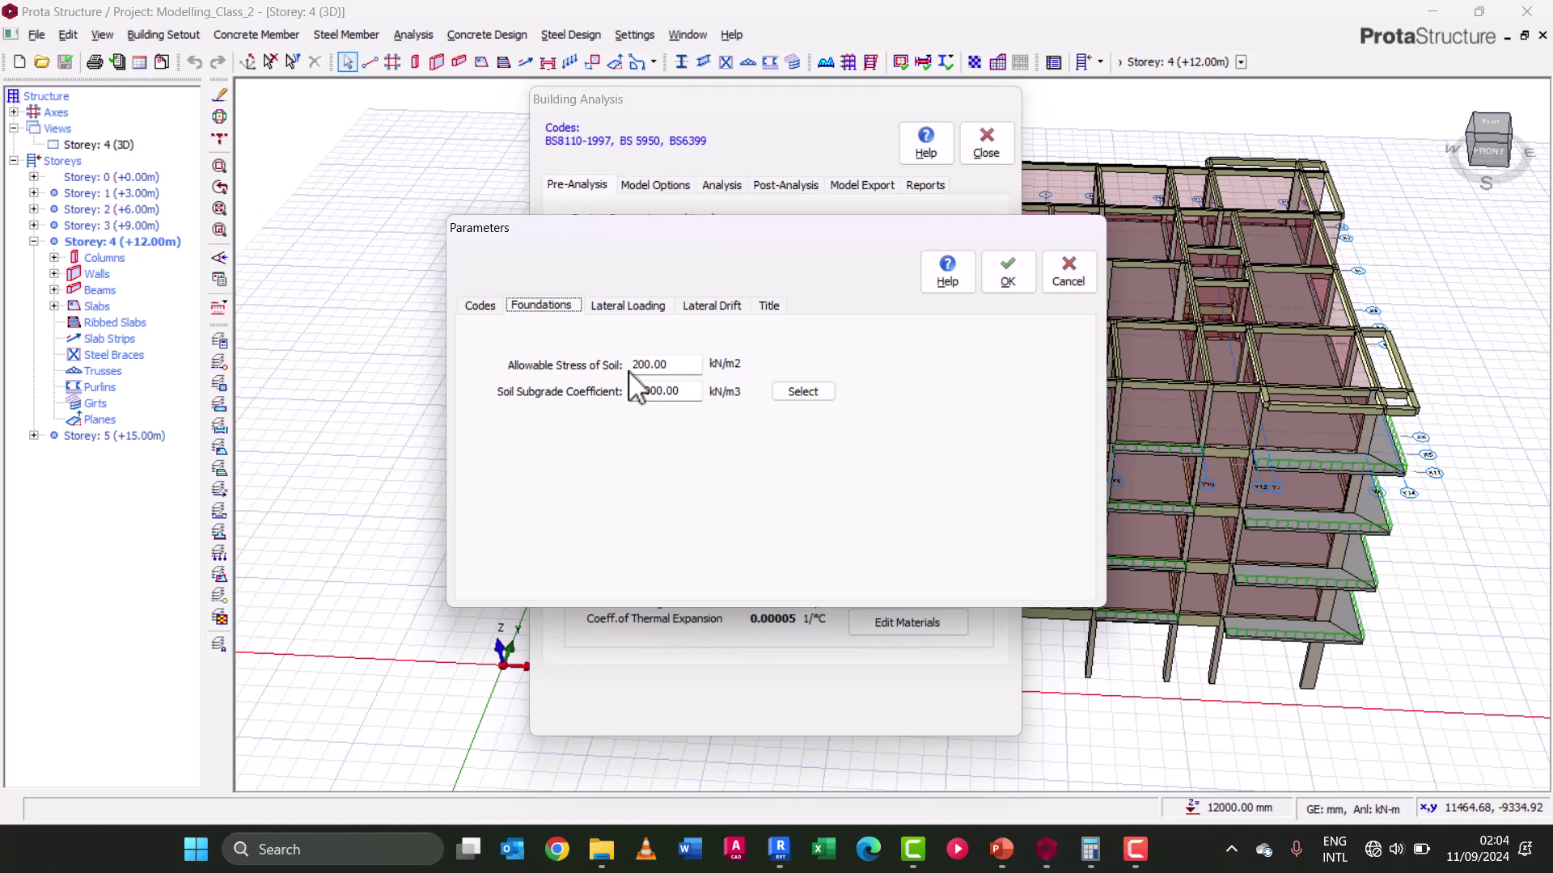
pyautogui.click(642, 307)
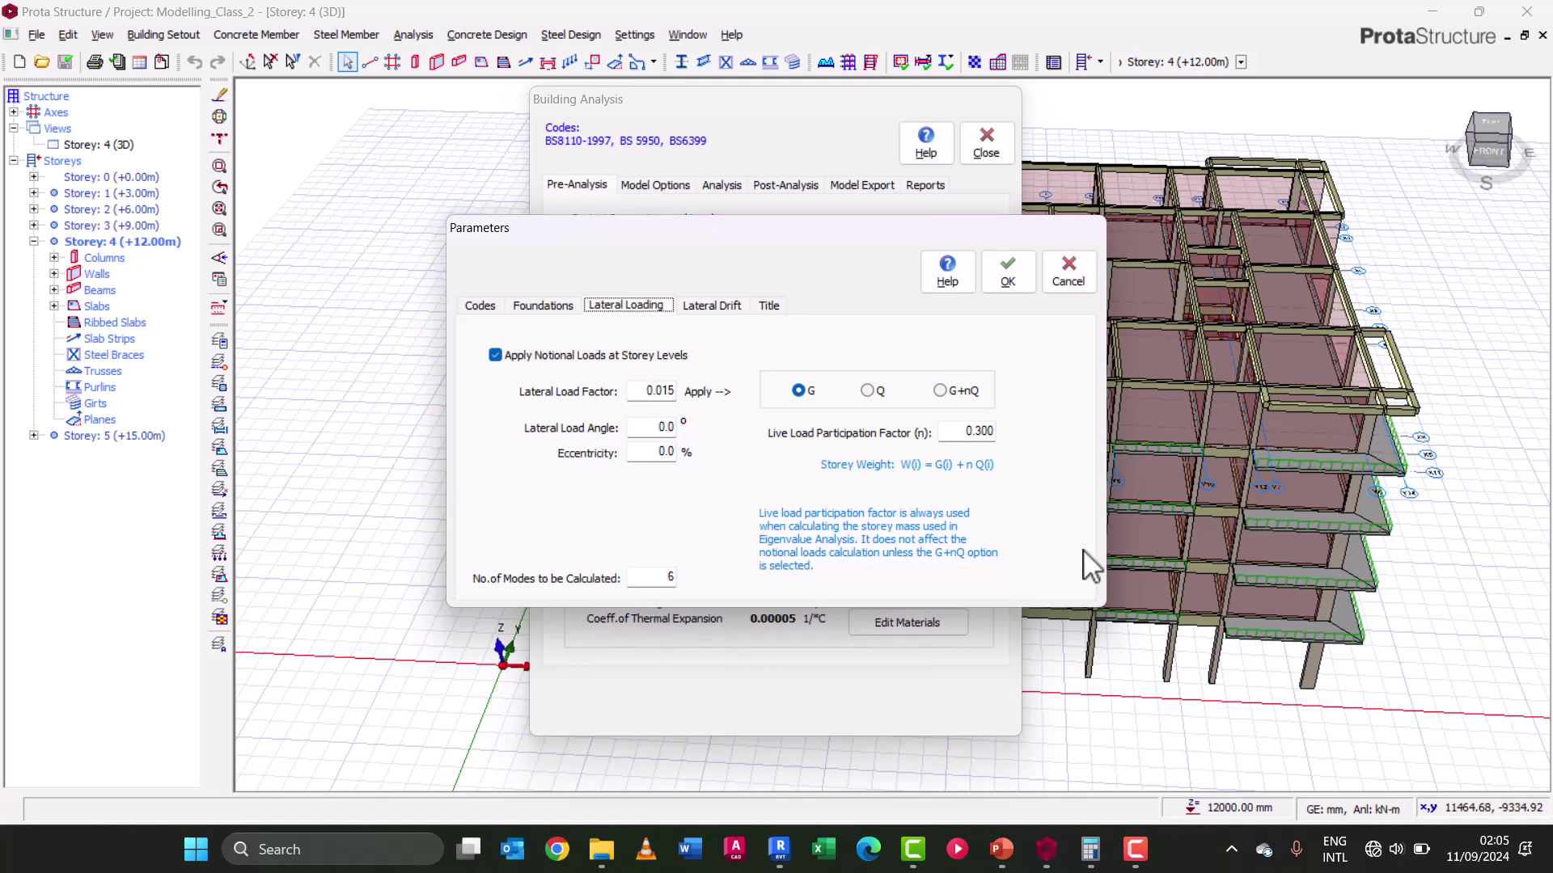
# - Switch to Calculator and compute 1.5 / 100 to check the lateral load factor
pyautogui.click(1090, 849)
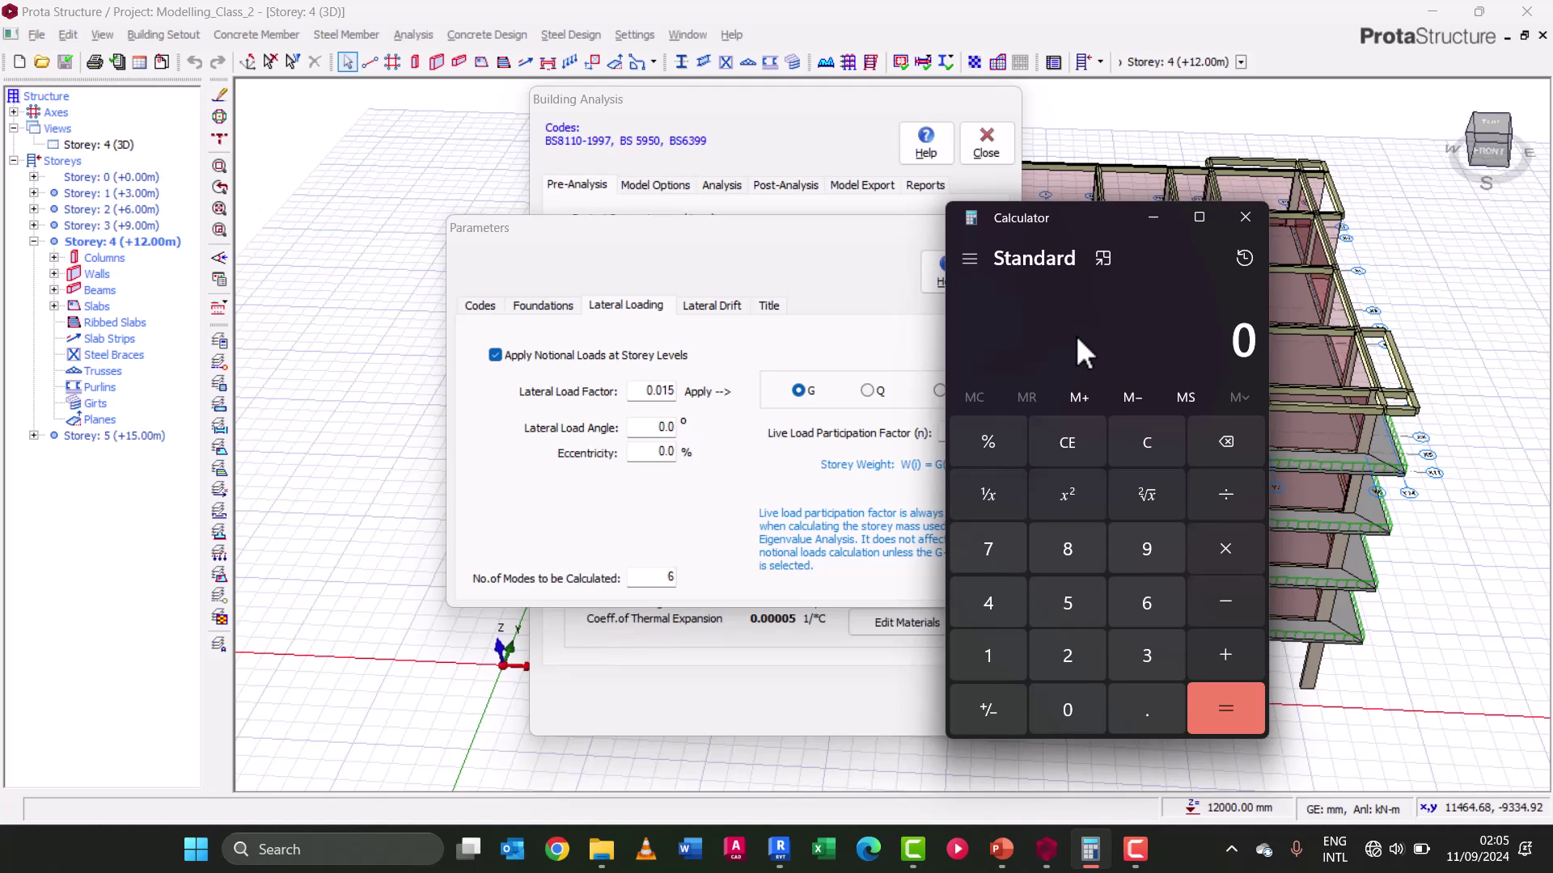
pyautogui.write('1.5')
pyautogui.write('/100')
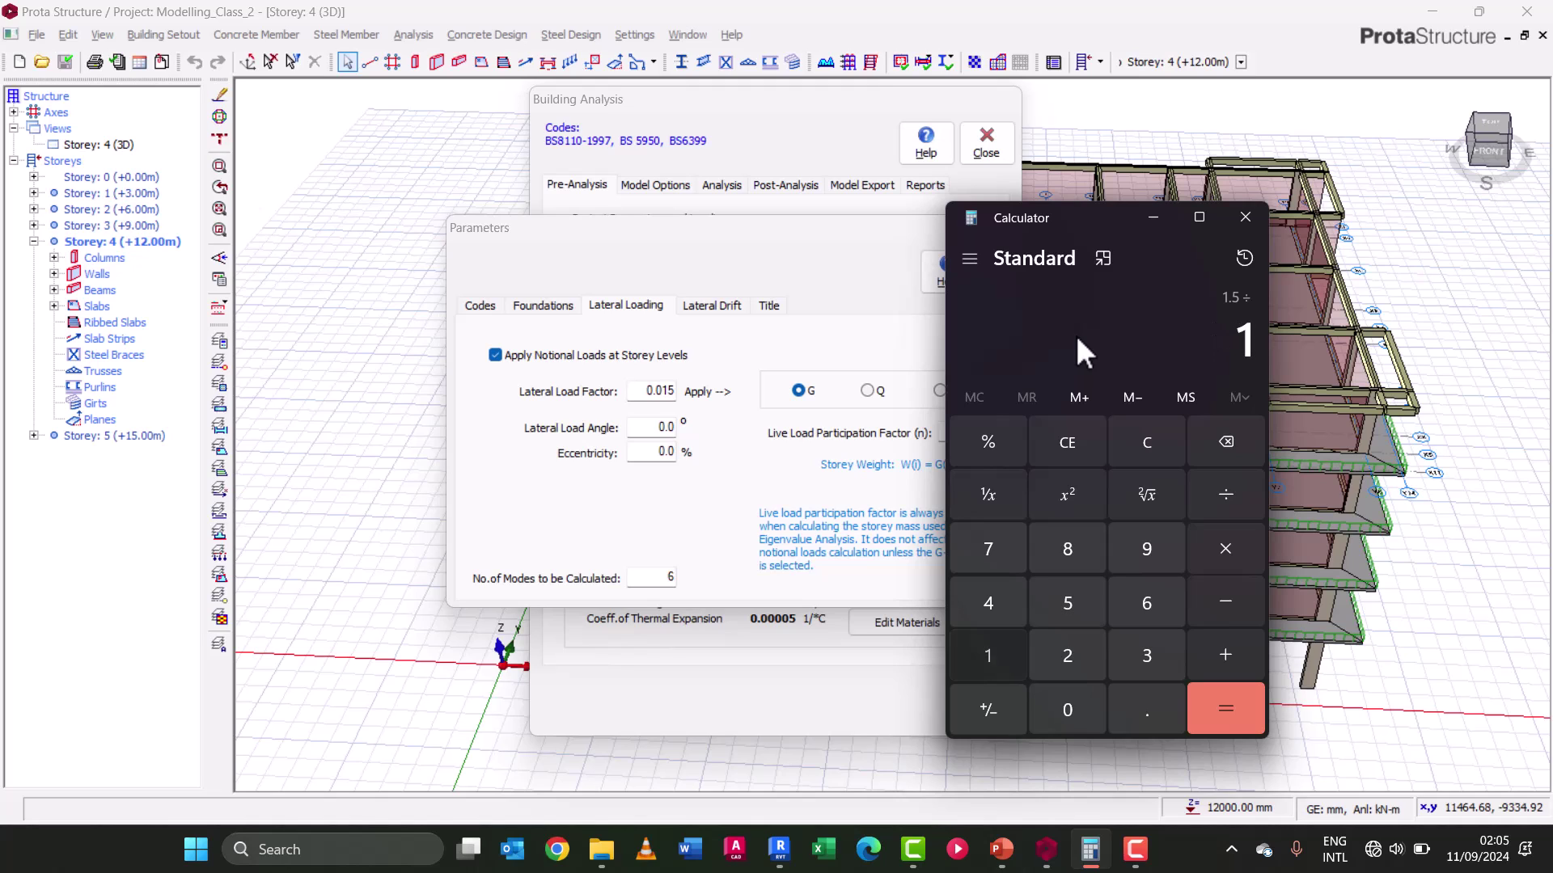
pyautogui.press('Return')
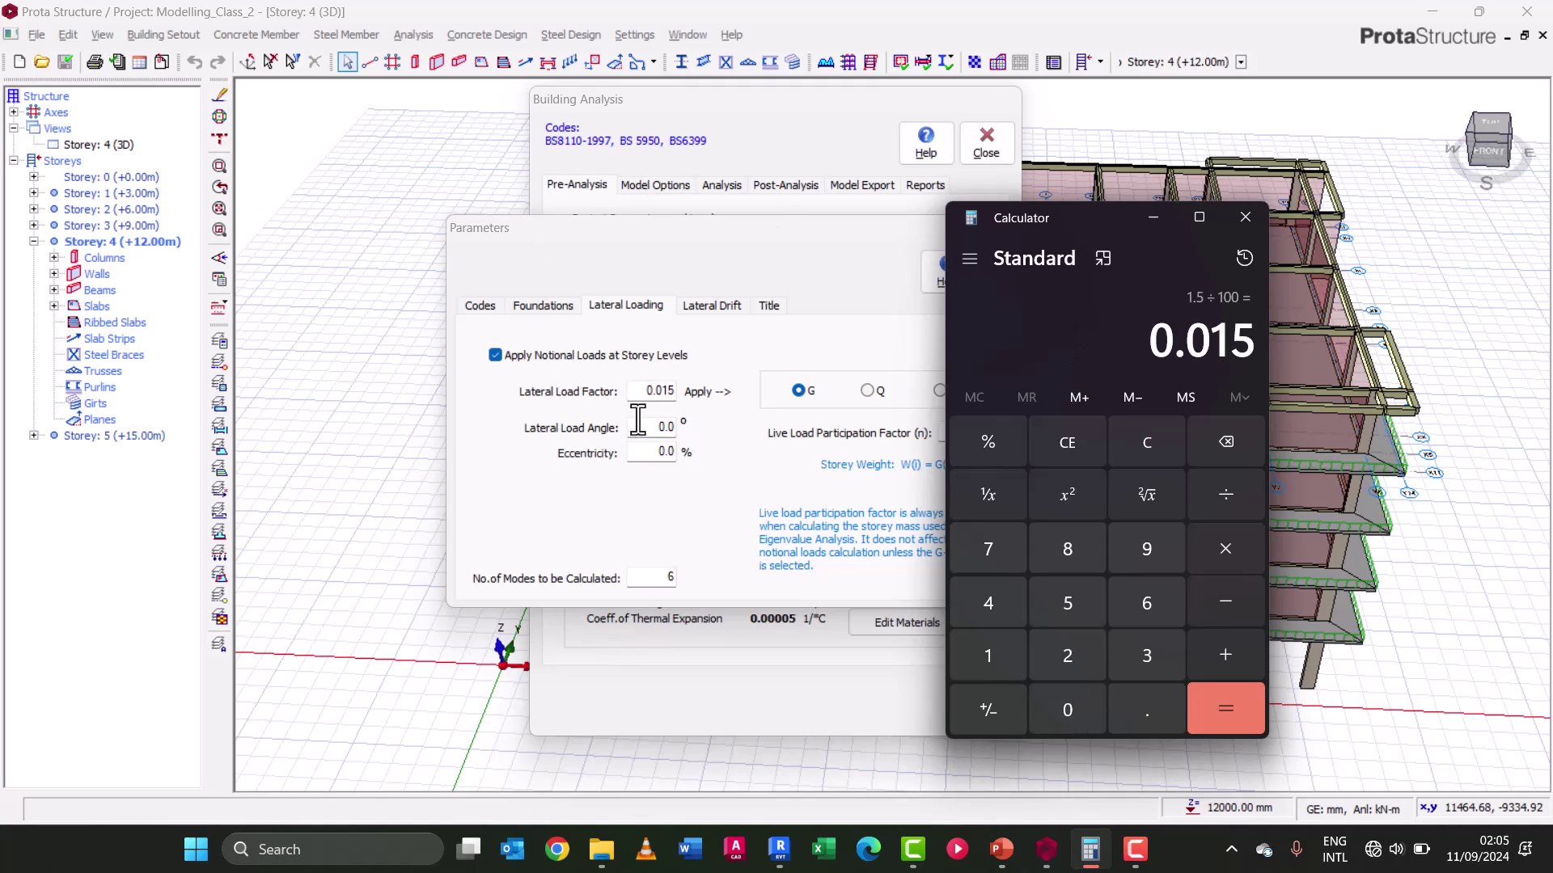
# - Return to the ProtaStructure parameters and examine the lateral load factor, lateral load angle and lateral drift bracing settings
pyautogui.doubleClick(642, 392)
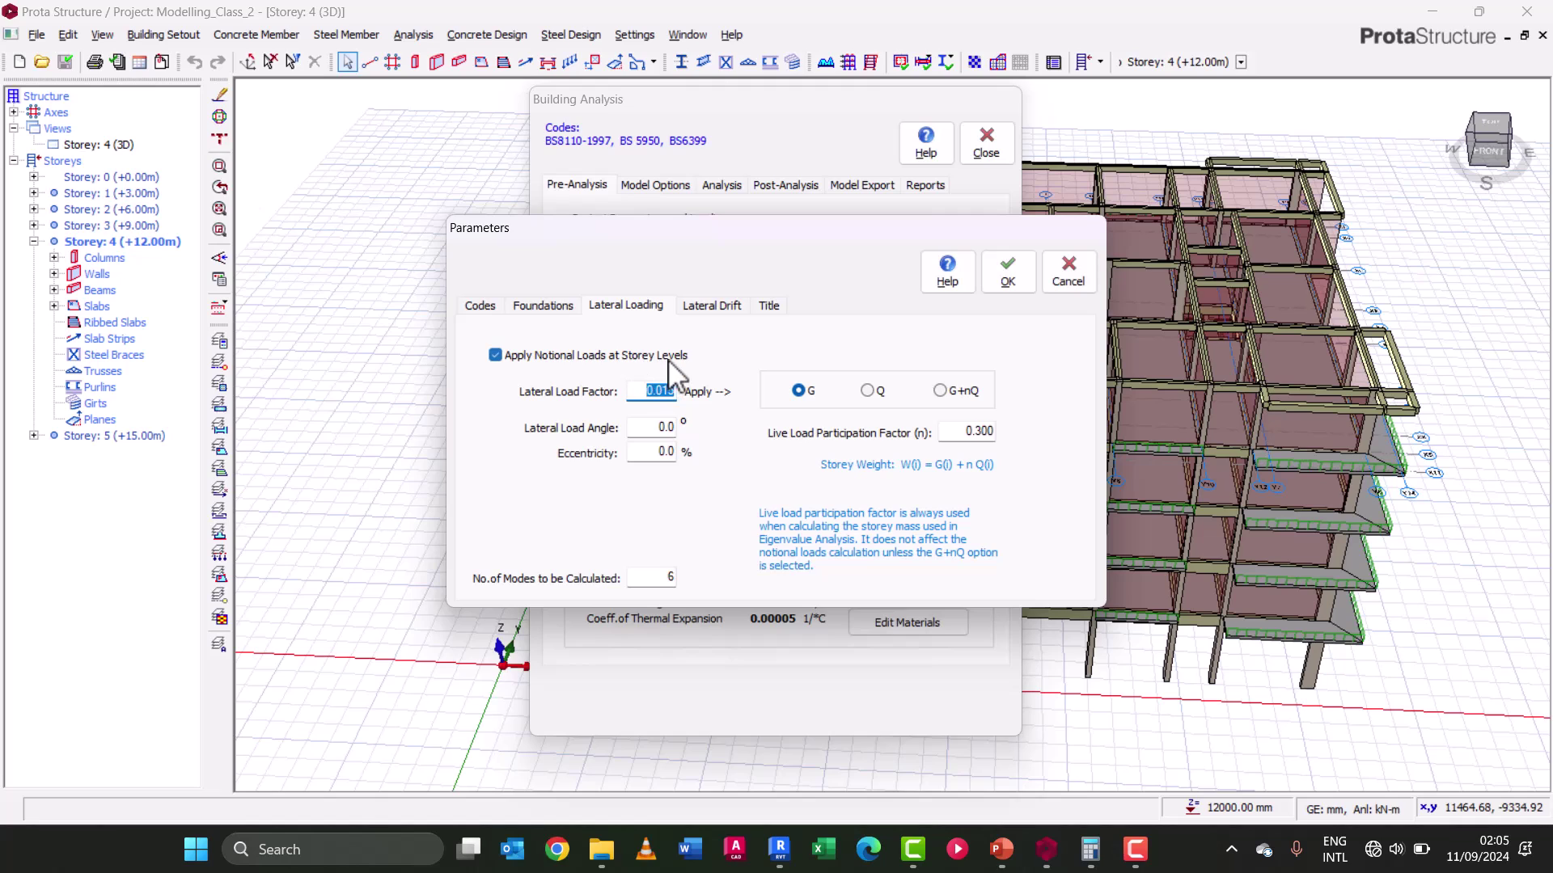
pyautogui.click(656, 427)
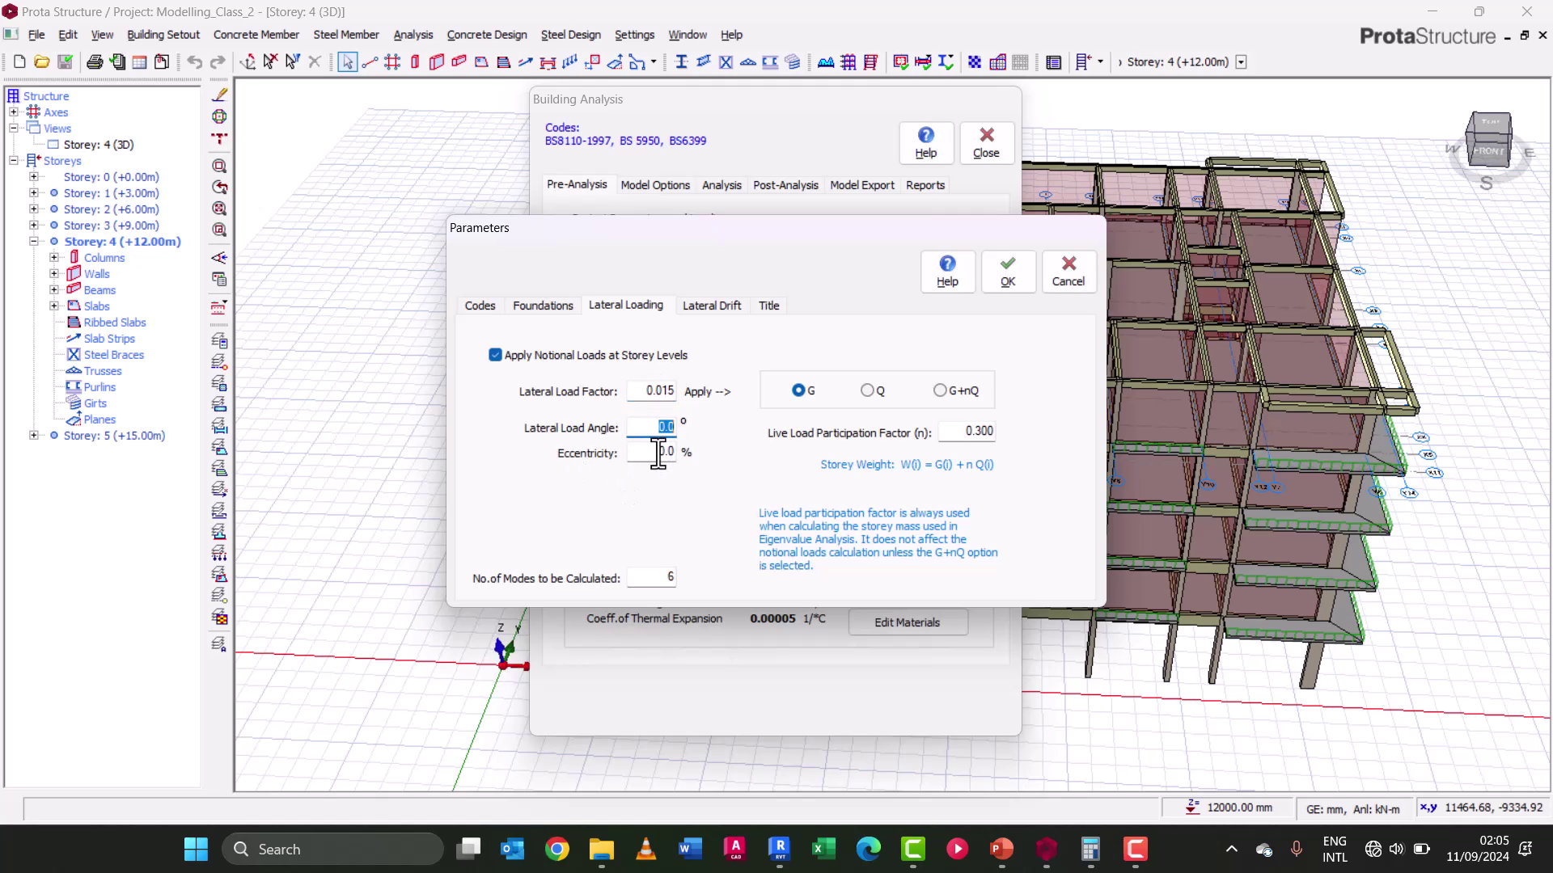
pyautogui.click(718, 315)
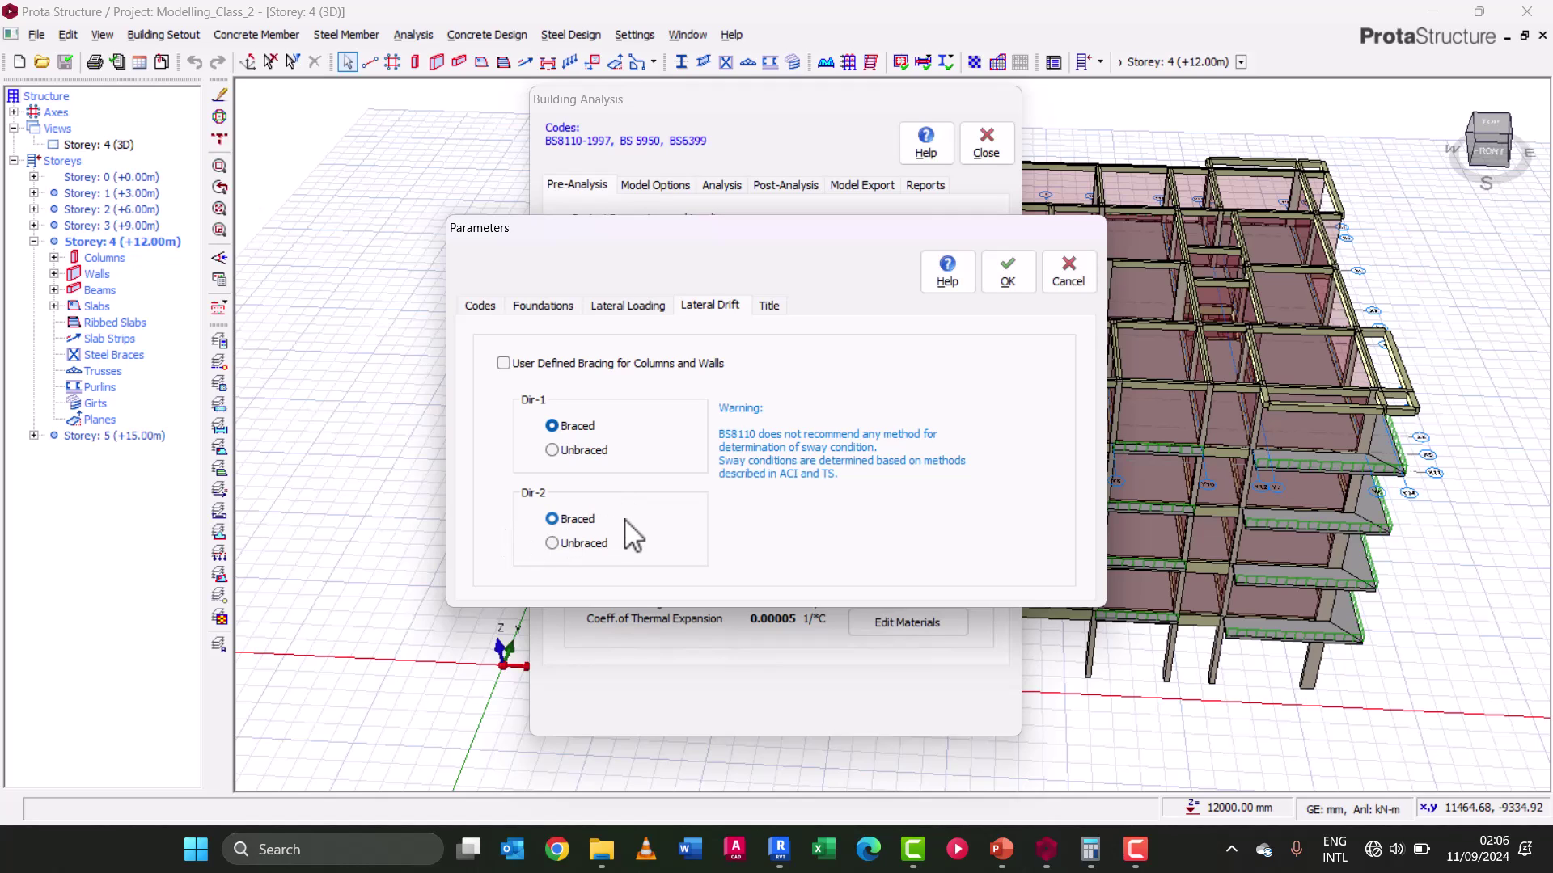
# - Change the concrete design code to Eurocode 2 (EU base code) and view its lateral drift bracing options
pyautogui.click(480, 307)
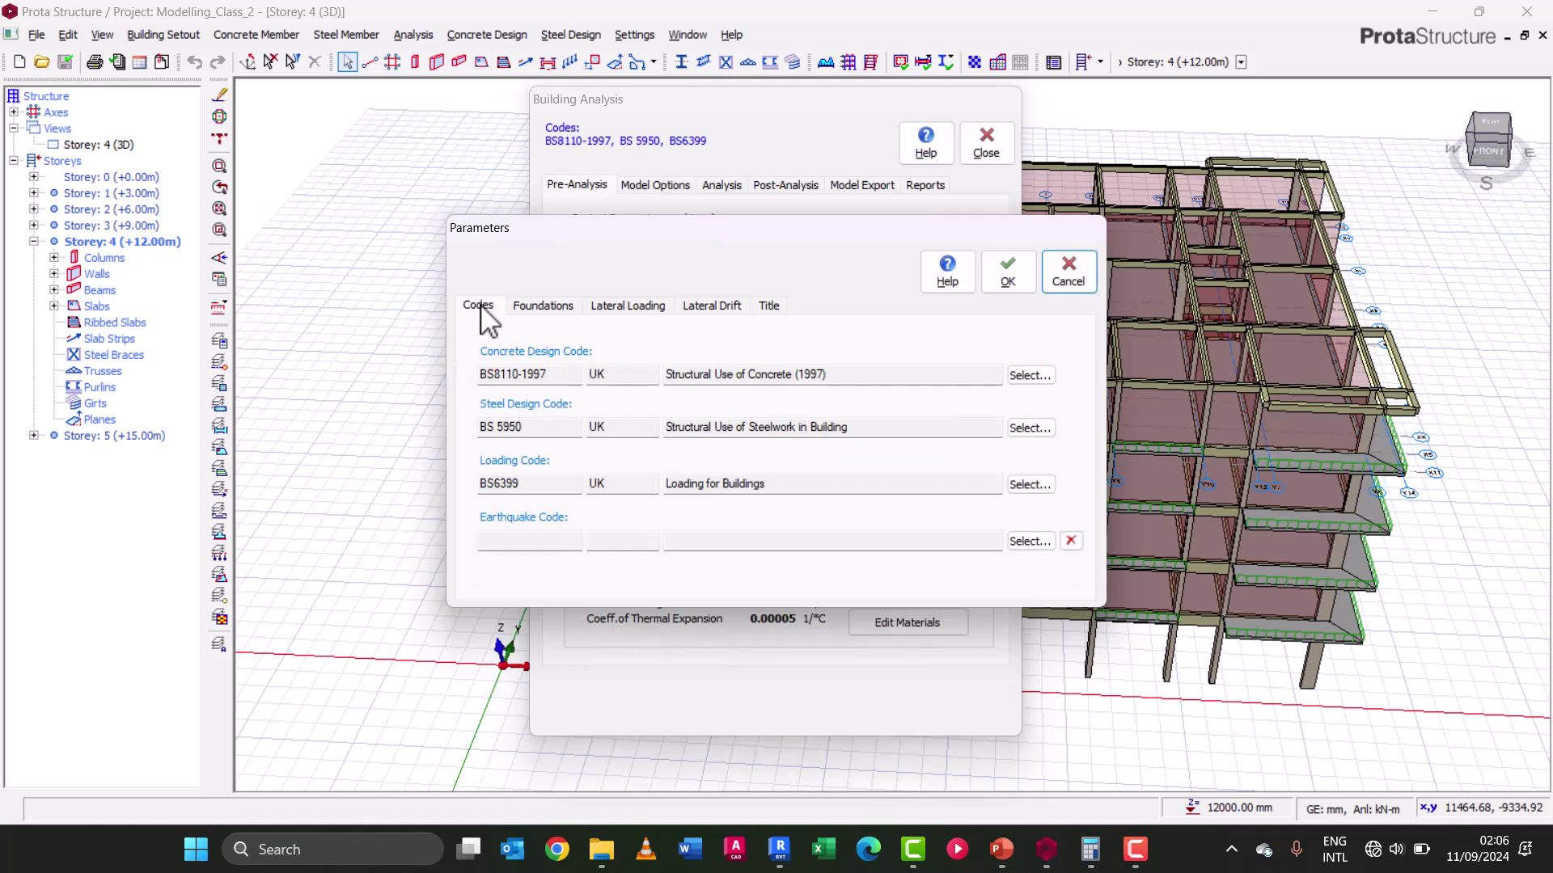
pyautogui.click(1028, 375)
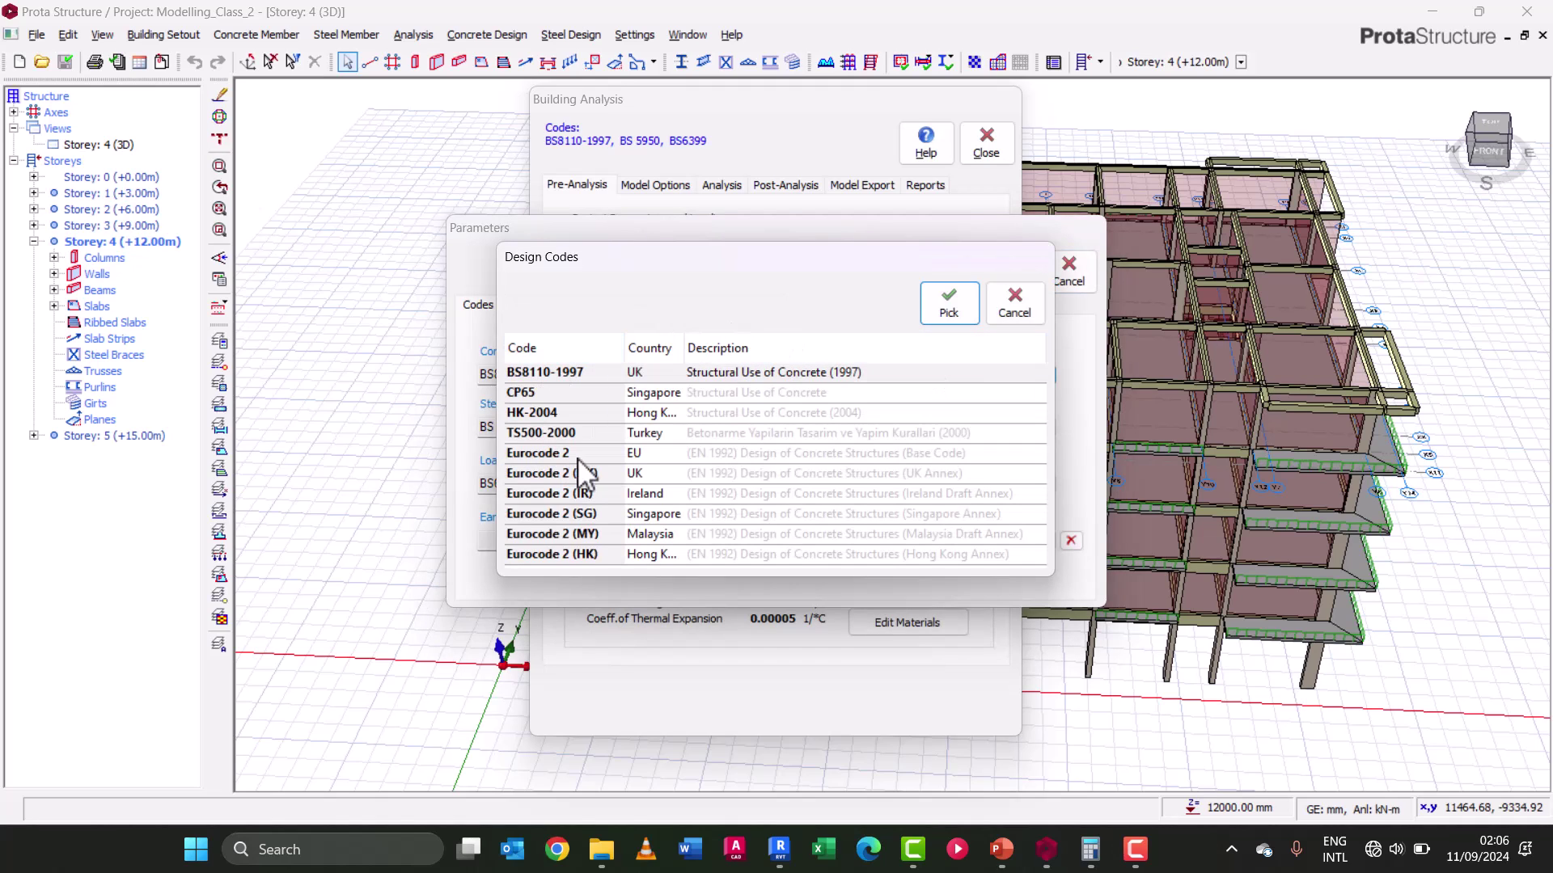
pyautogui.click(774, 451)
pyautogui.click(929, 322)
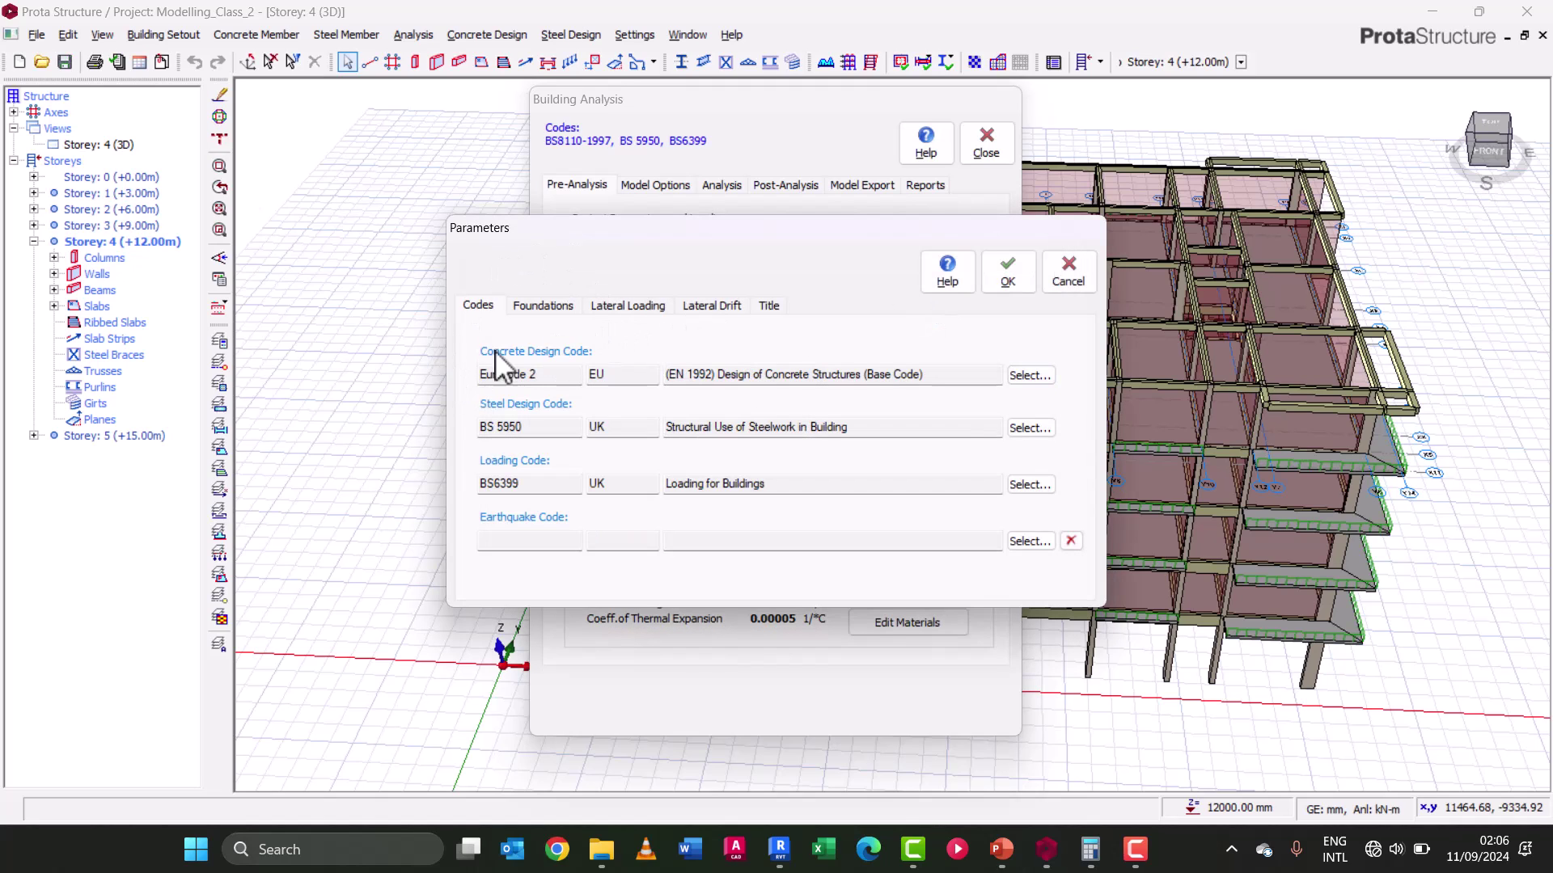
pyautogui.click(708, 306)
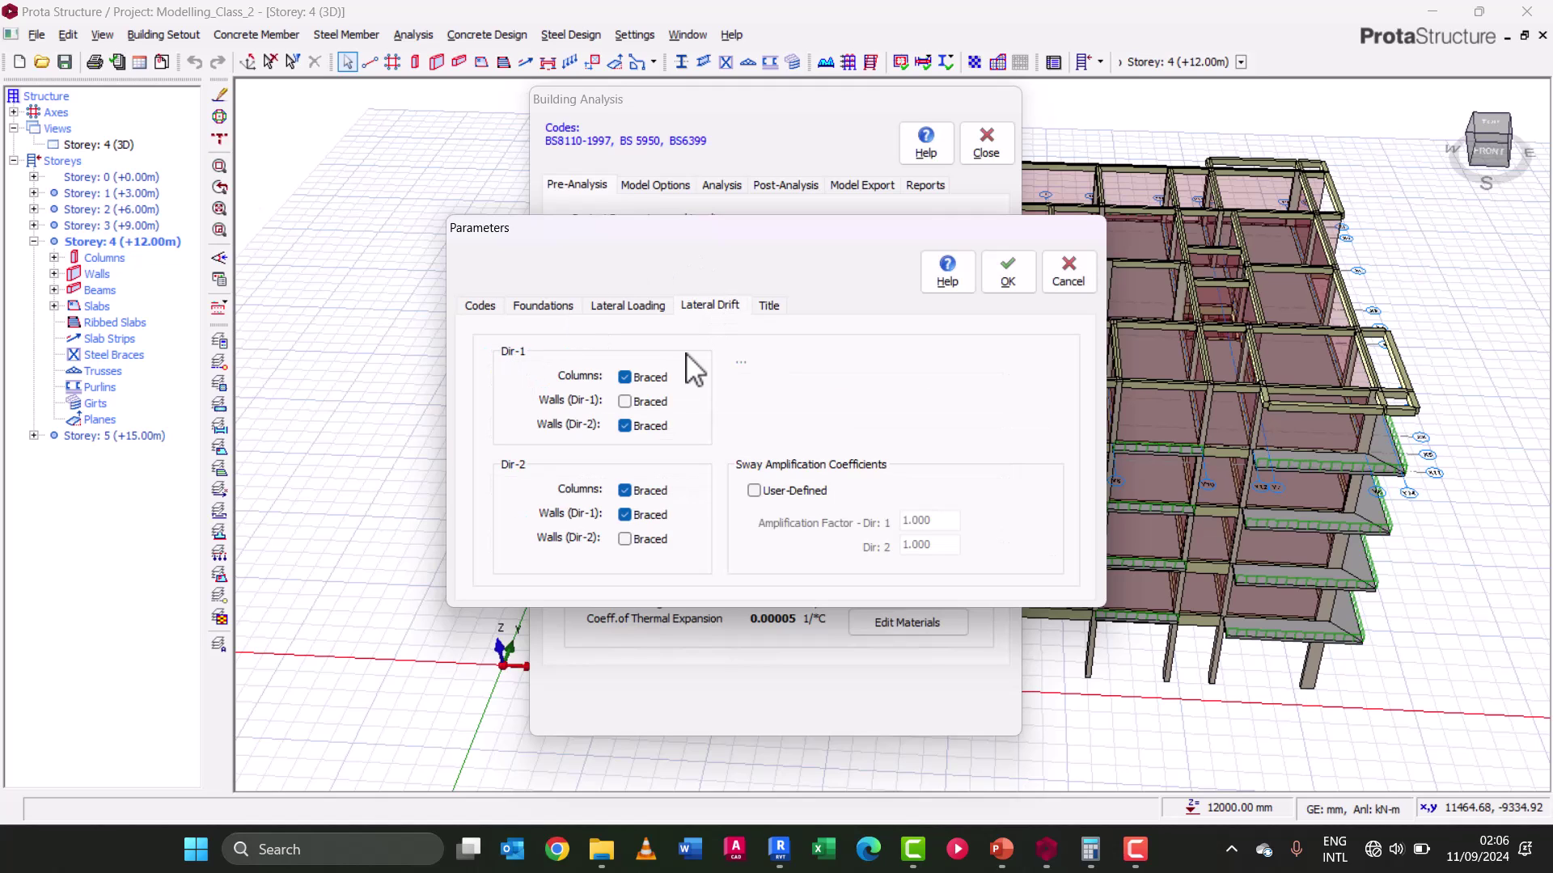
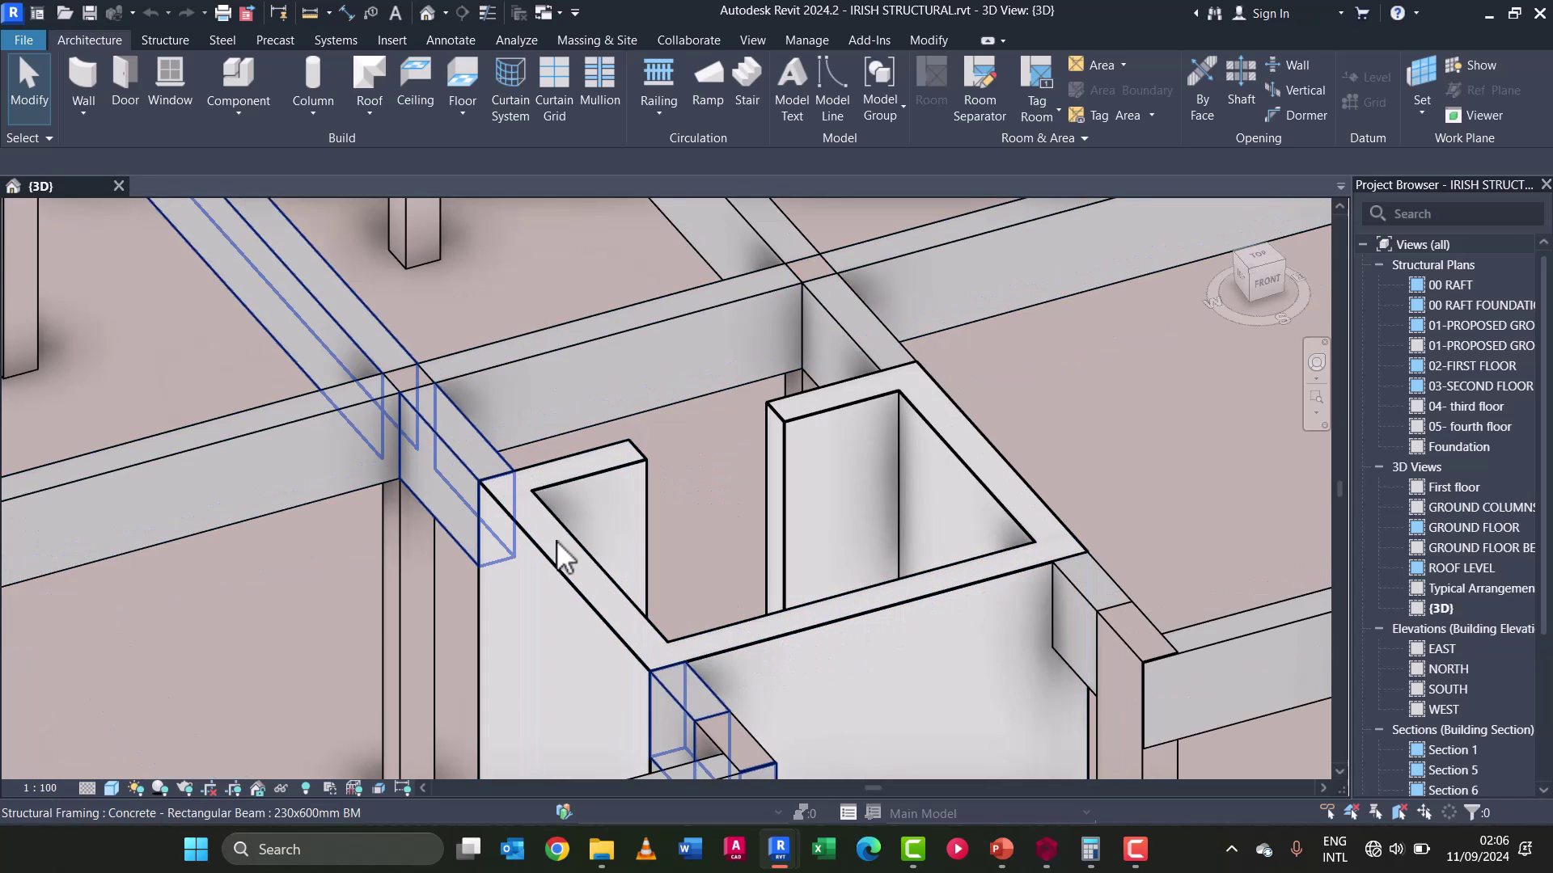
# - Examine the core walls and the surrounding beams and columns in the Revit 3D view, and return to ProtaStructure
pyautogui.scroll(-2, 572, 526)
pyautogui.scroll(-2, 572, 533)
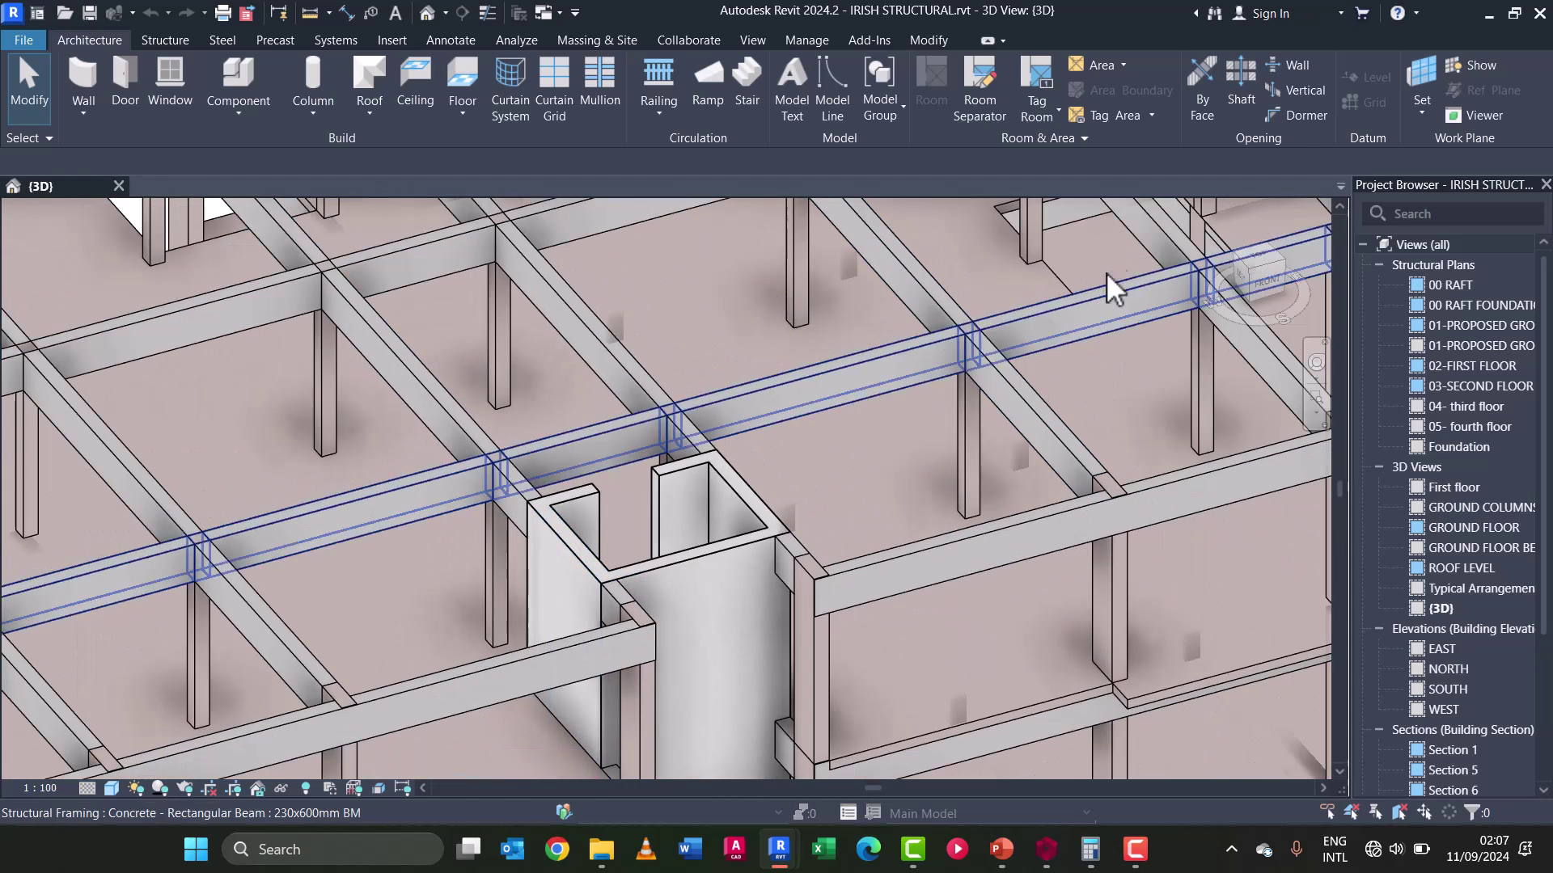
pyautogui.click(1487, 15)
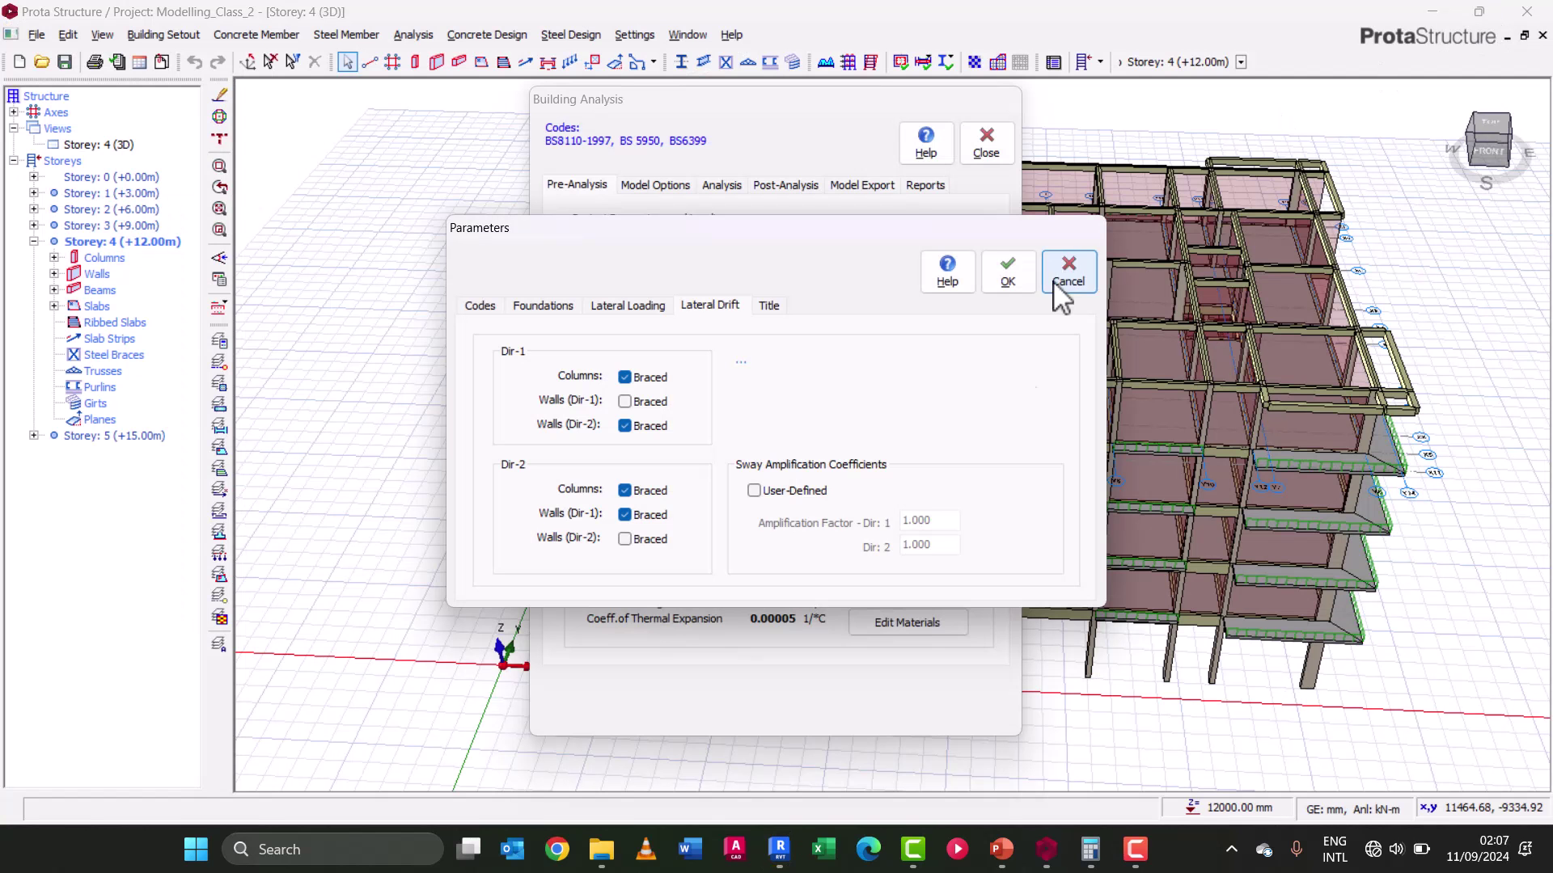
# - Set the concrete design code back to BS8110-1997
pyautogui.click(493, 308)
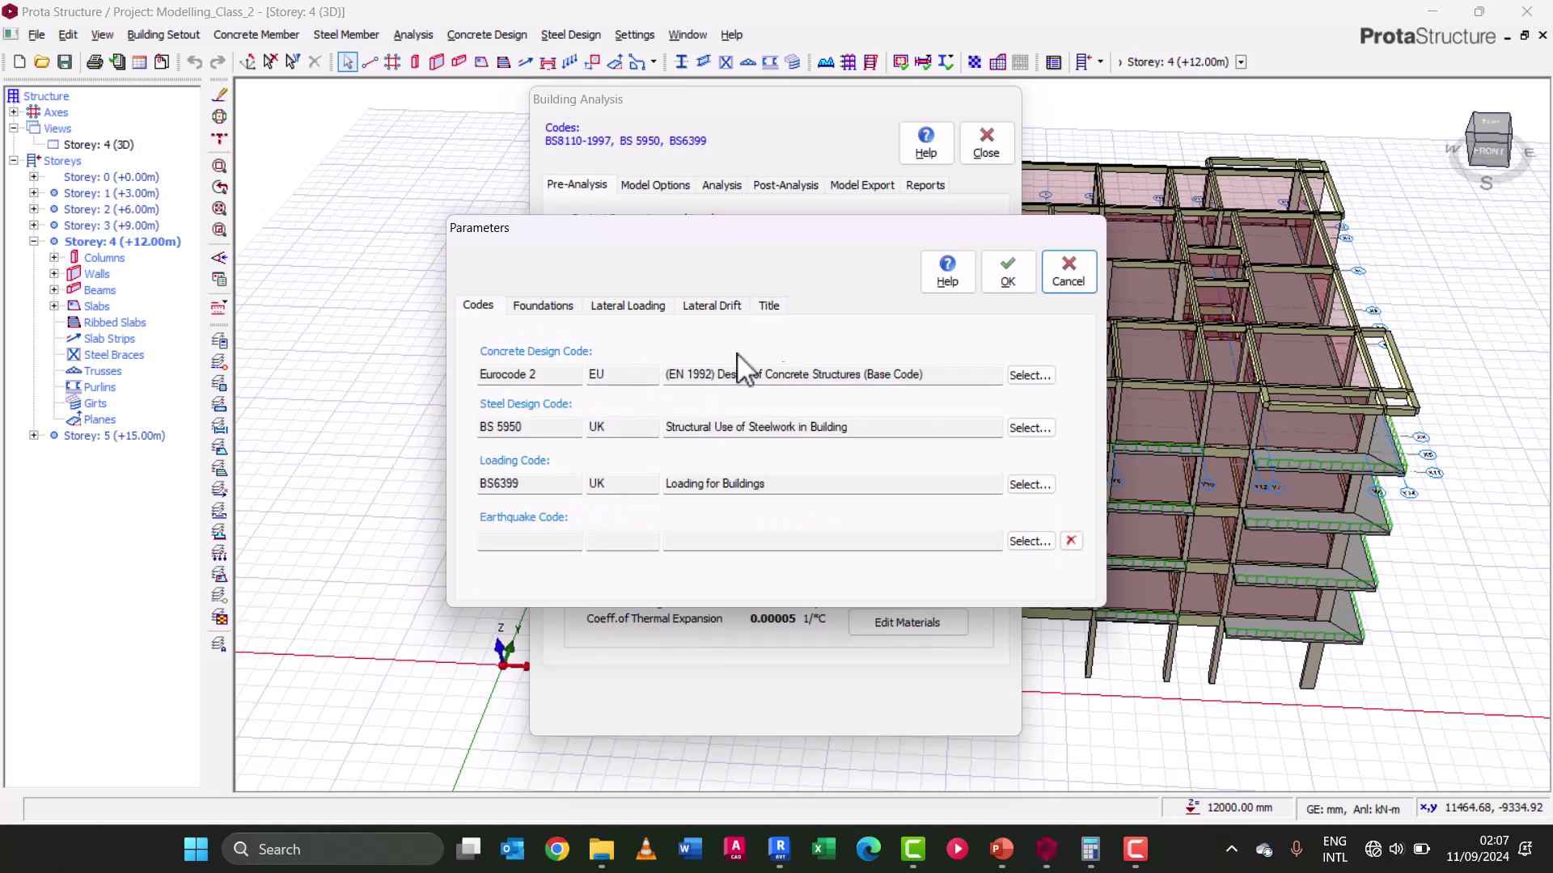
pyautogui.click(1038, 377)
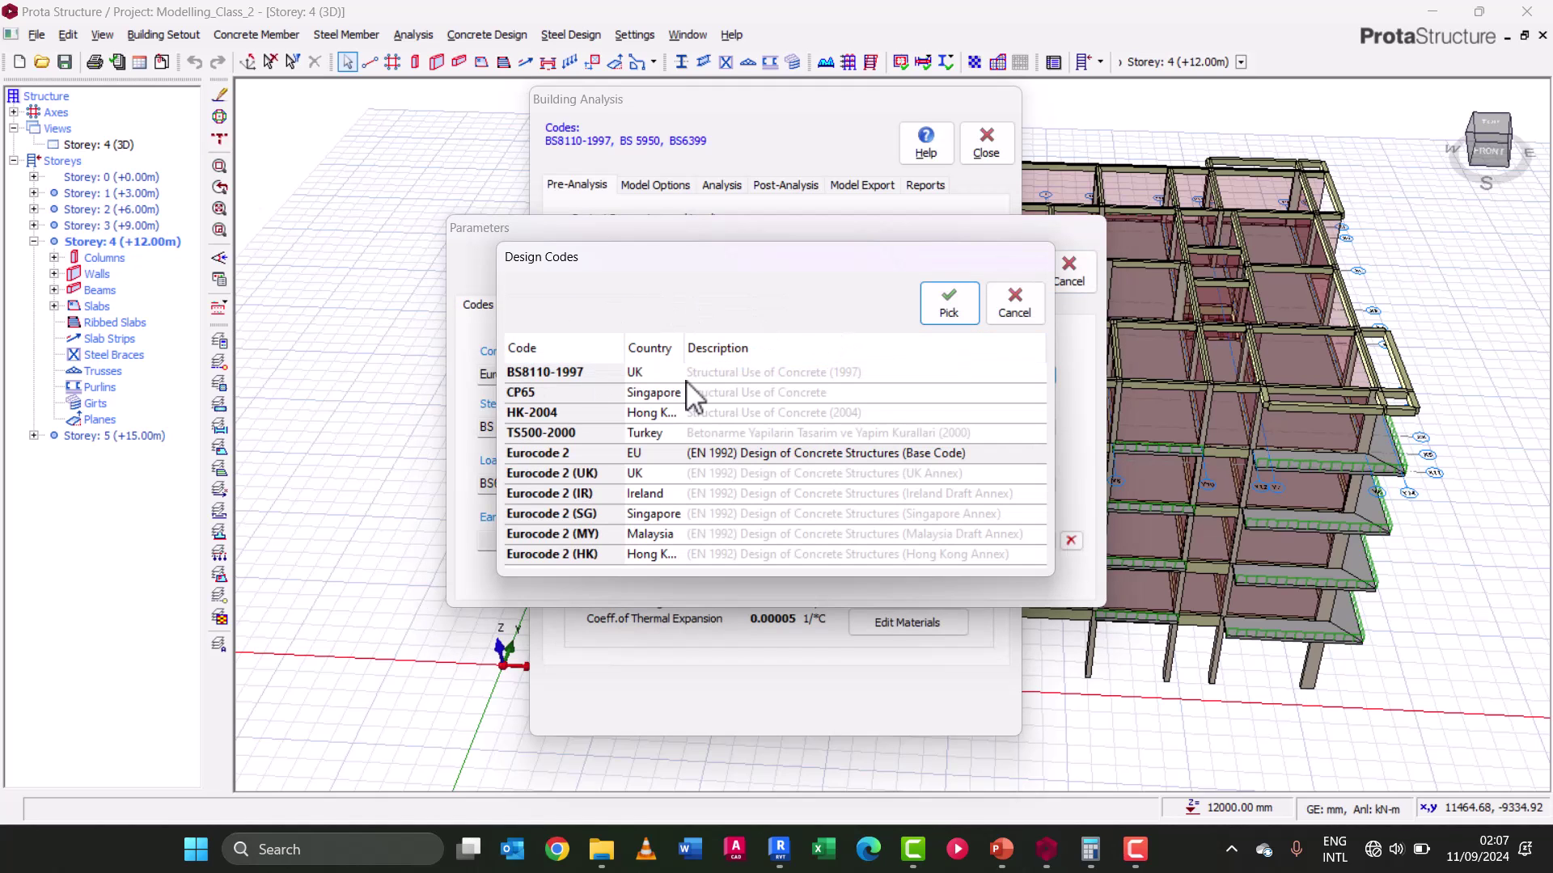
pyautogui.click(833, 372)
pyautogui.click(967, 307)
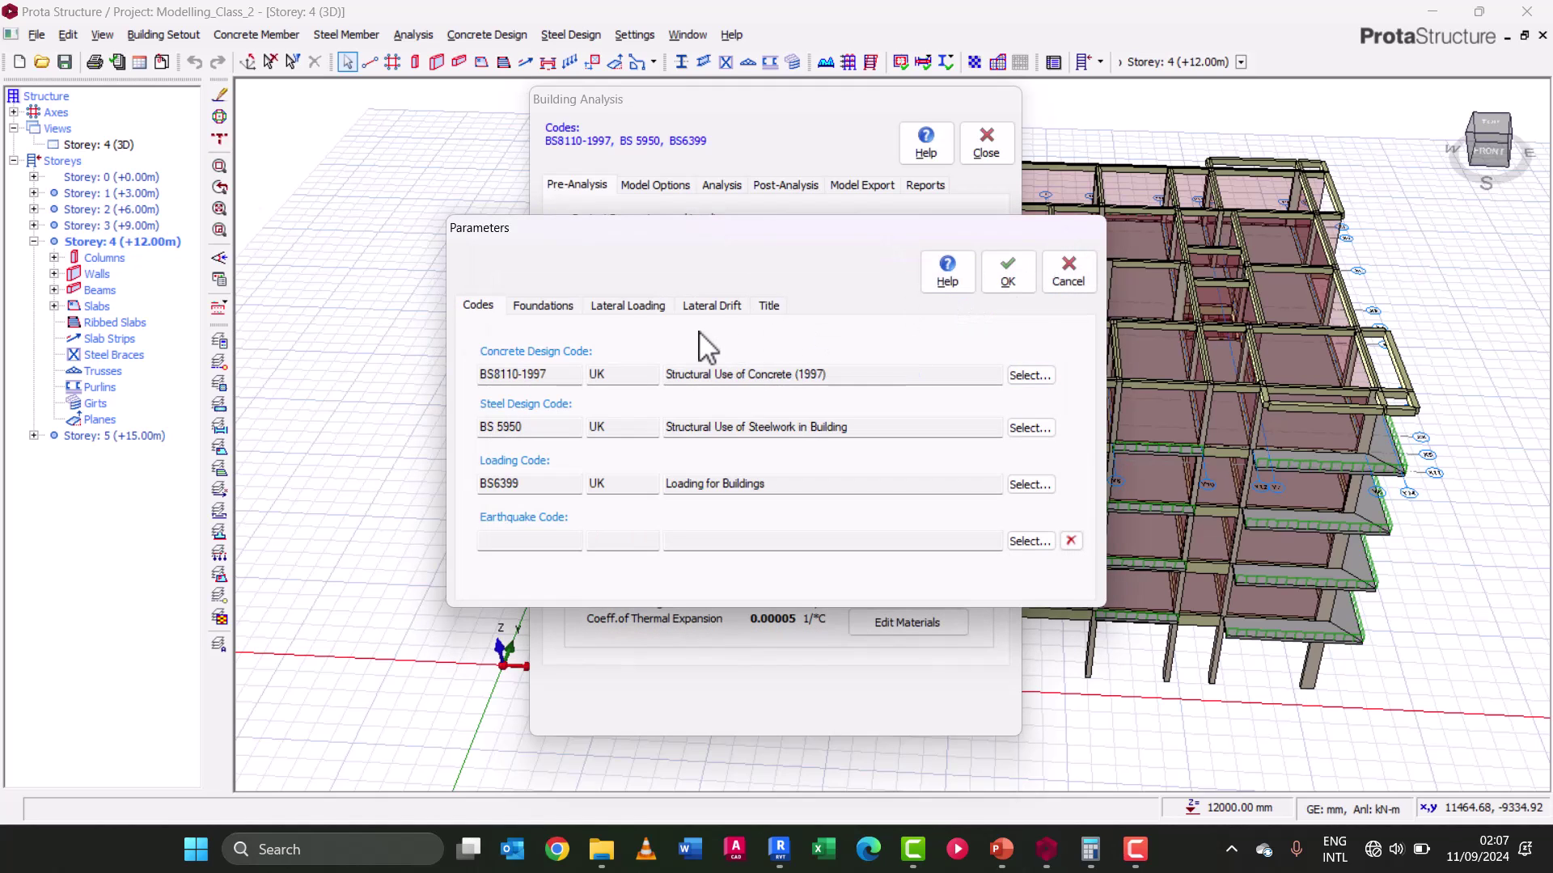
# - Review the lateral loading and BS8110 lateral drift settings, and open the project title details at the Project Header
pyautogui.click(625, 309)
pyautogui.click(714, 306)
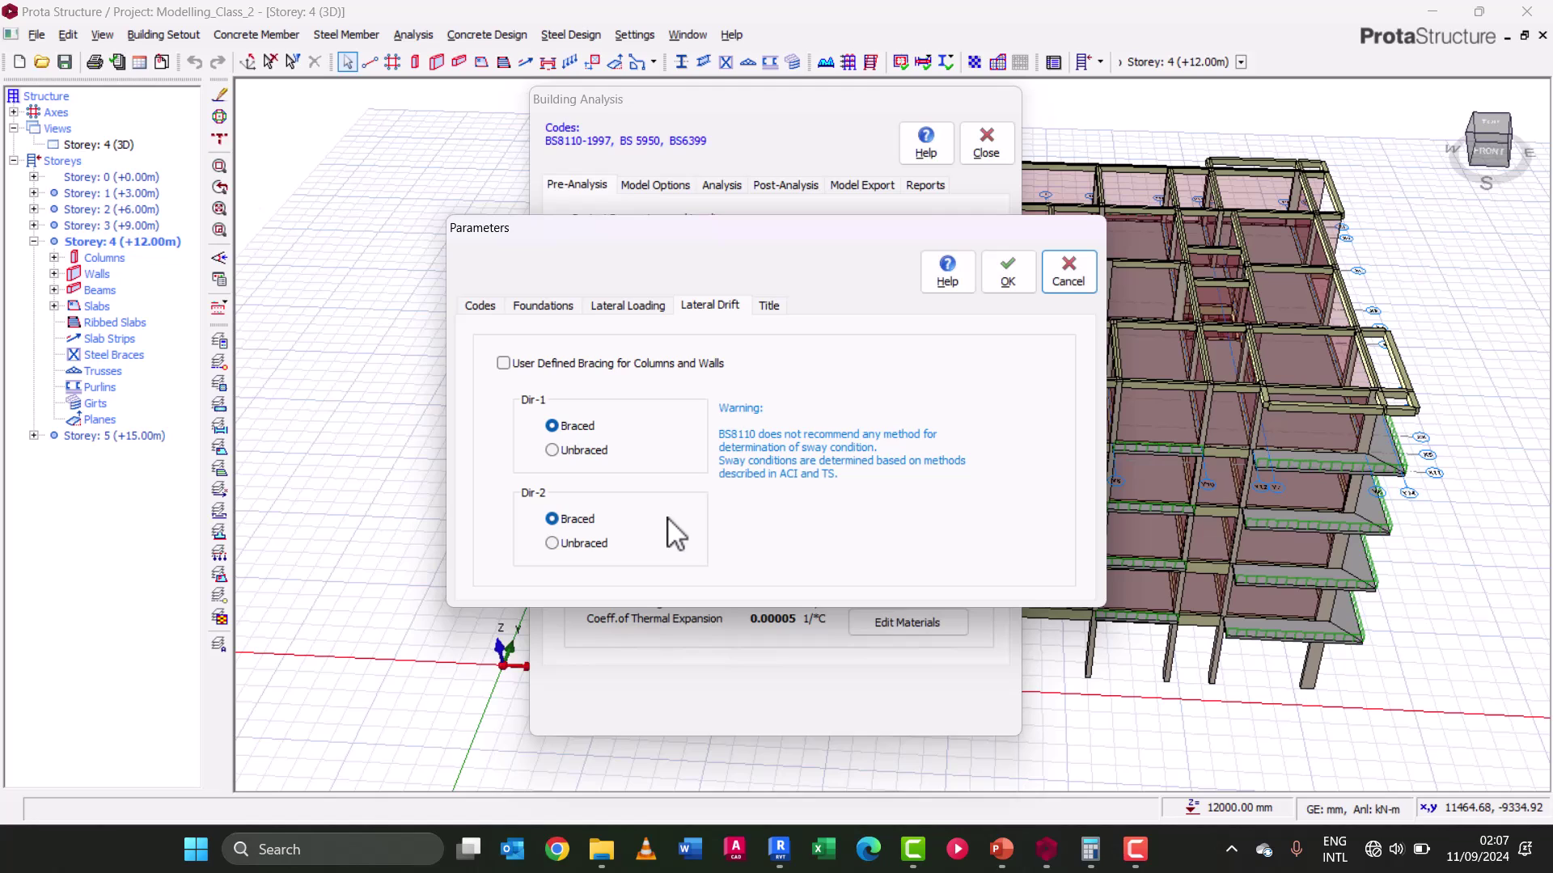
pyautogui.click(768, 308)
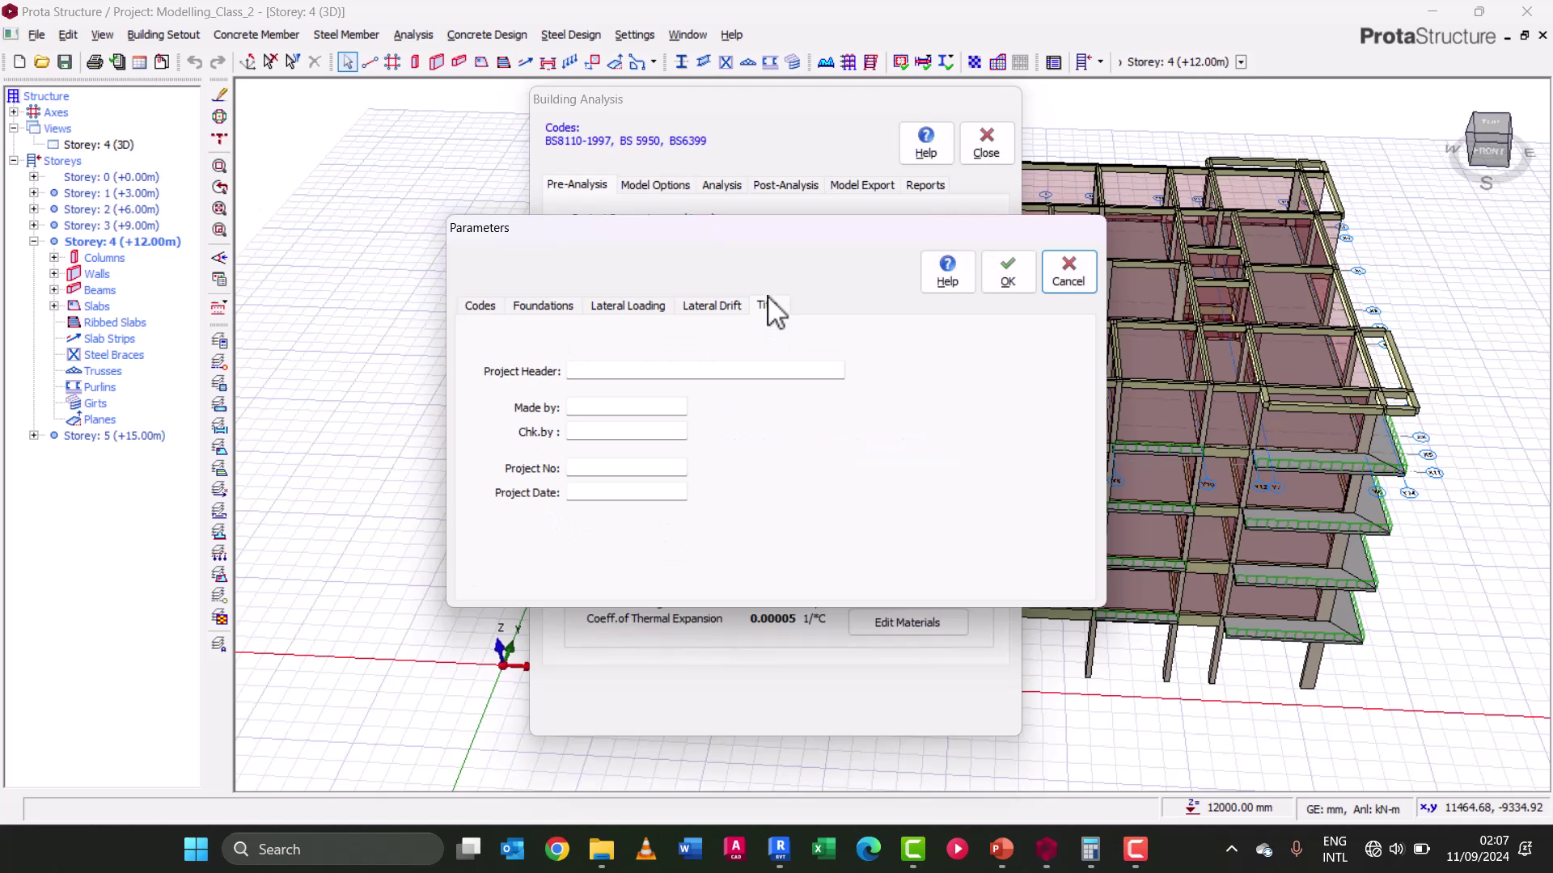
pyautogui.click(617, 372)
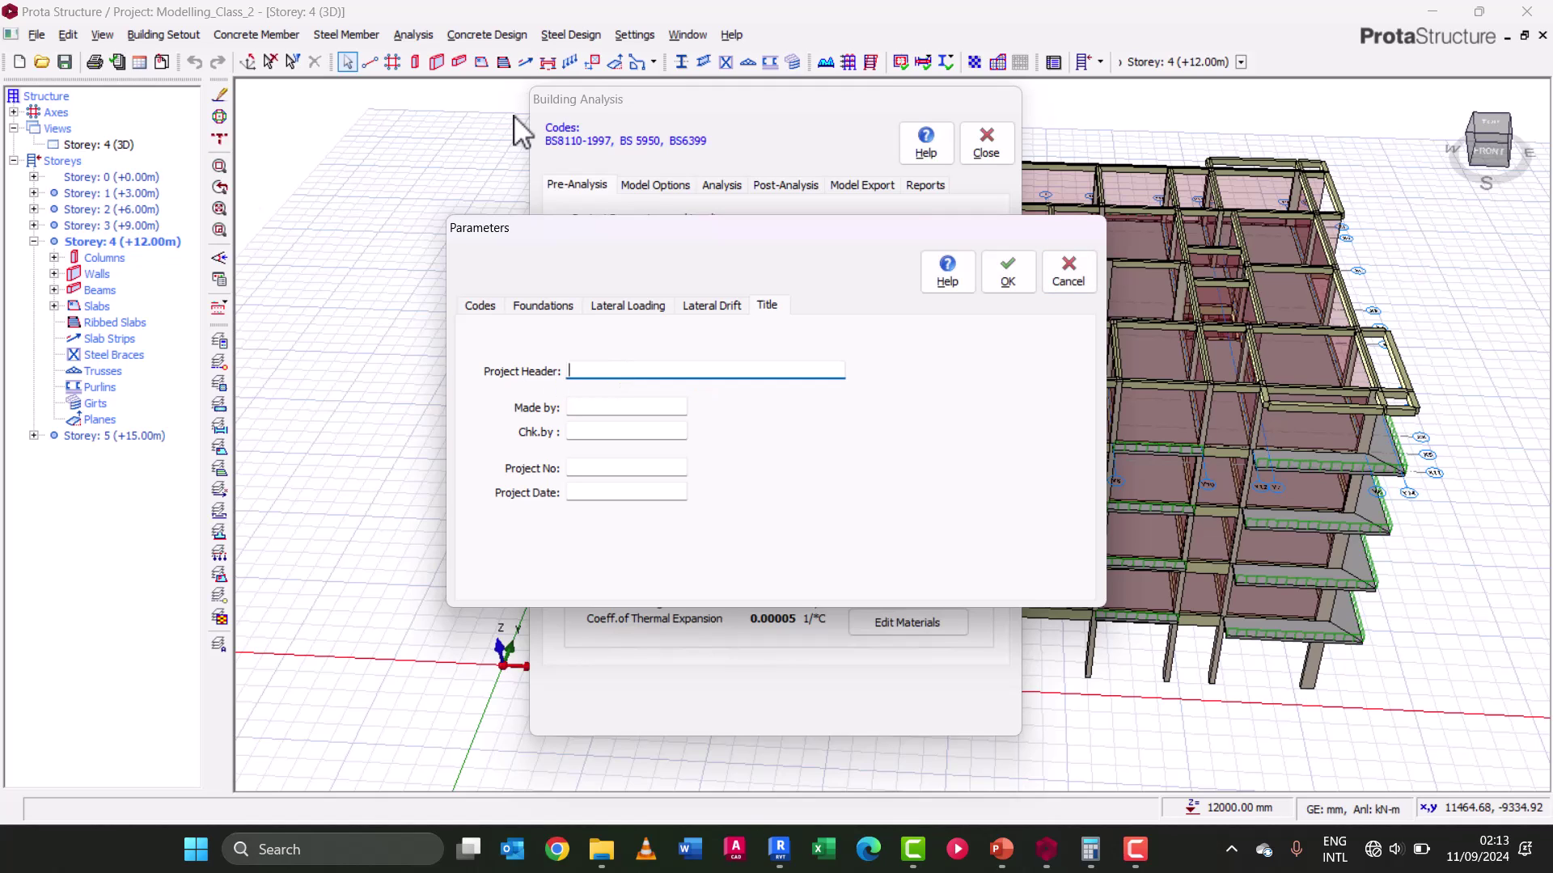
# - Set the project header to Modelling Class 2 and fill in the maker's name and the checker's initials
pyautogui.write('Modelli')
pyautogui.press('BackSpace')
pyautogui.write('ling Class 2')
pyautogui.click(608, 409)
pyautogui.write('DUBEK')
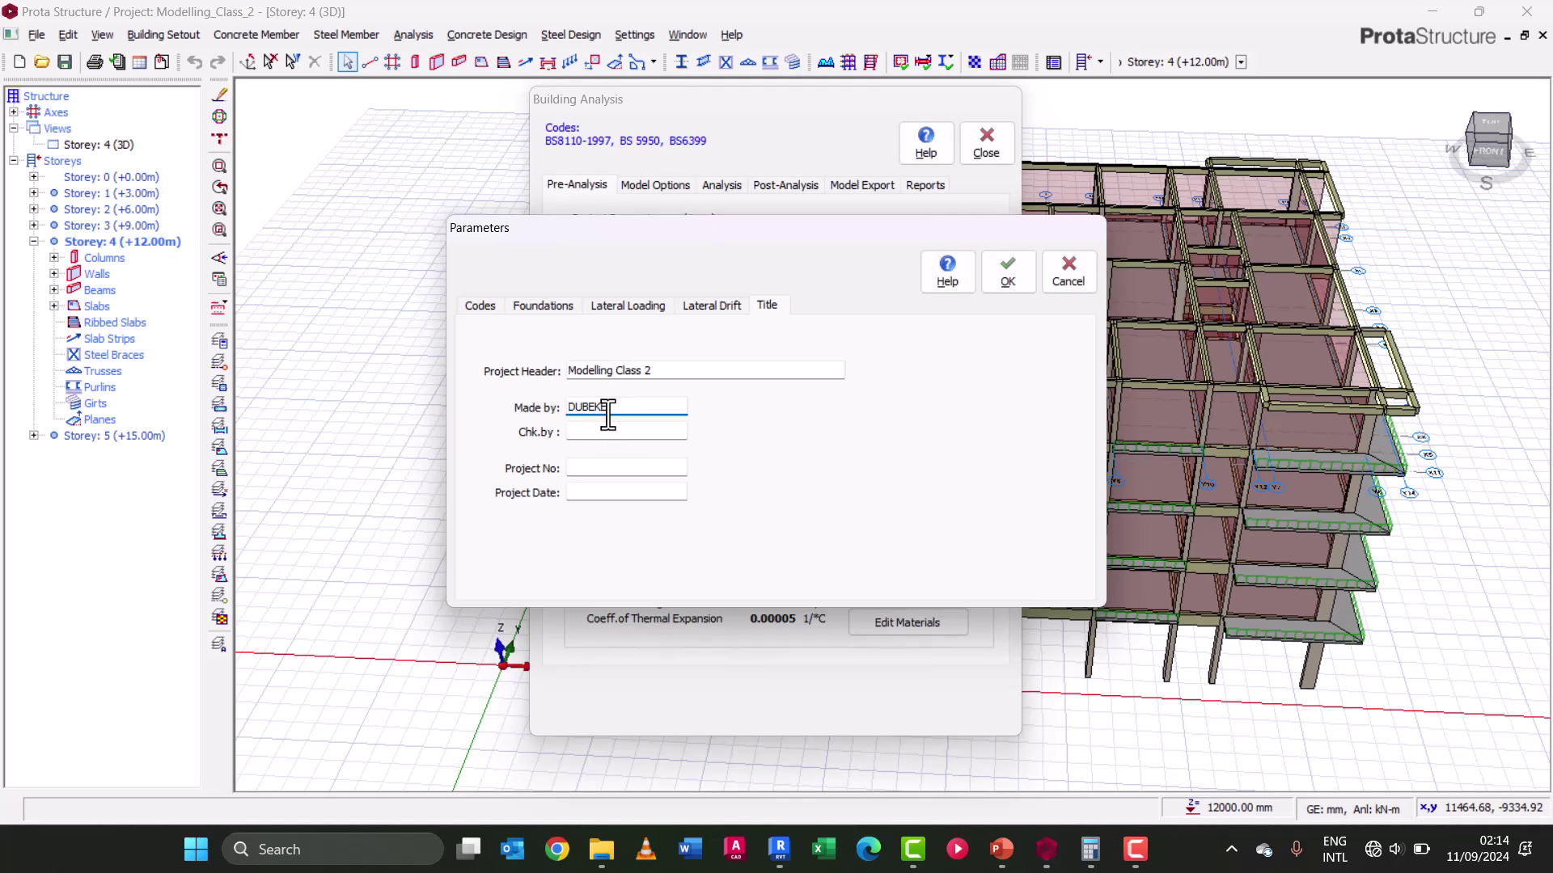
pyautogui.hotkey('shift', 'Tab')
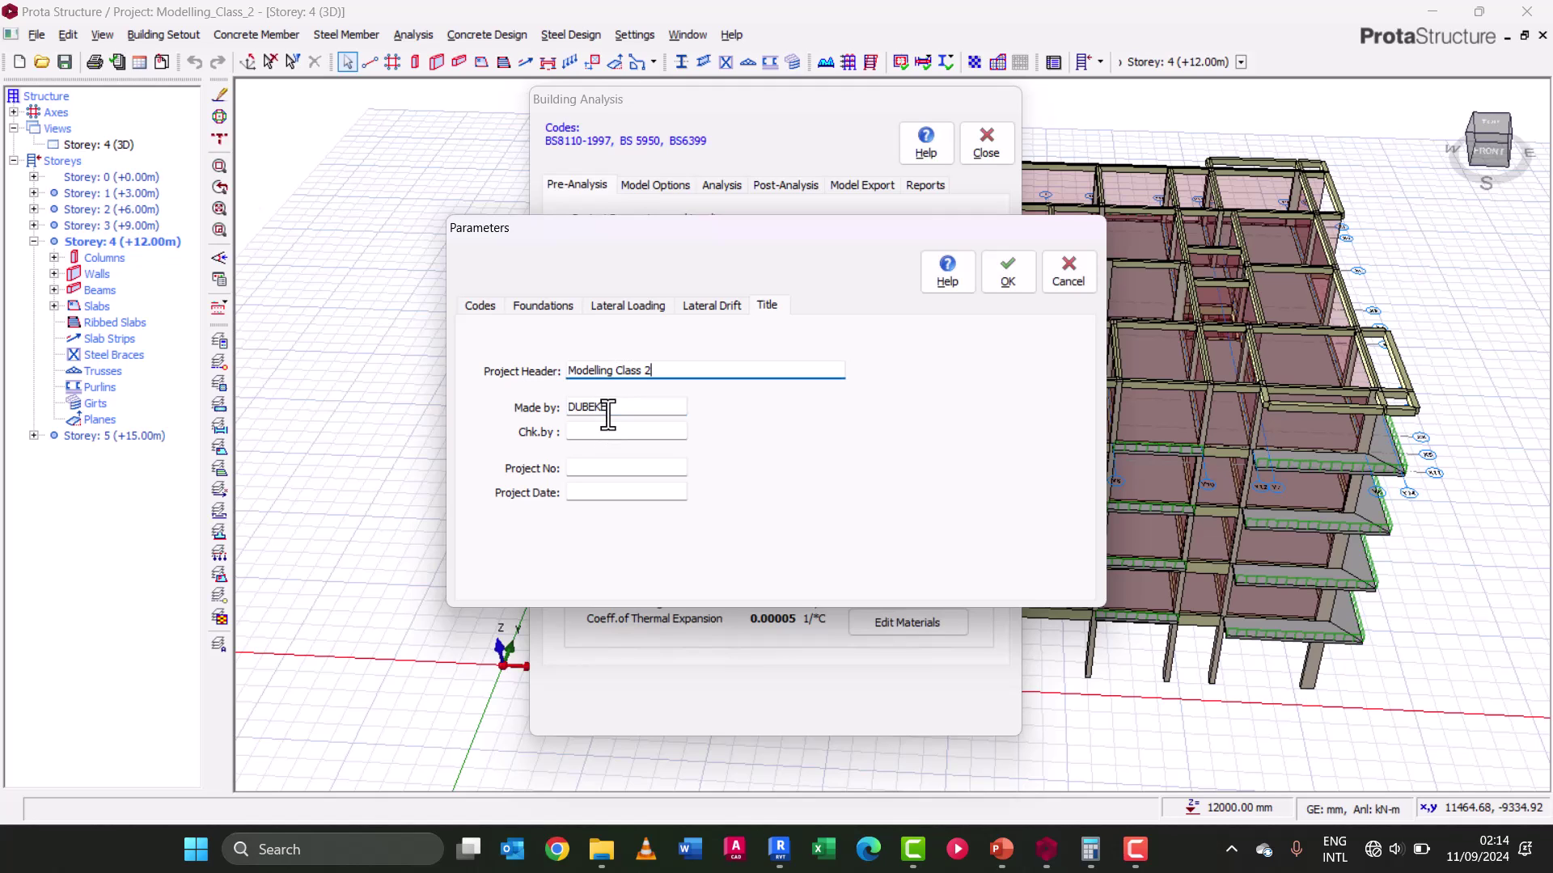
pyautogui.click(629, 433)
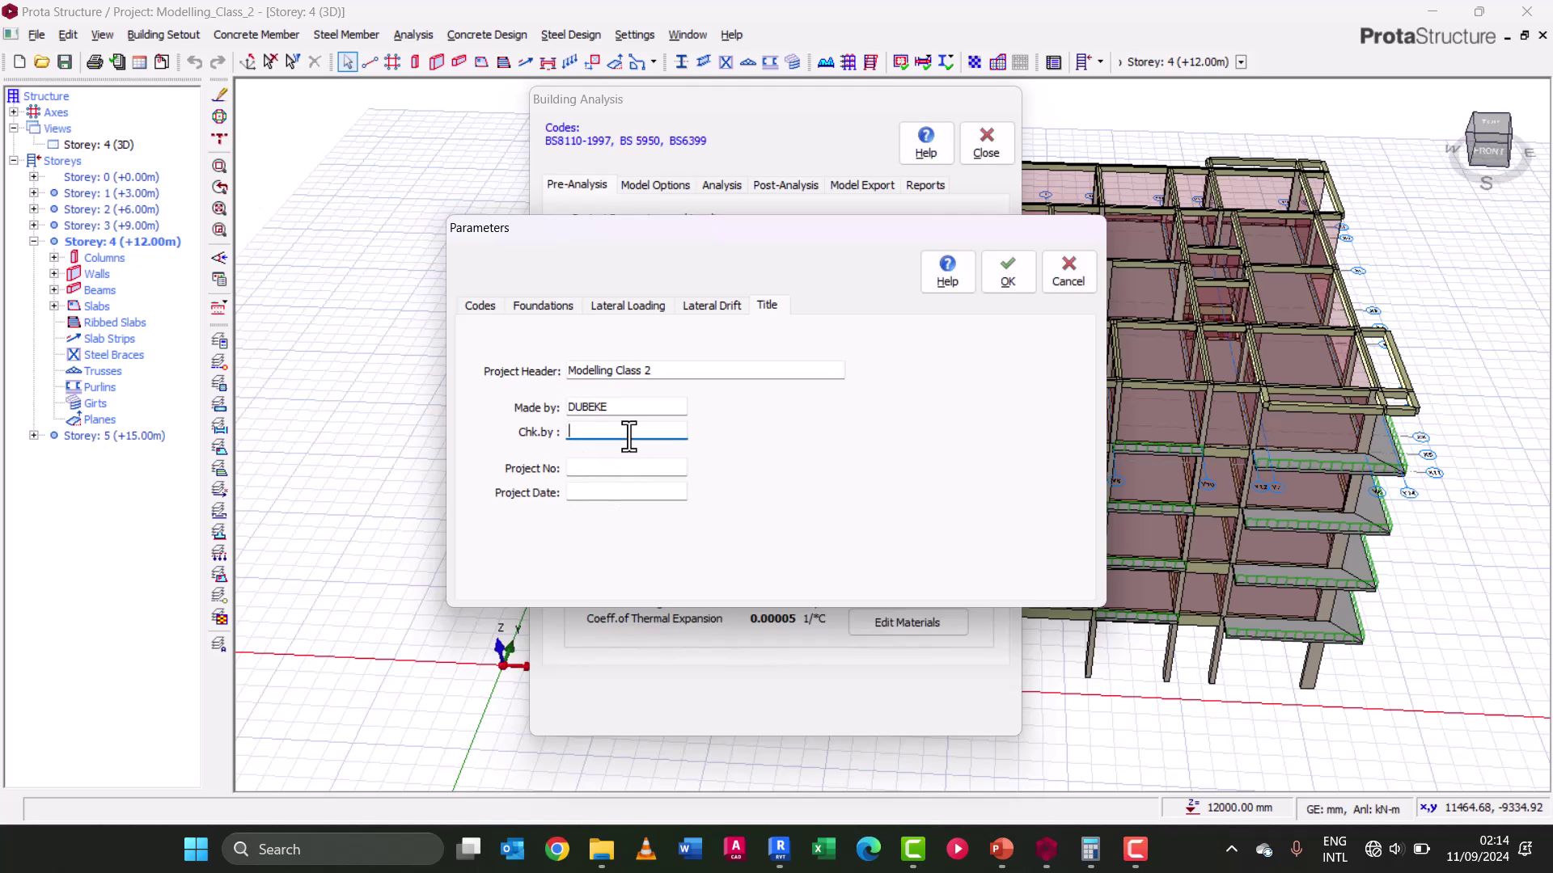
pyautogui.write('K.D')
pyautogui.click(607, 469)
pyautogui.click(620, 493)
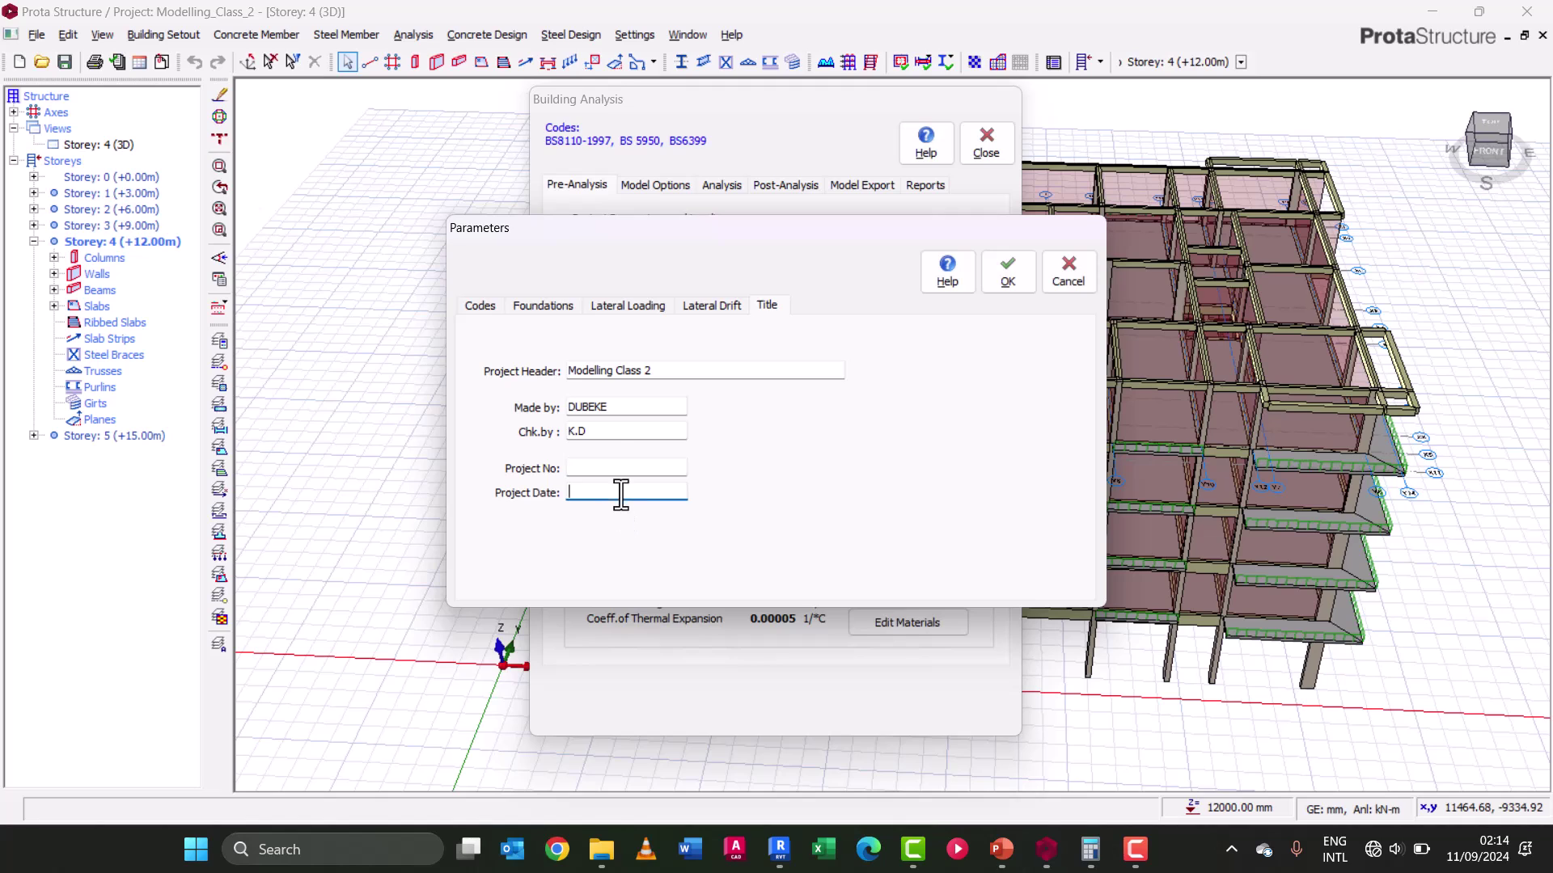
# - Review the lateral drift, lateral loading, foundation and code parameters, and accept the project parameters
pyautogui.click(731, 320)
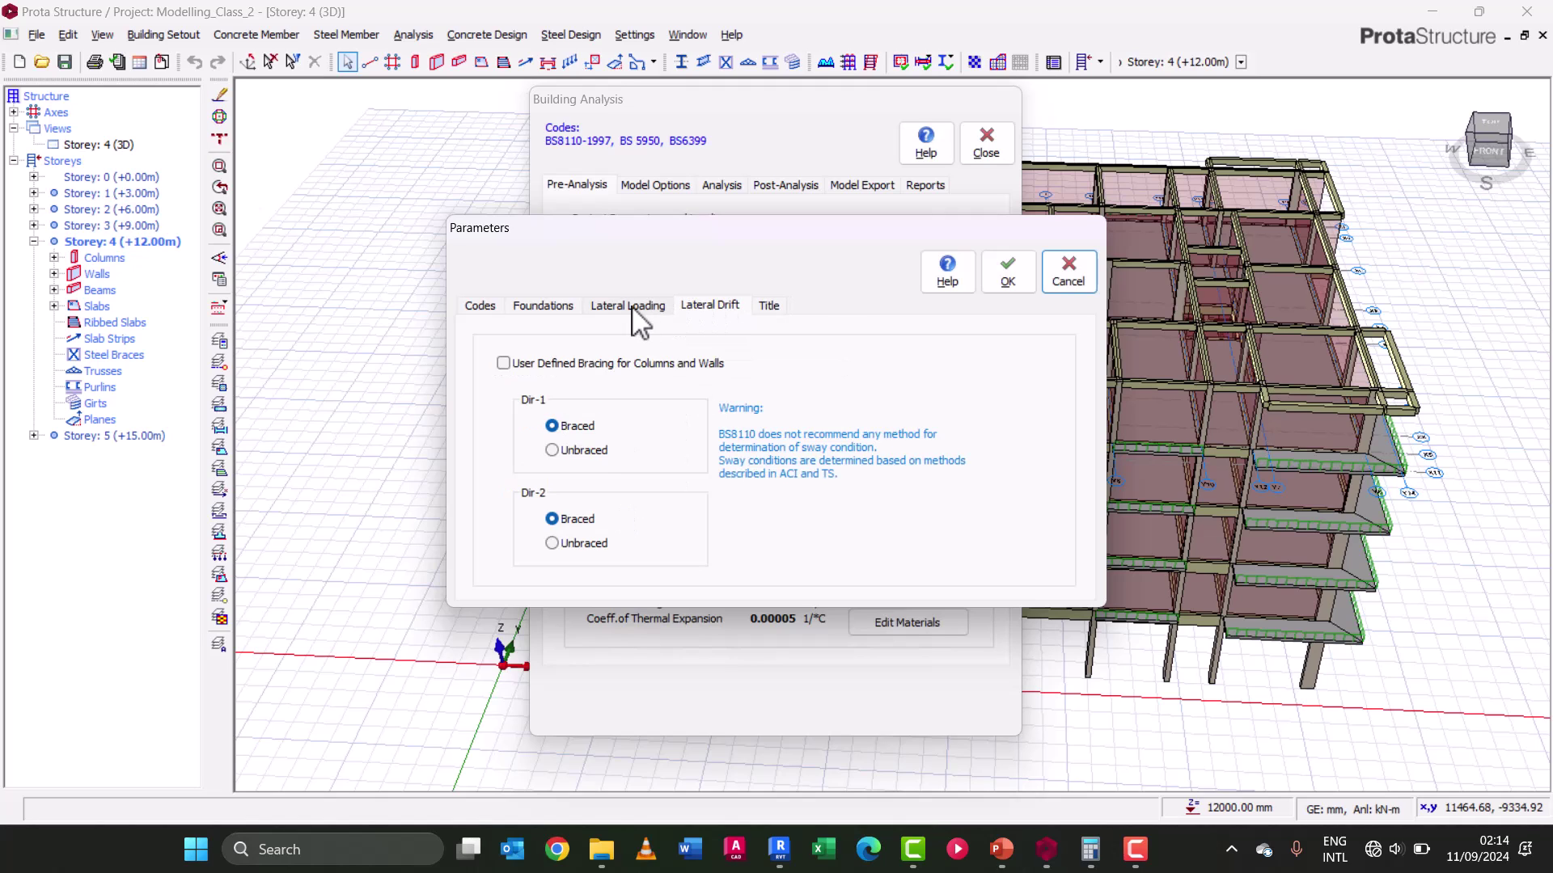
pyautogui.click(639, 320)
pyautogui.click(540, 311)
pyautogui.click(482, 310)
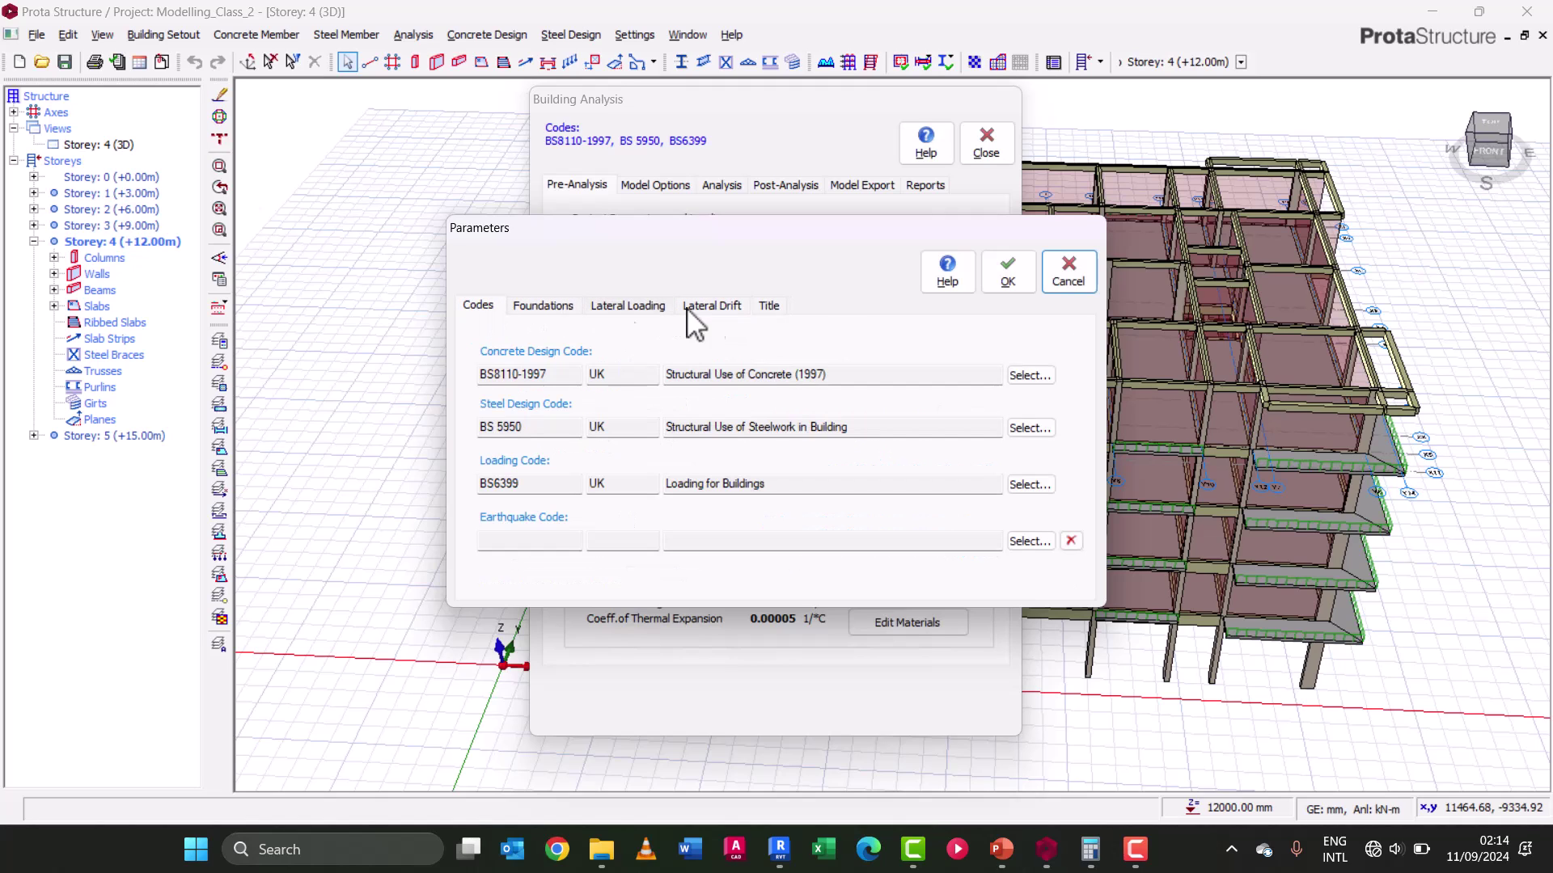
pyautogui.click(1007, 285)
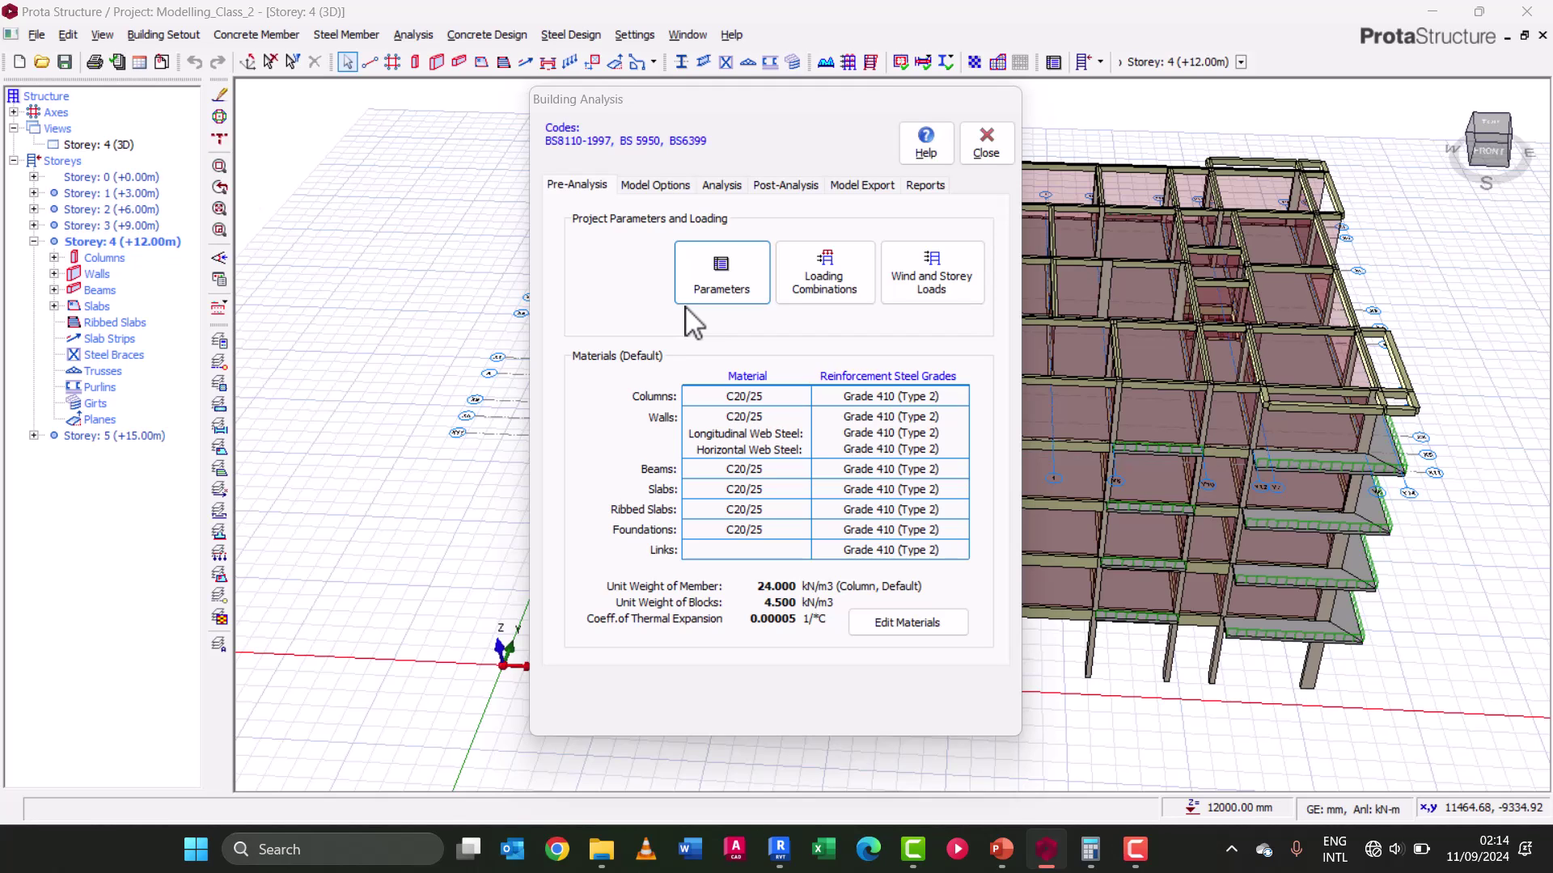
# - Generate the load combinations automatically with wind loading added to the horizontal cases, and accept the resulting combinations
pyautogui.click(814, 270)
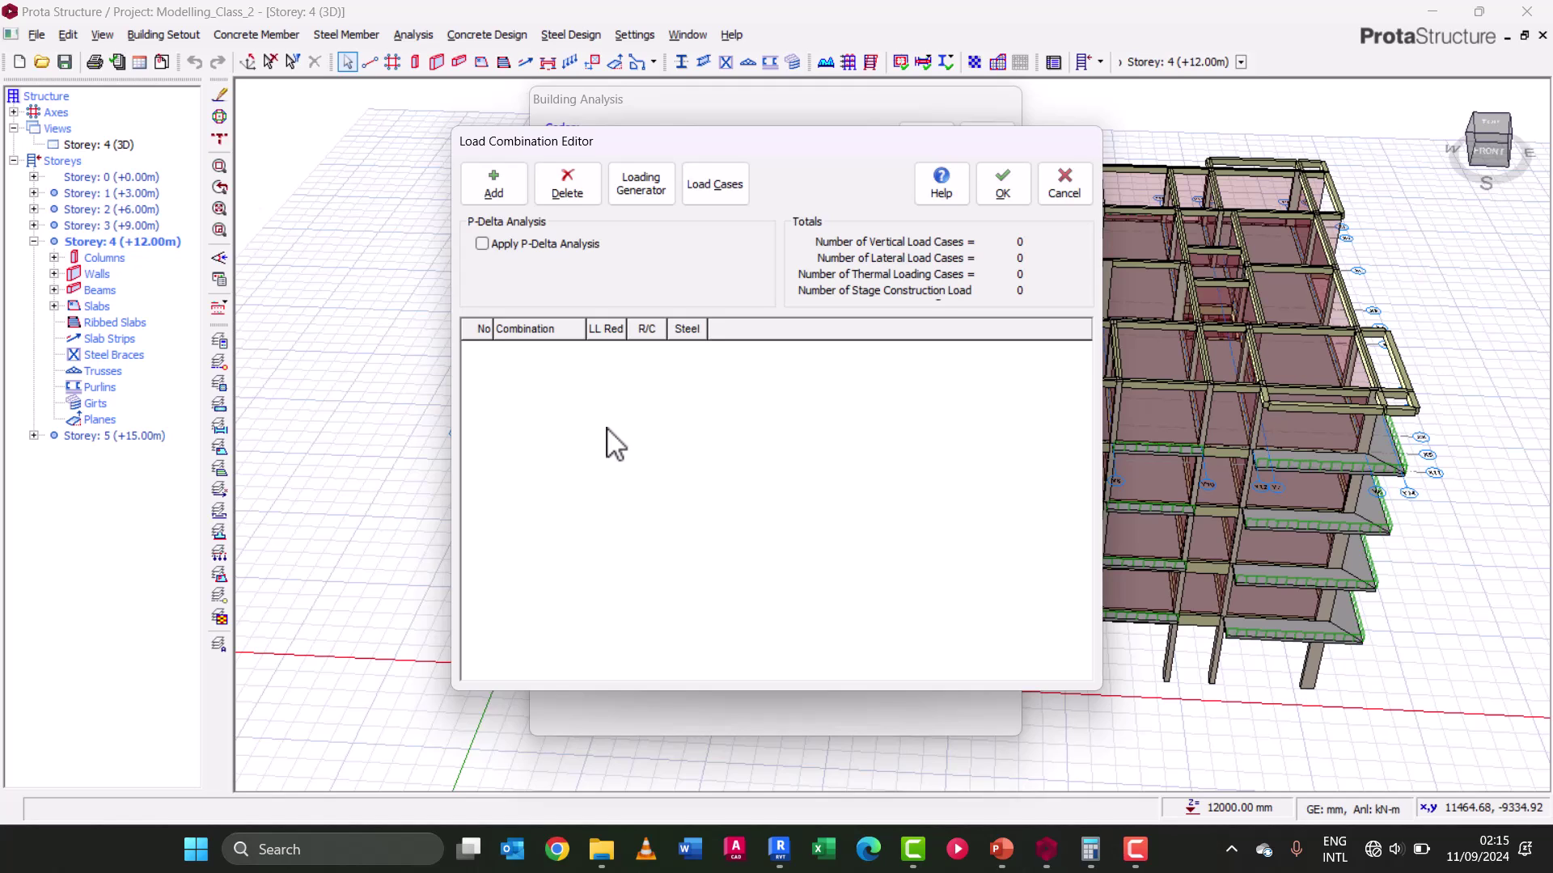
pyautogui.click(661, 178)
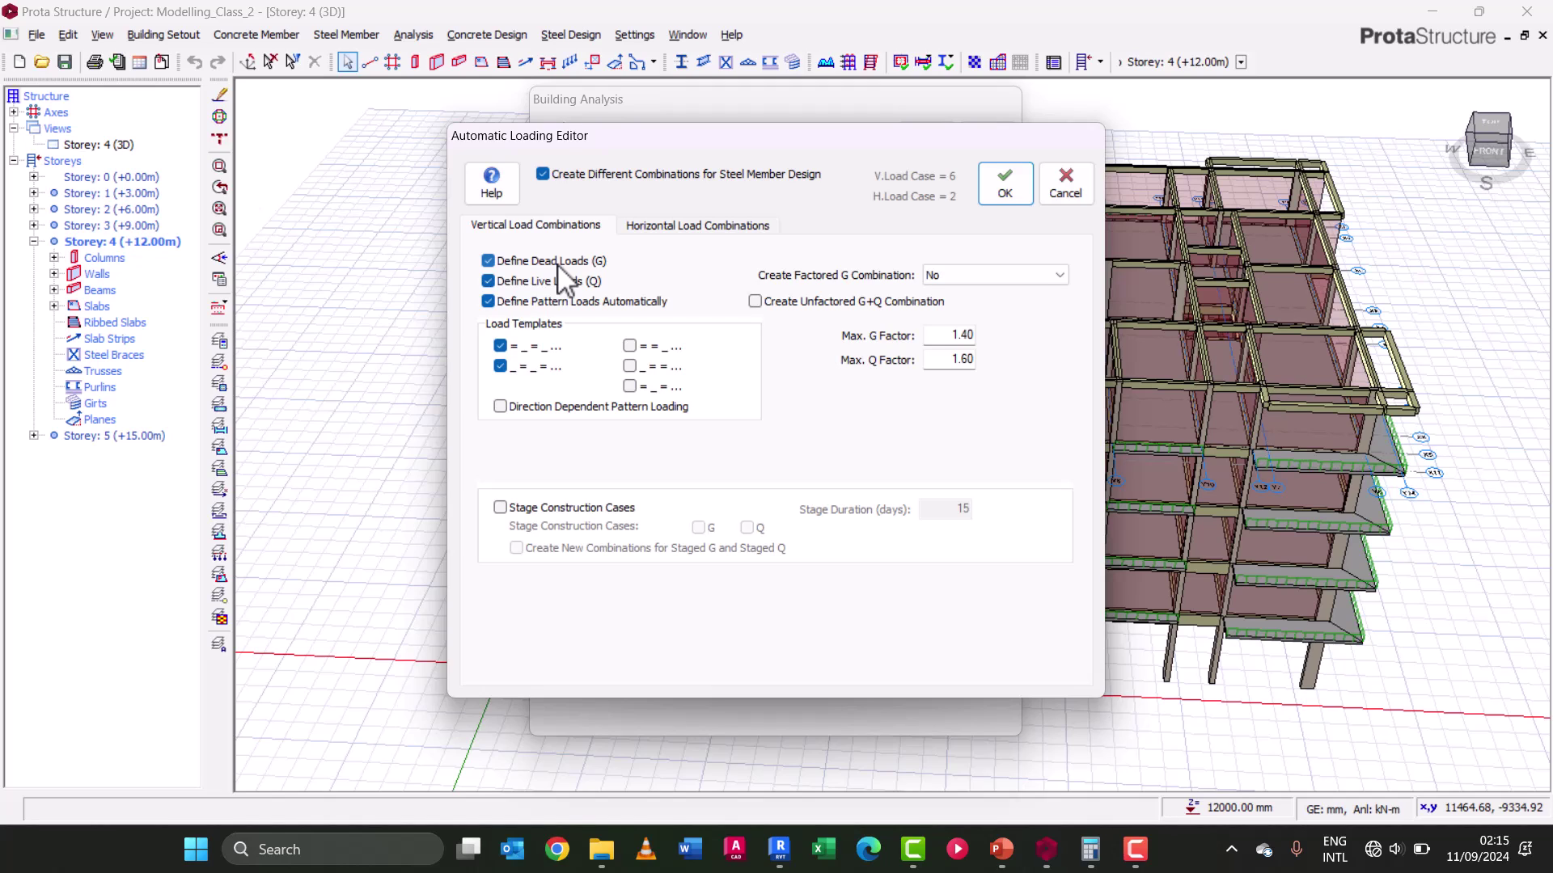
pyautogui.doubleClick(957, 337)
pyautogui.doubleClick(963, 360)
pyautogui.hotkey('shift', 'Tab')
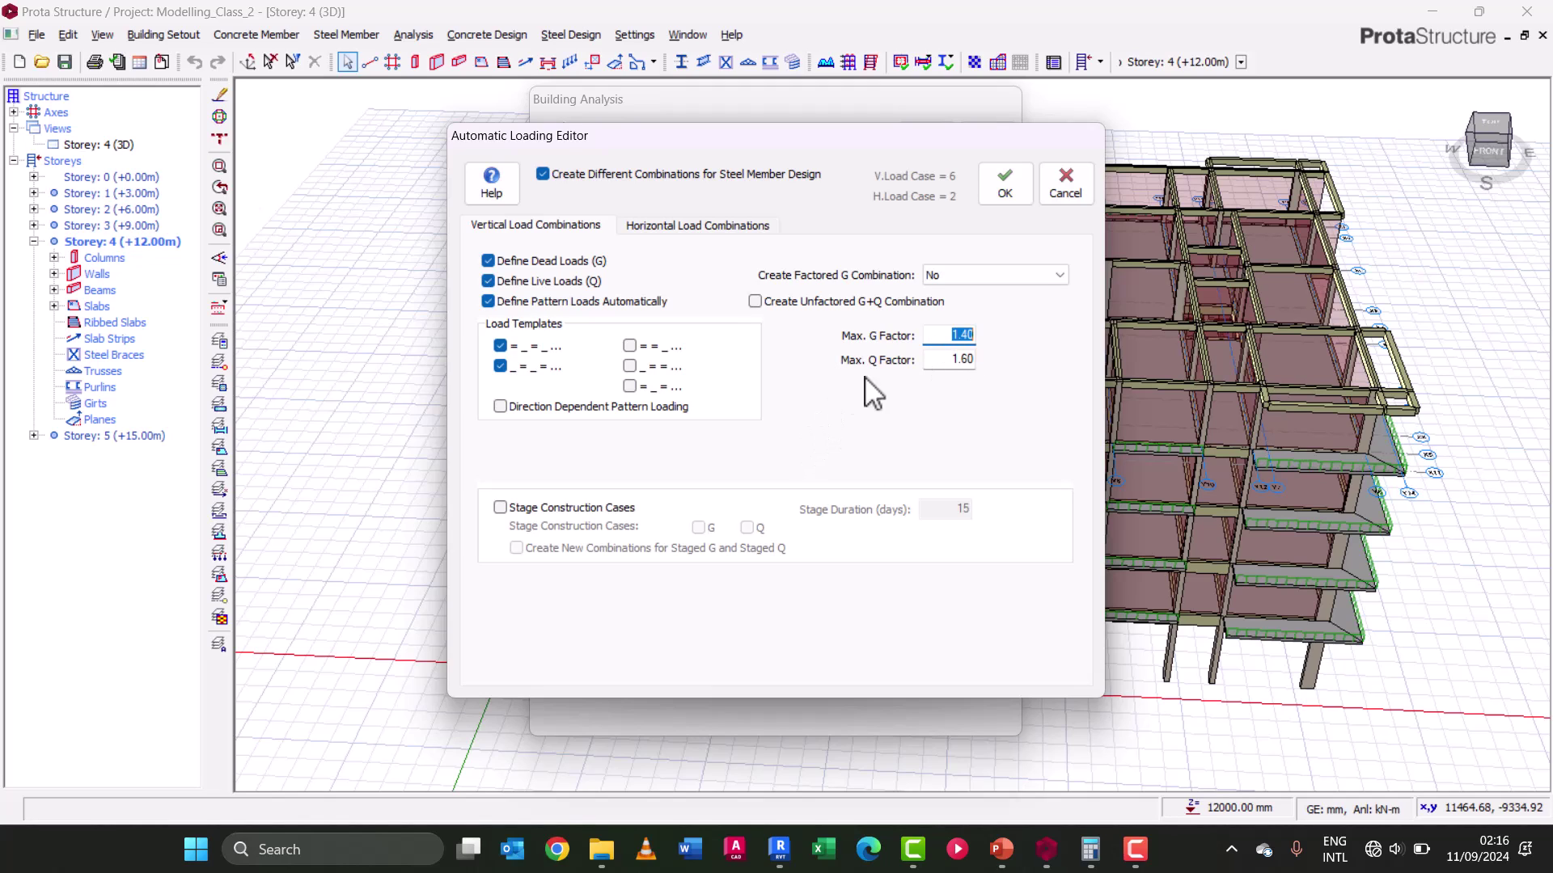
pyautogui.click(679, 229)
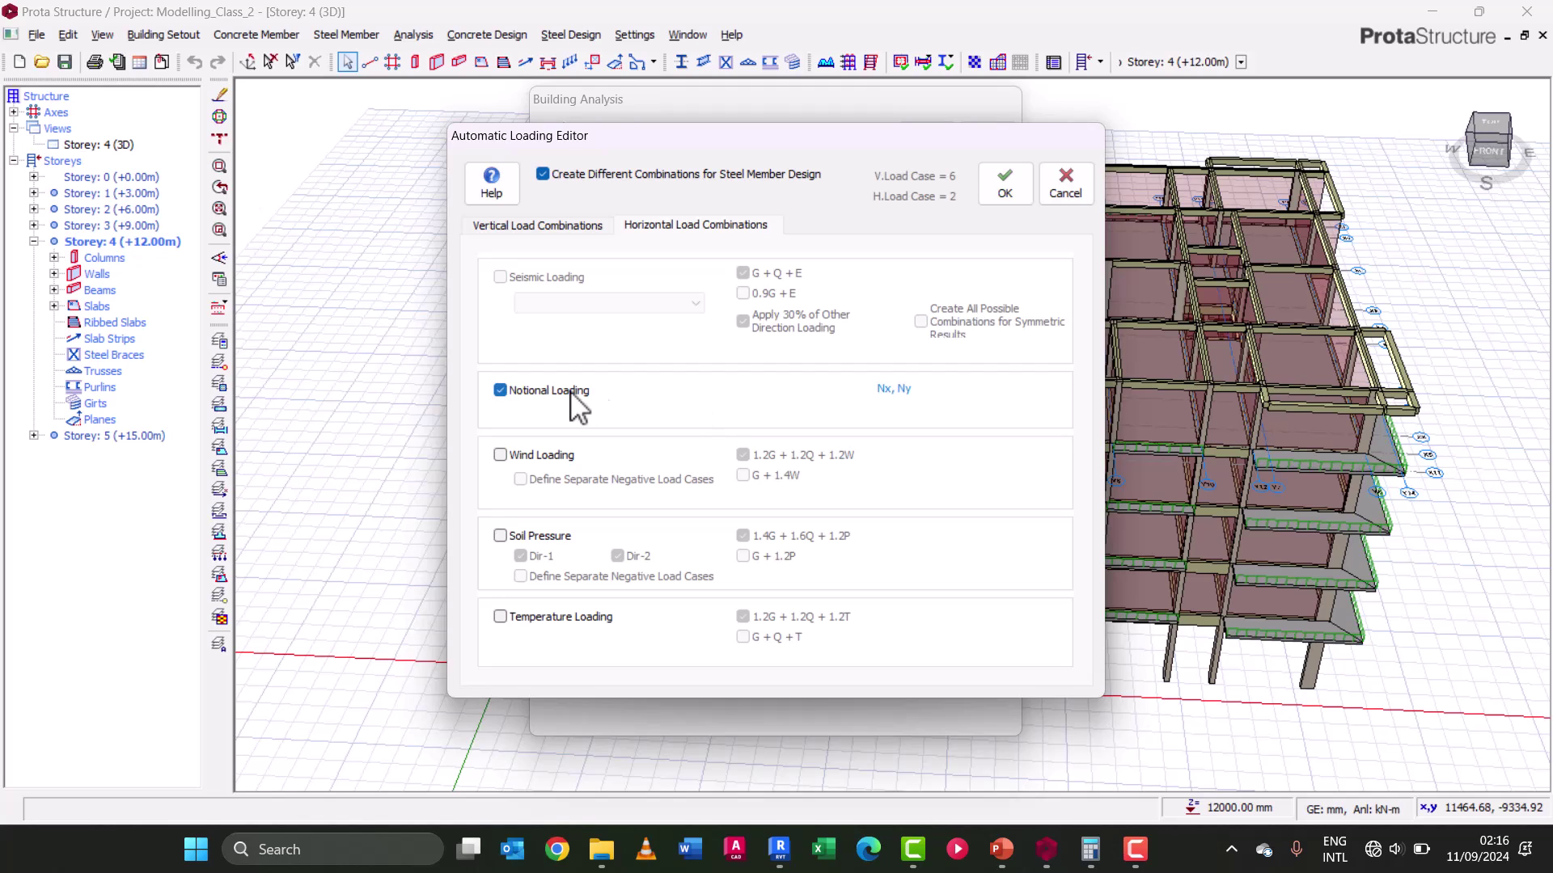
pyautogui.click(525, 458)
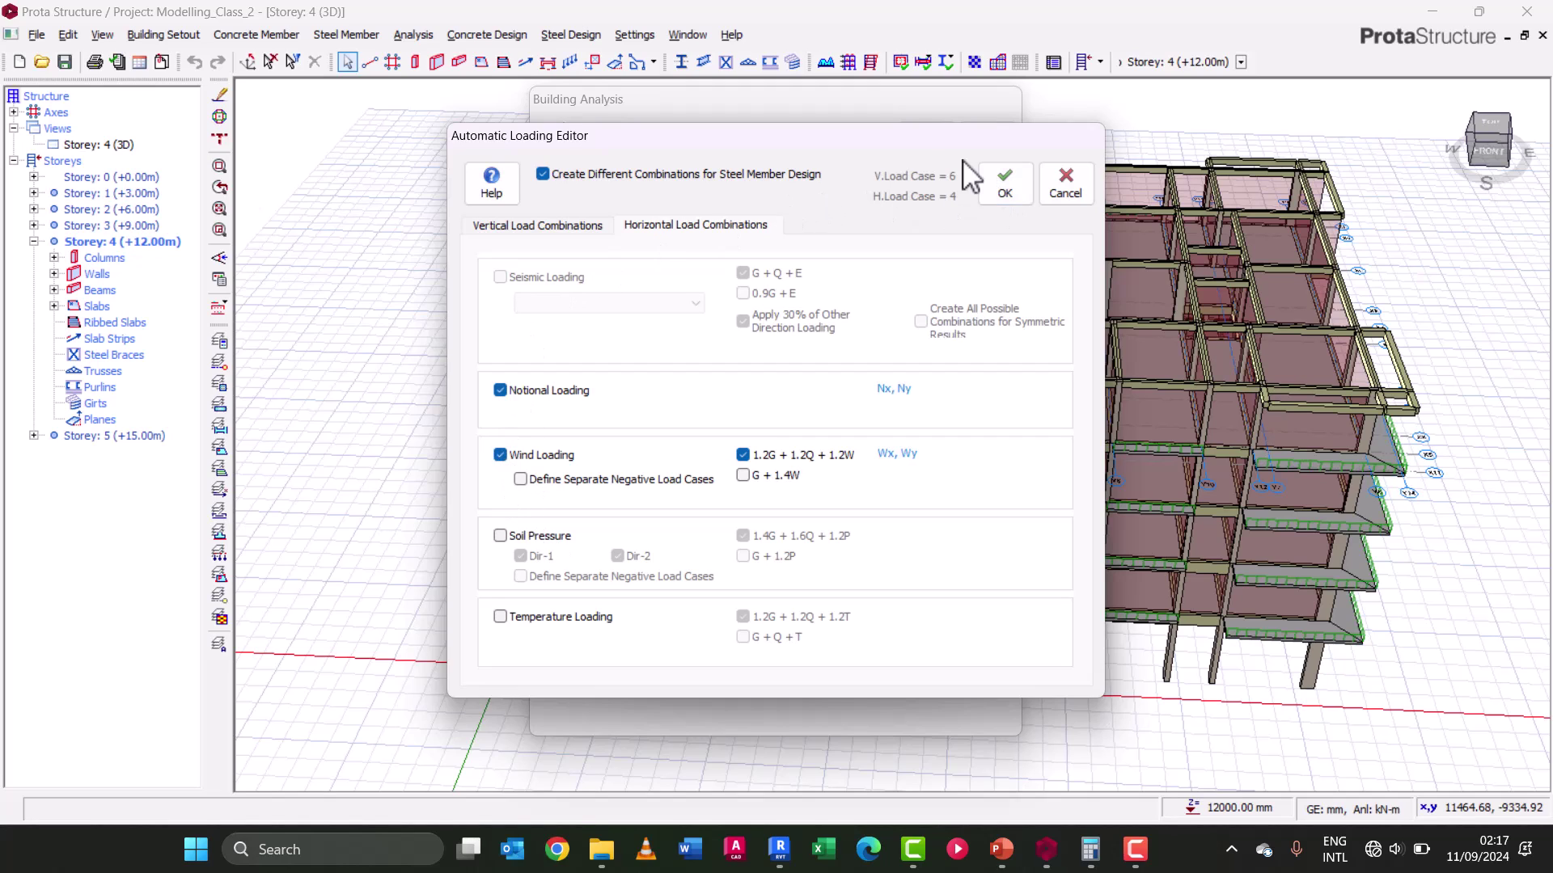
pyautogui.click(1016, 184)
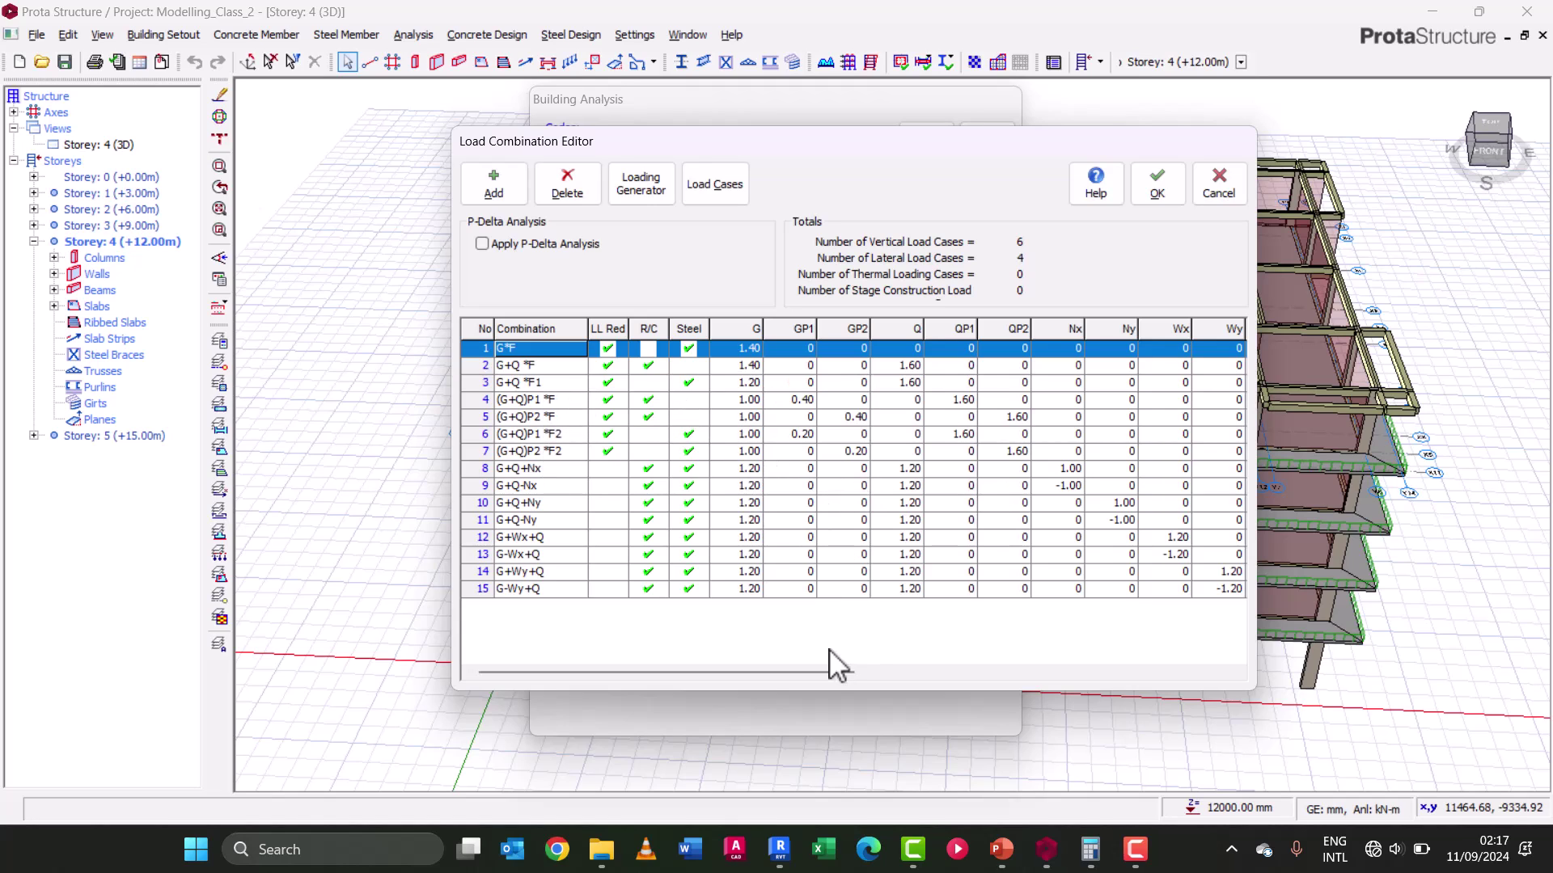
pyautogui.moveTo(820, 672); pyautogui.dragTo(768, 671)
pyautogui.click(1158, 187)
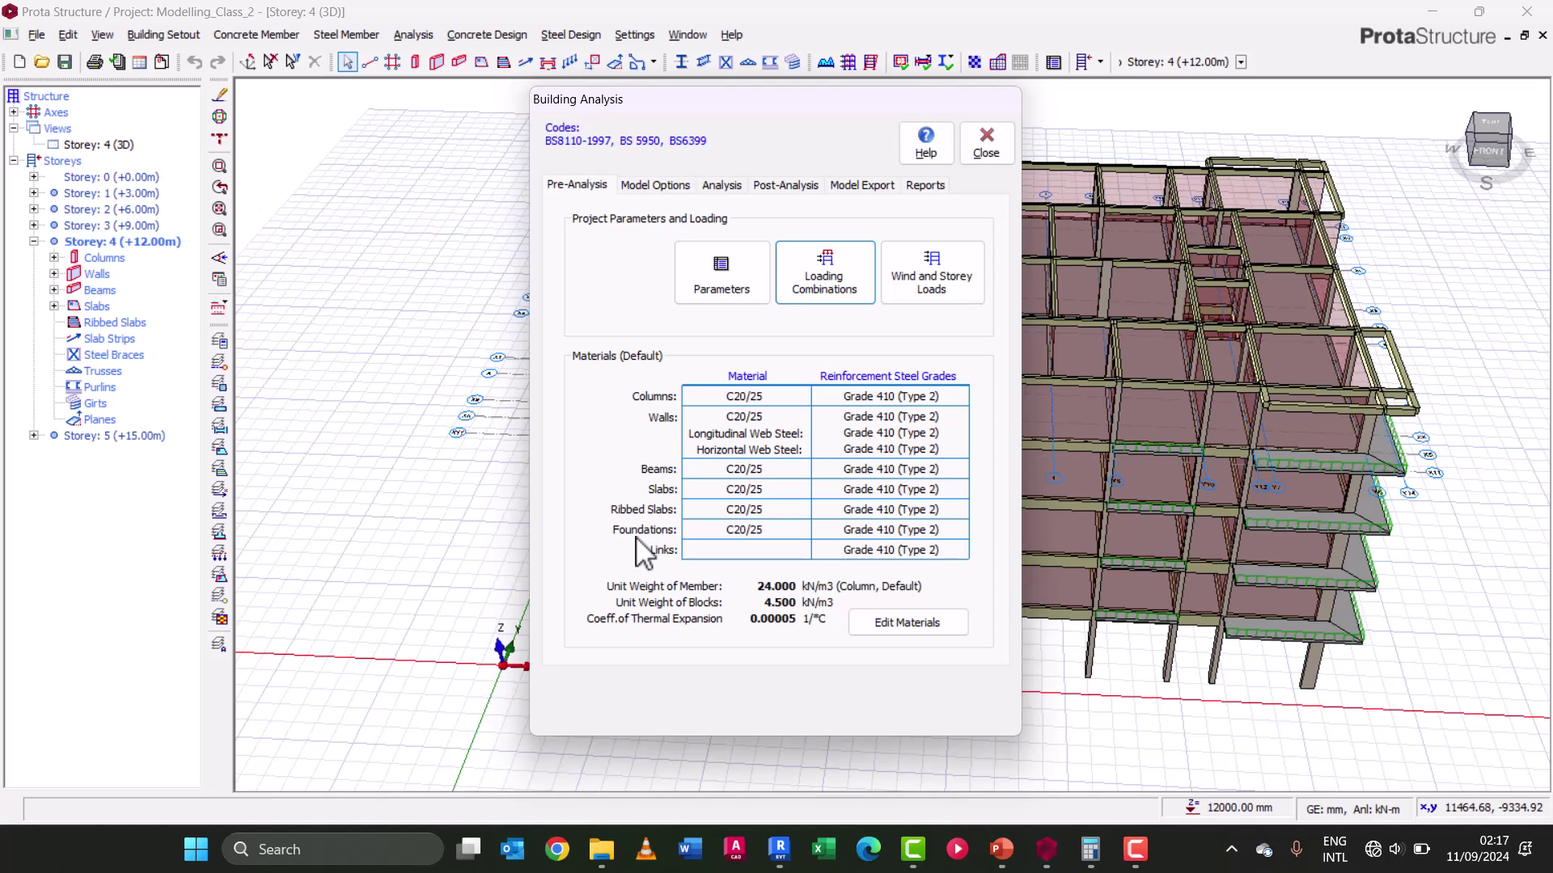
# - Set the default concrete grade to C25/30 for all members of this material class
pyautogui.click(910, 622)
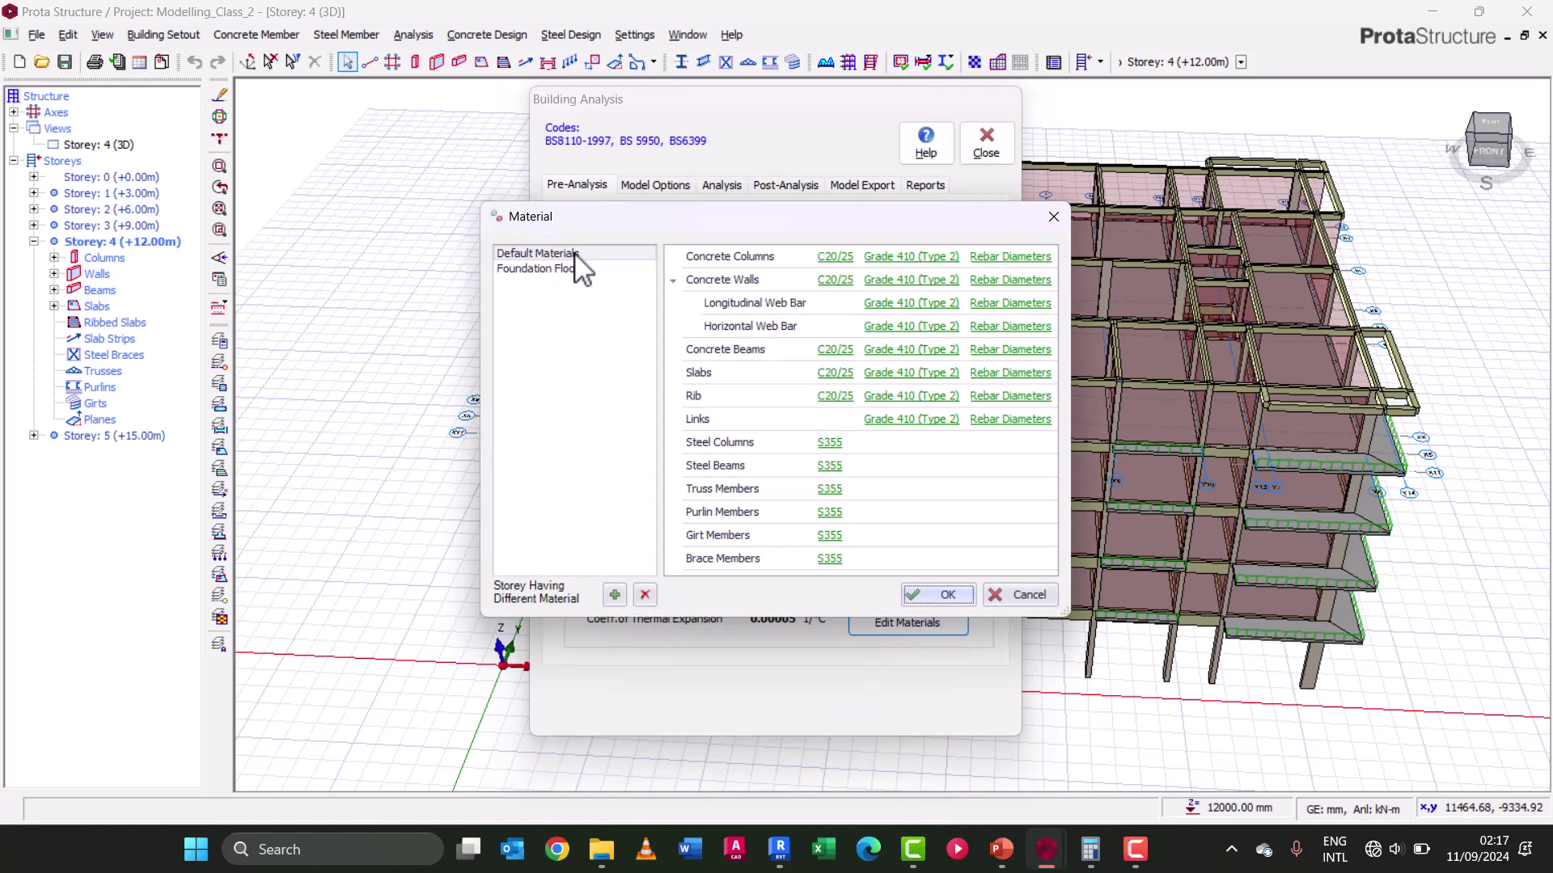
pyautogui.click(836, 257)
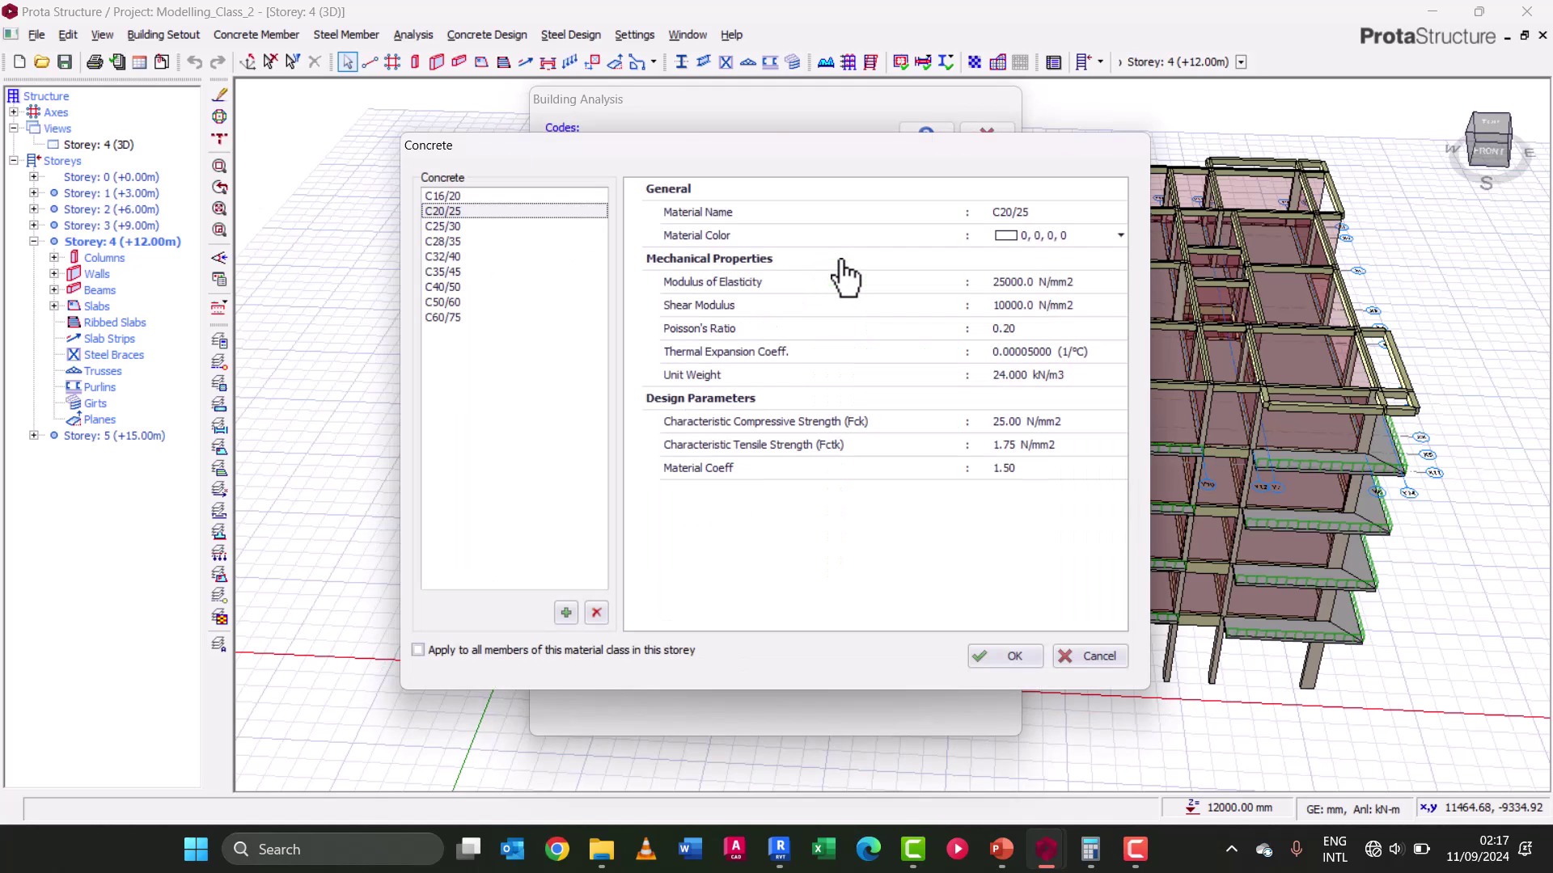
pyautogui.click(446, 226)
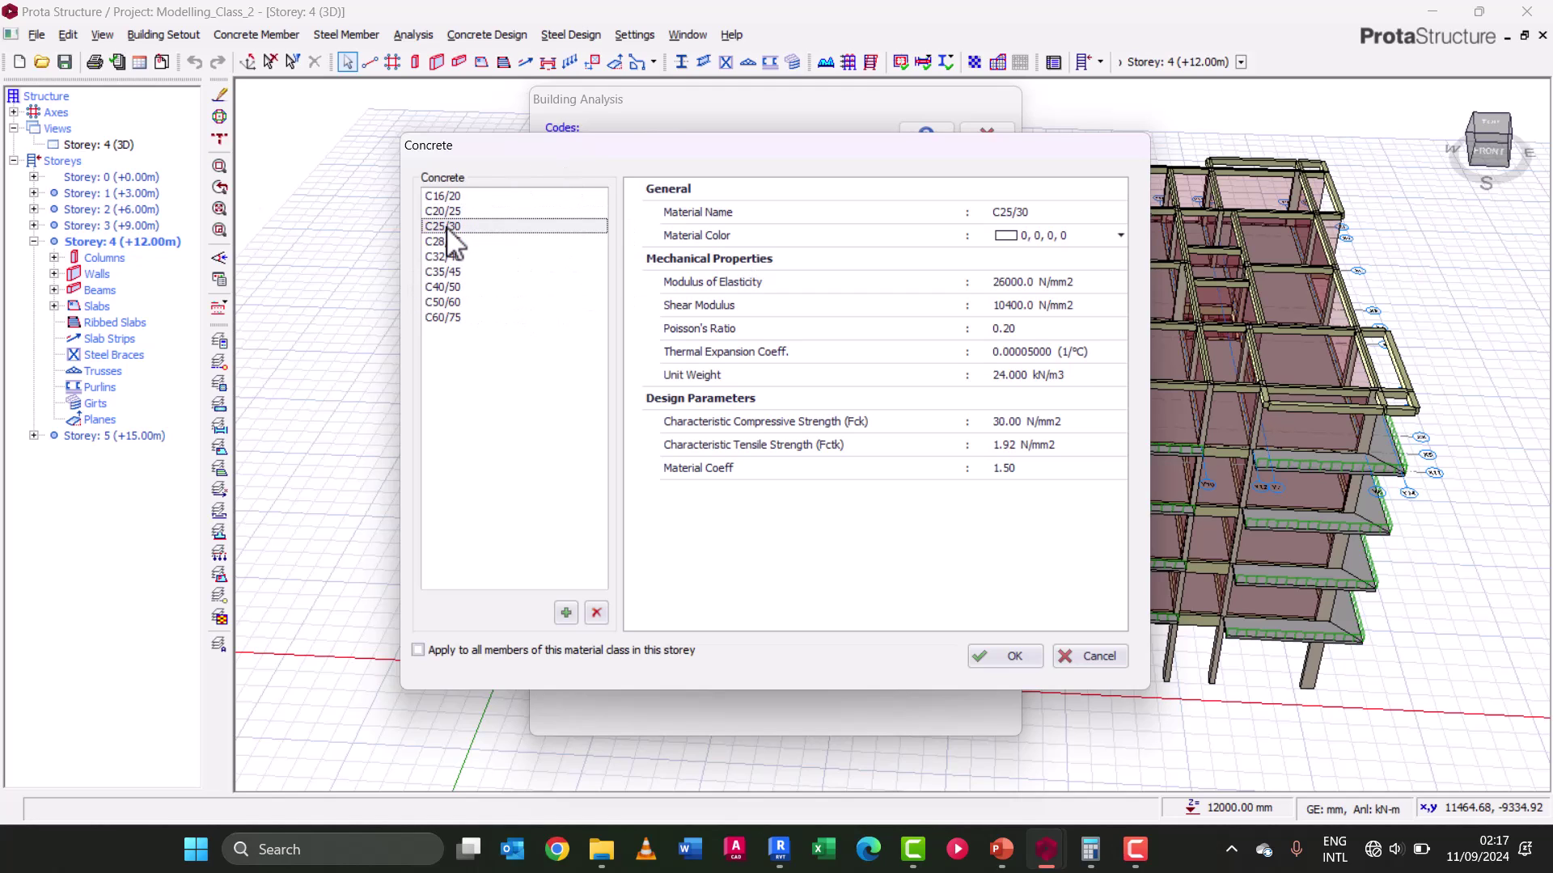
pyautogui.click(479, 651)
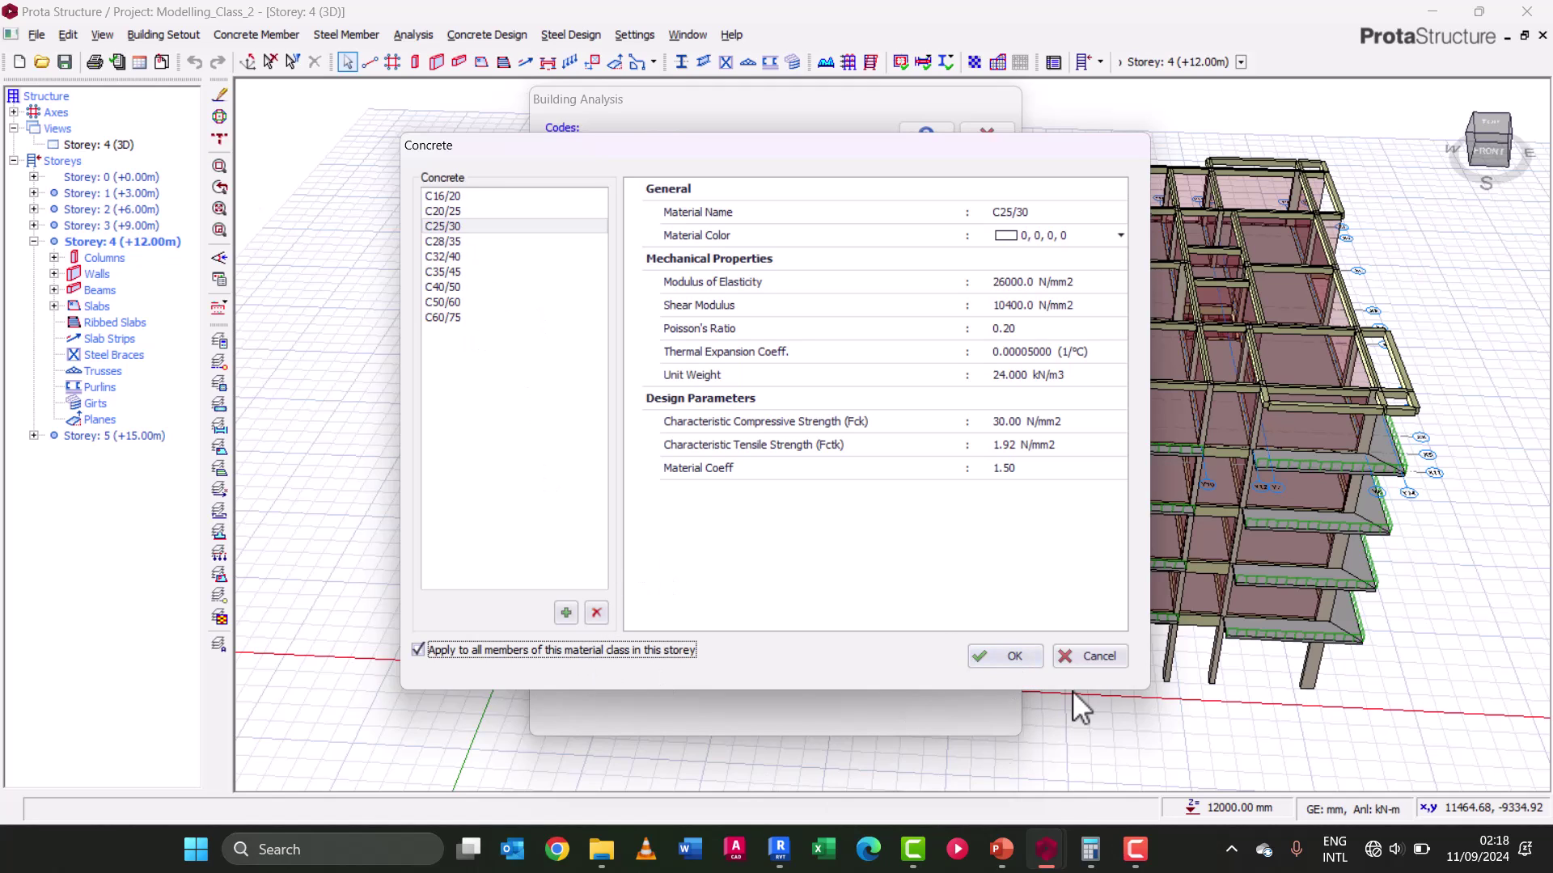
pyautogui.click(1013, 657)
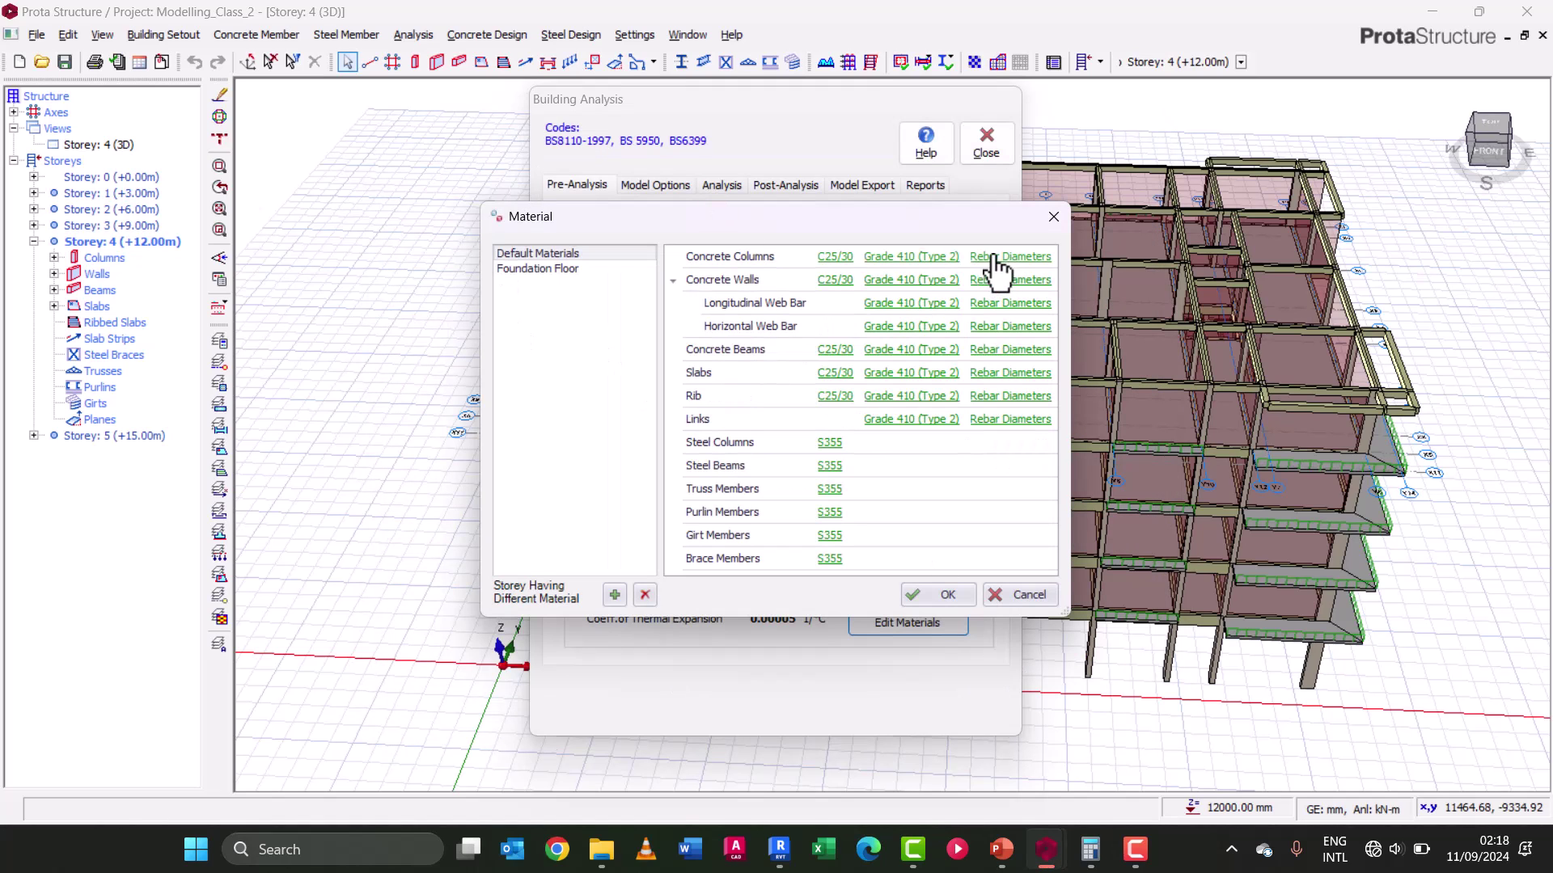
# - Apply the Grade 410 (Type 2) column rebar to all members of this material class
pyautogui.click(931, 257)
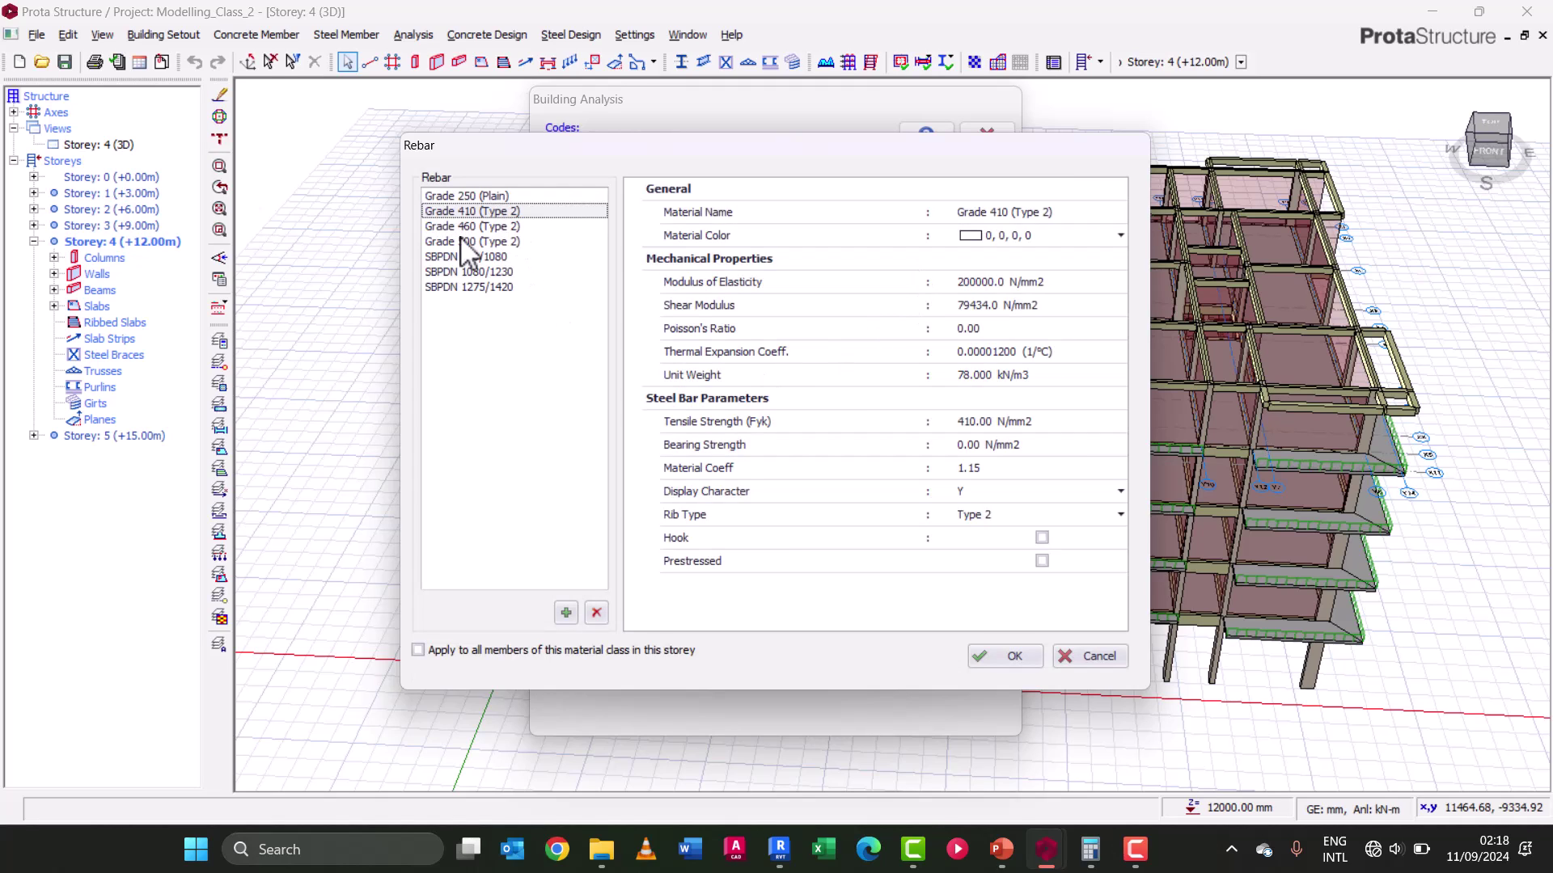
pyautogui.click(458, 651)
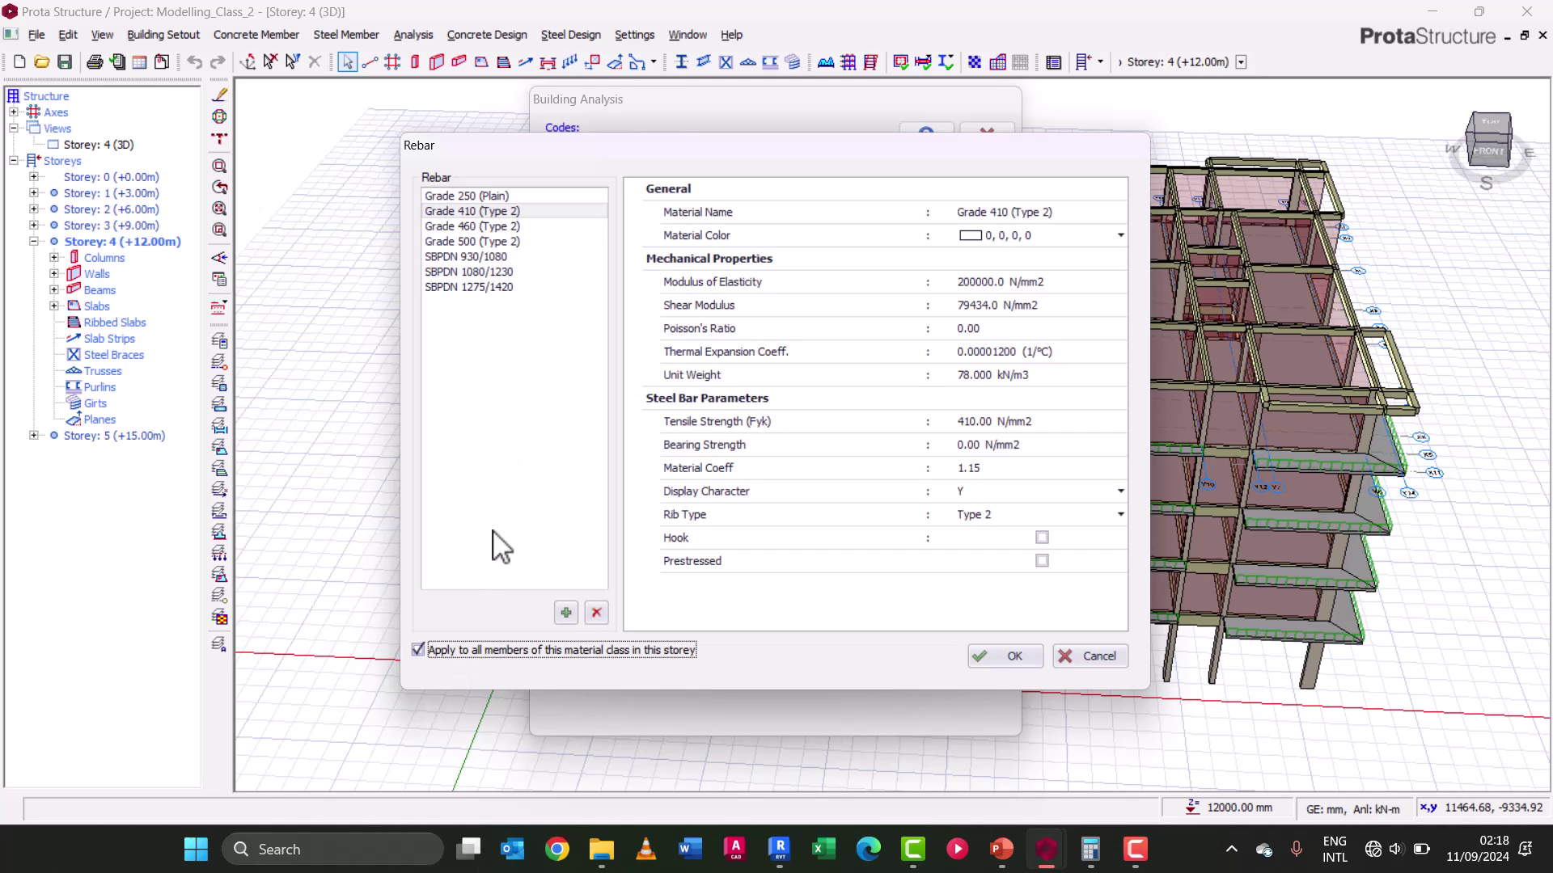
pyautogui.click(1009, 653)
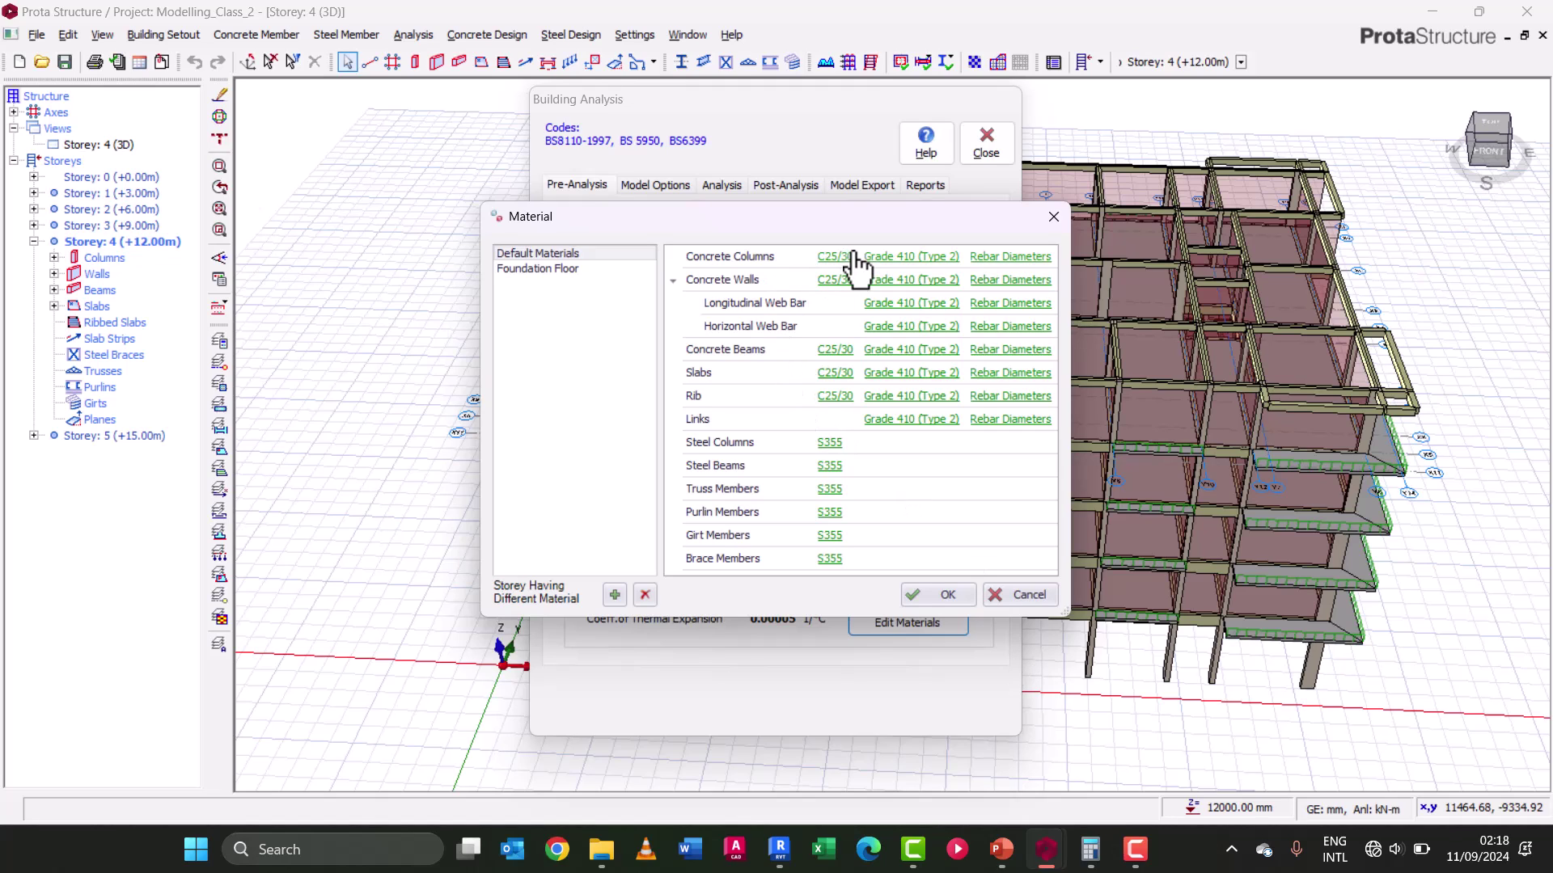
# - Restrict the concrete column rebar diameters to Y16, Y20 and Y25
pyautogui.click(1020, 258)
pyautogui.click(579, 607)
pyautogui.click(579, 607)
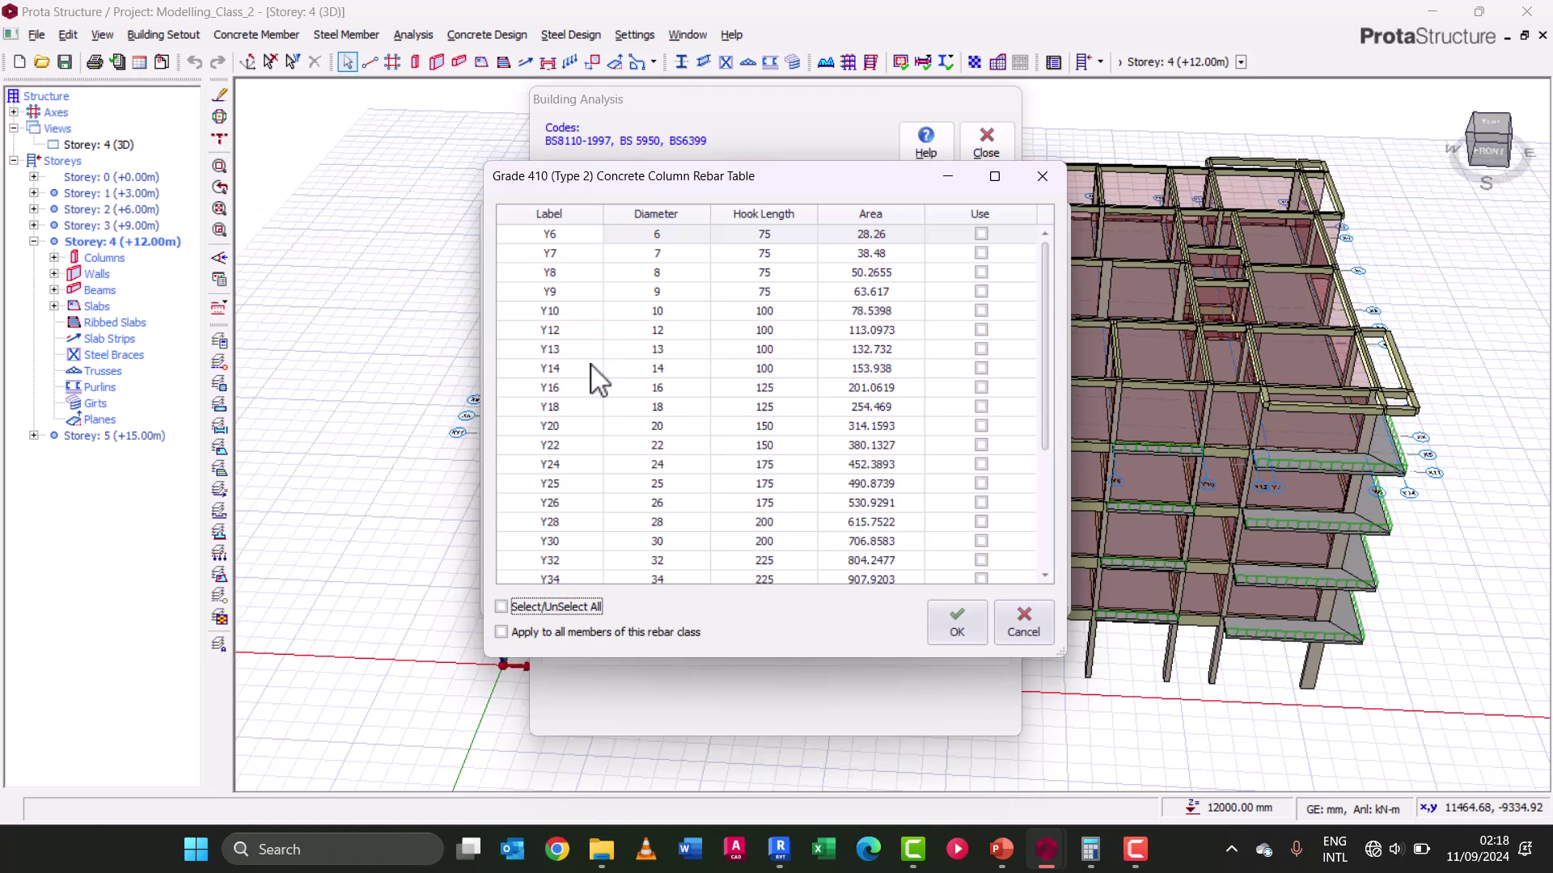
pyautogui.click(981, 388)
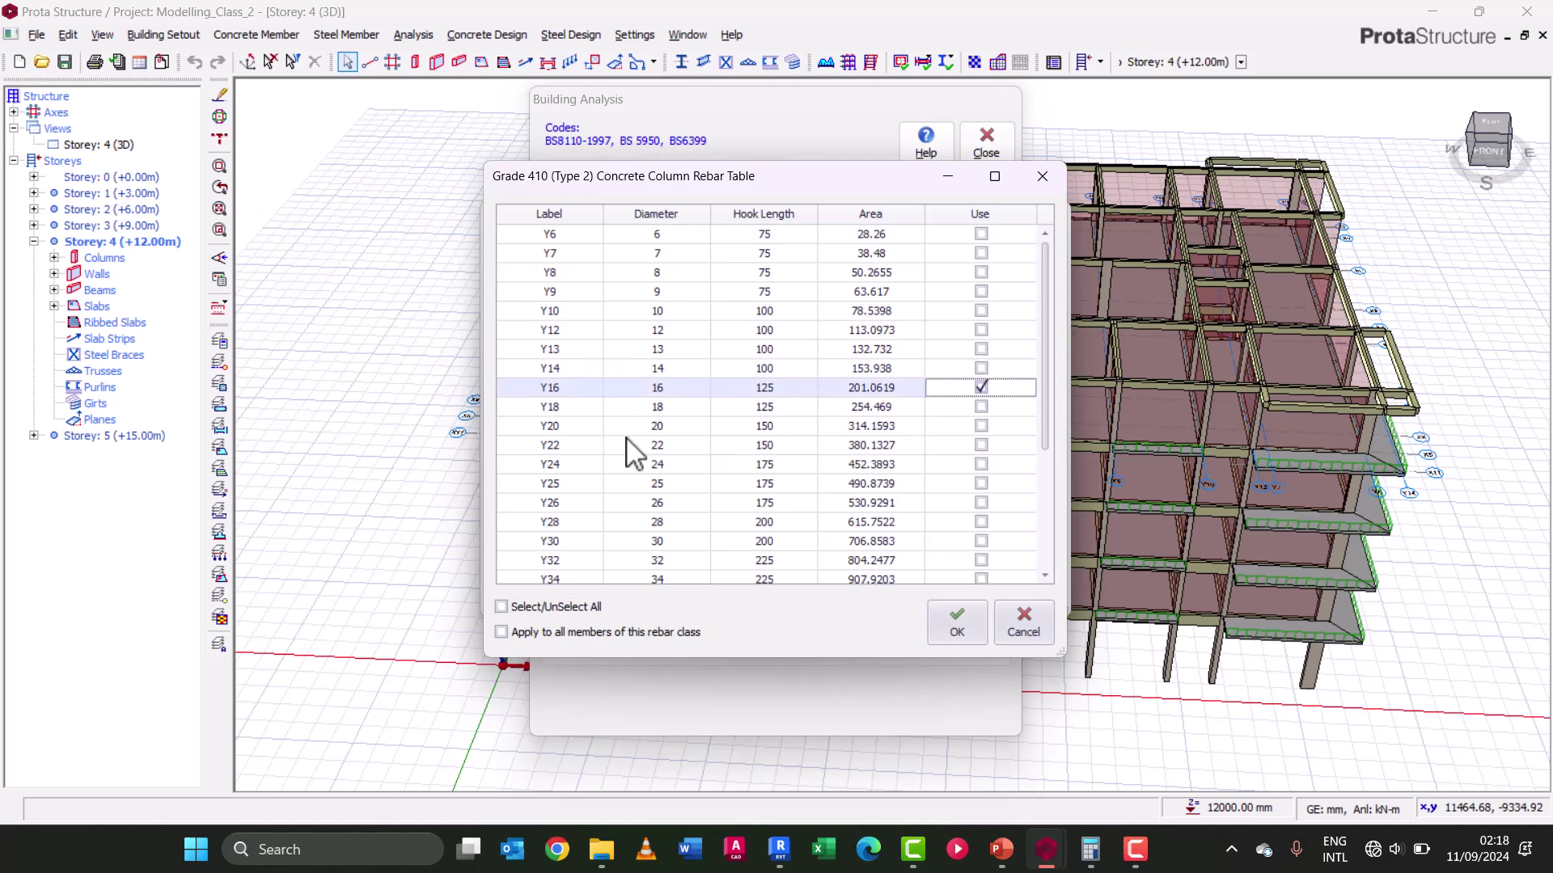
pyautogui.click(982, 426)
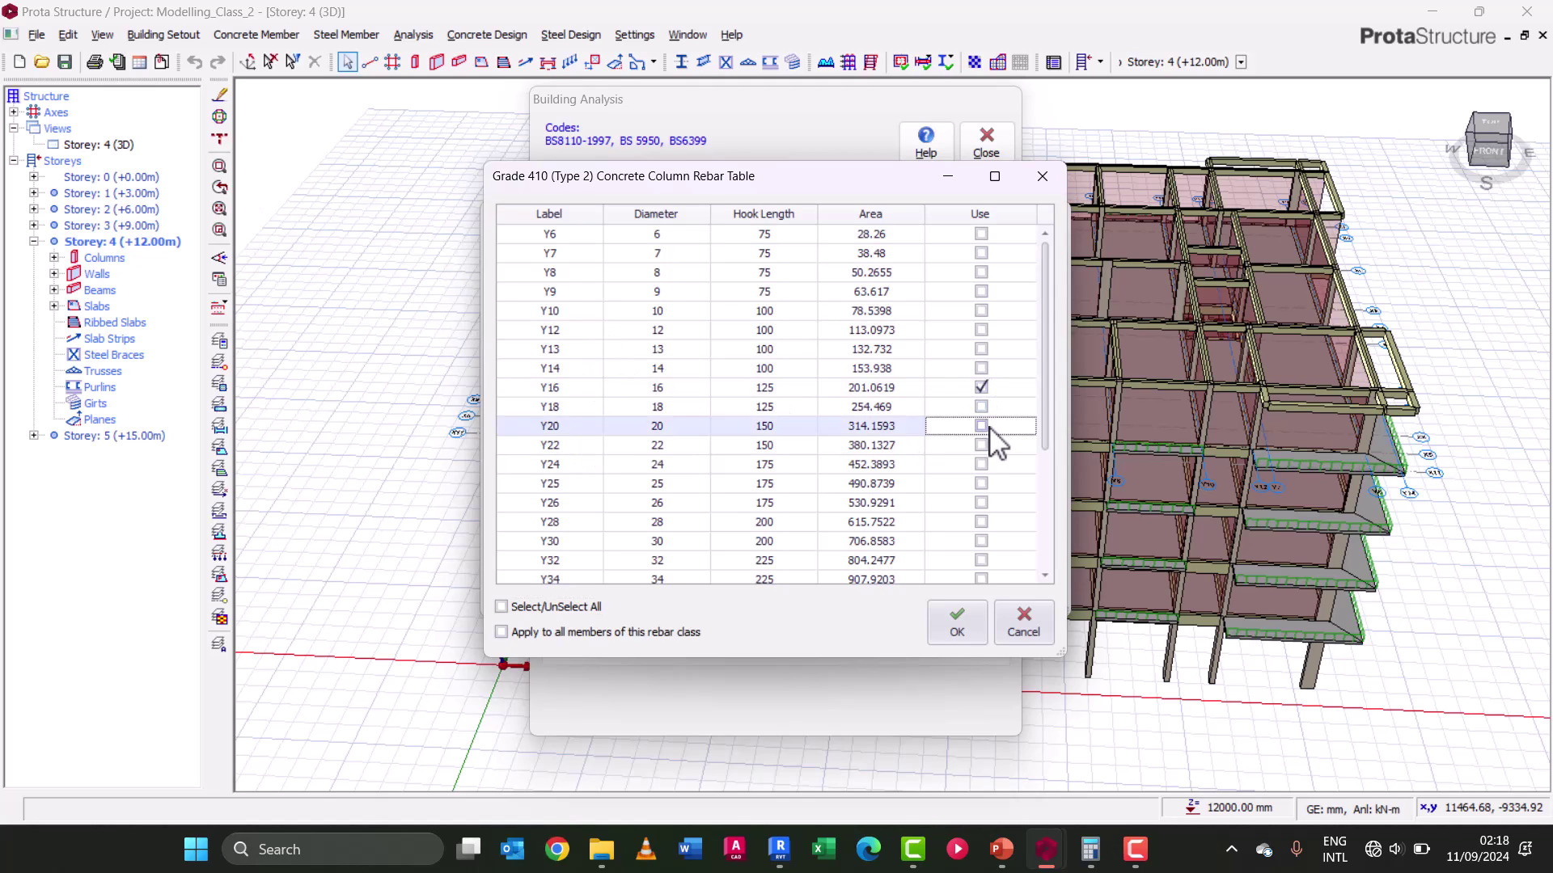
pyautogui.click(982, 483)
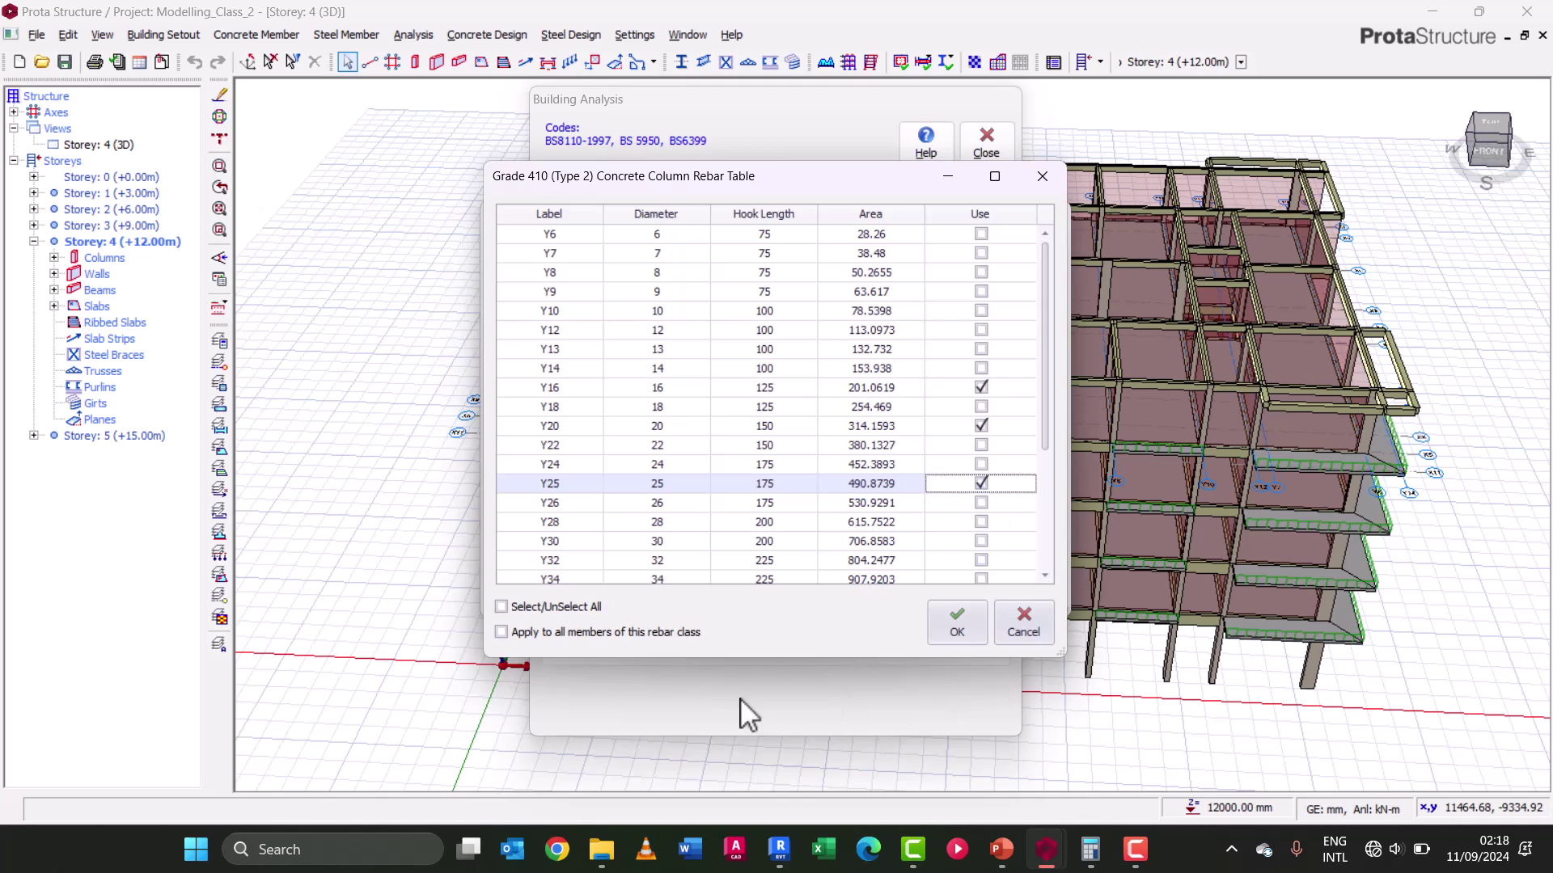
pyautogui.click(971, 626)
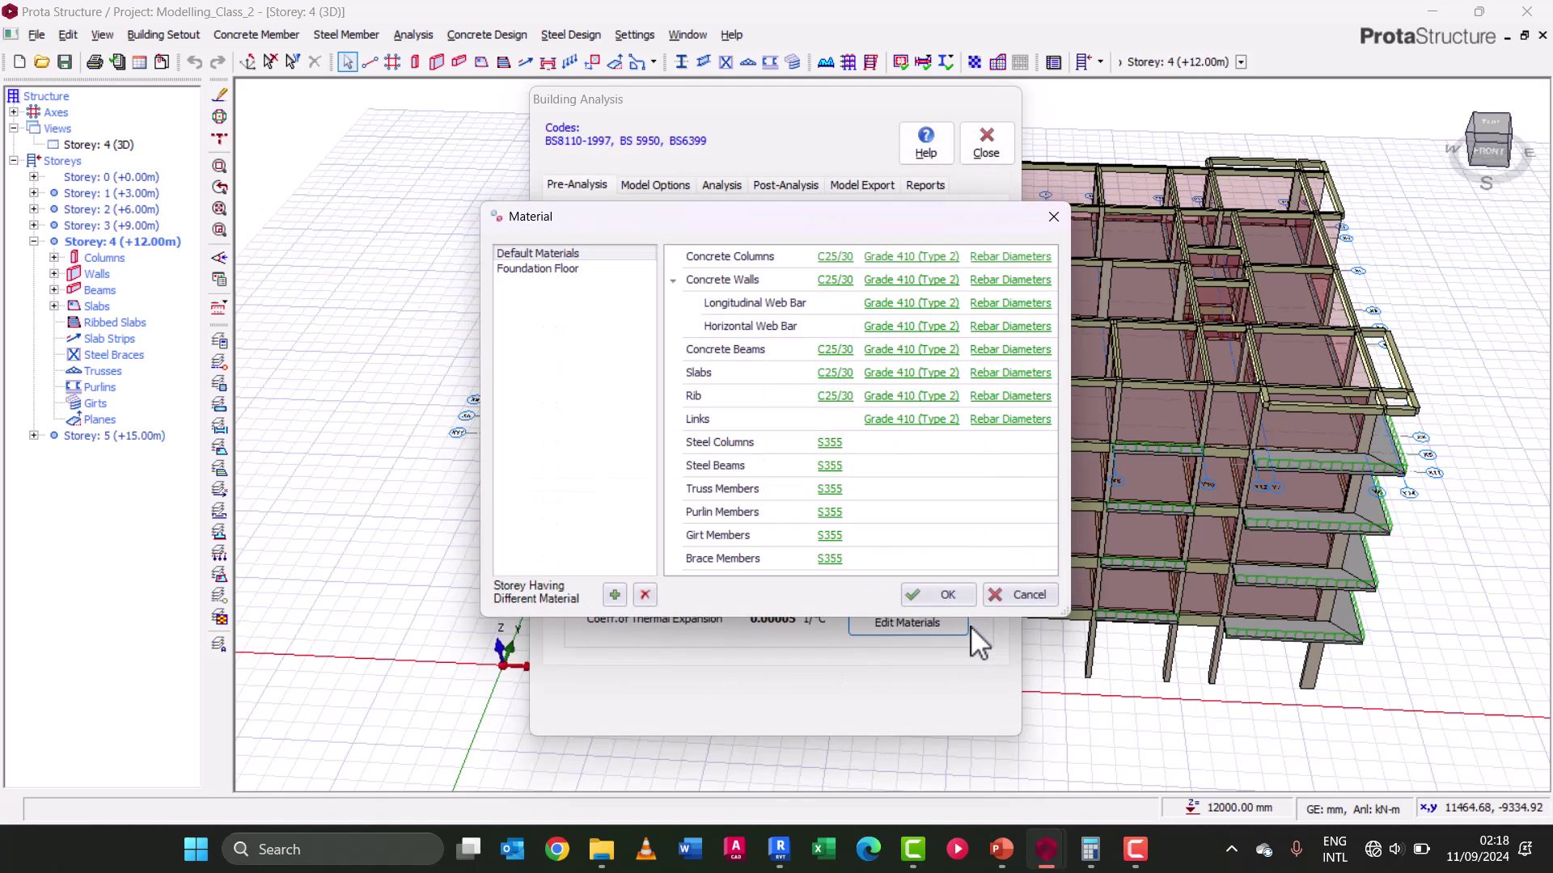
# - Restrict the concrete wall rebar diameters to Y16 only
pyautogui.click(1017, 306)
pyautogui.click(545, 608)
pyautogui.click(546, 608)
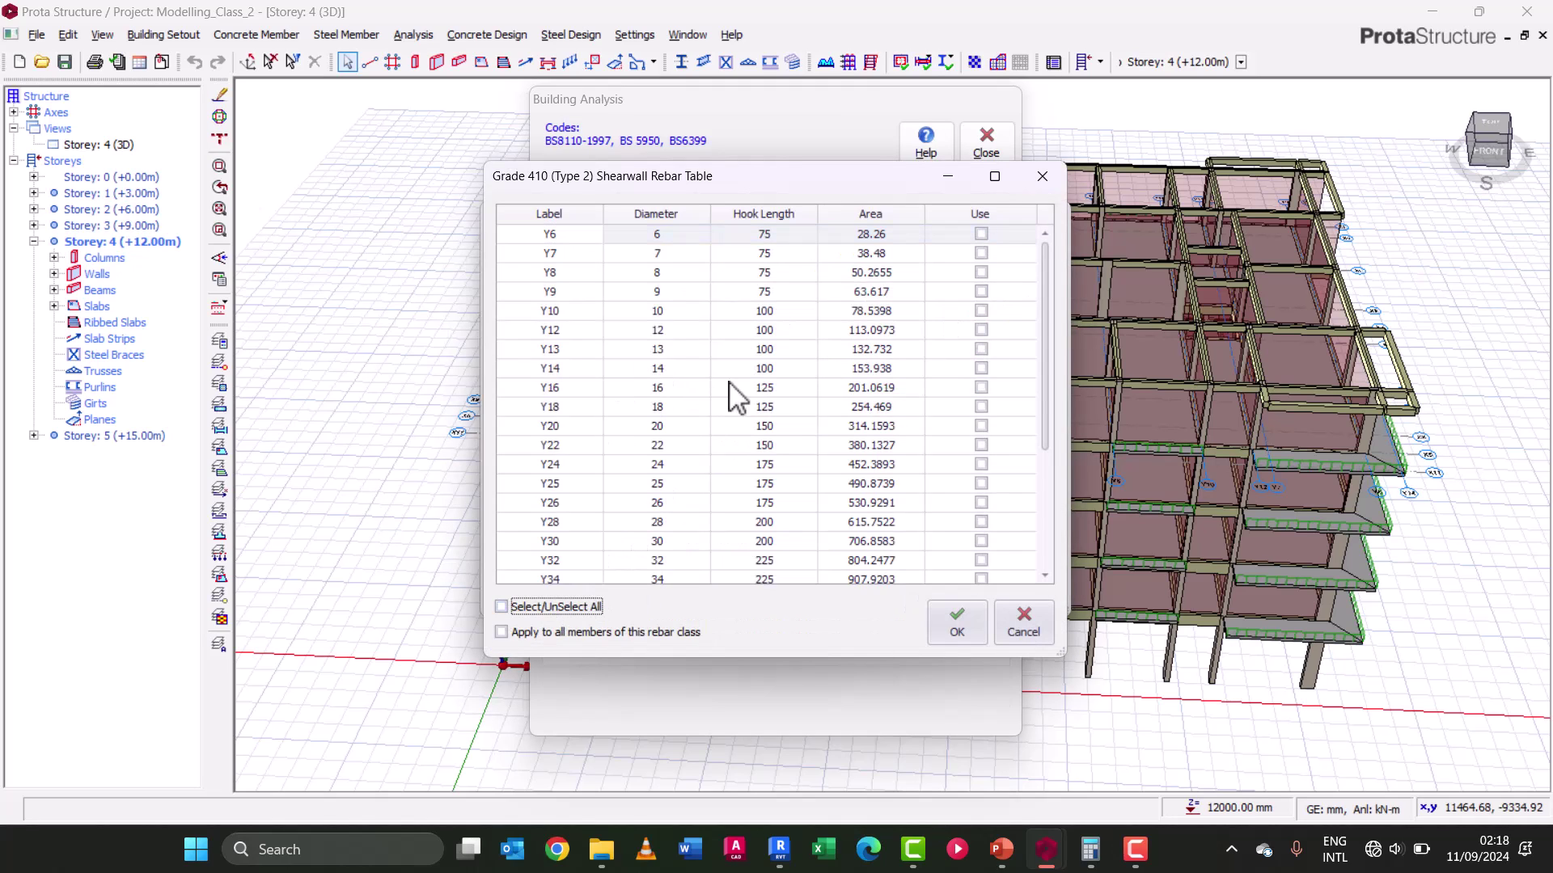
pyautogui.click(978, 388)
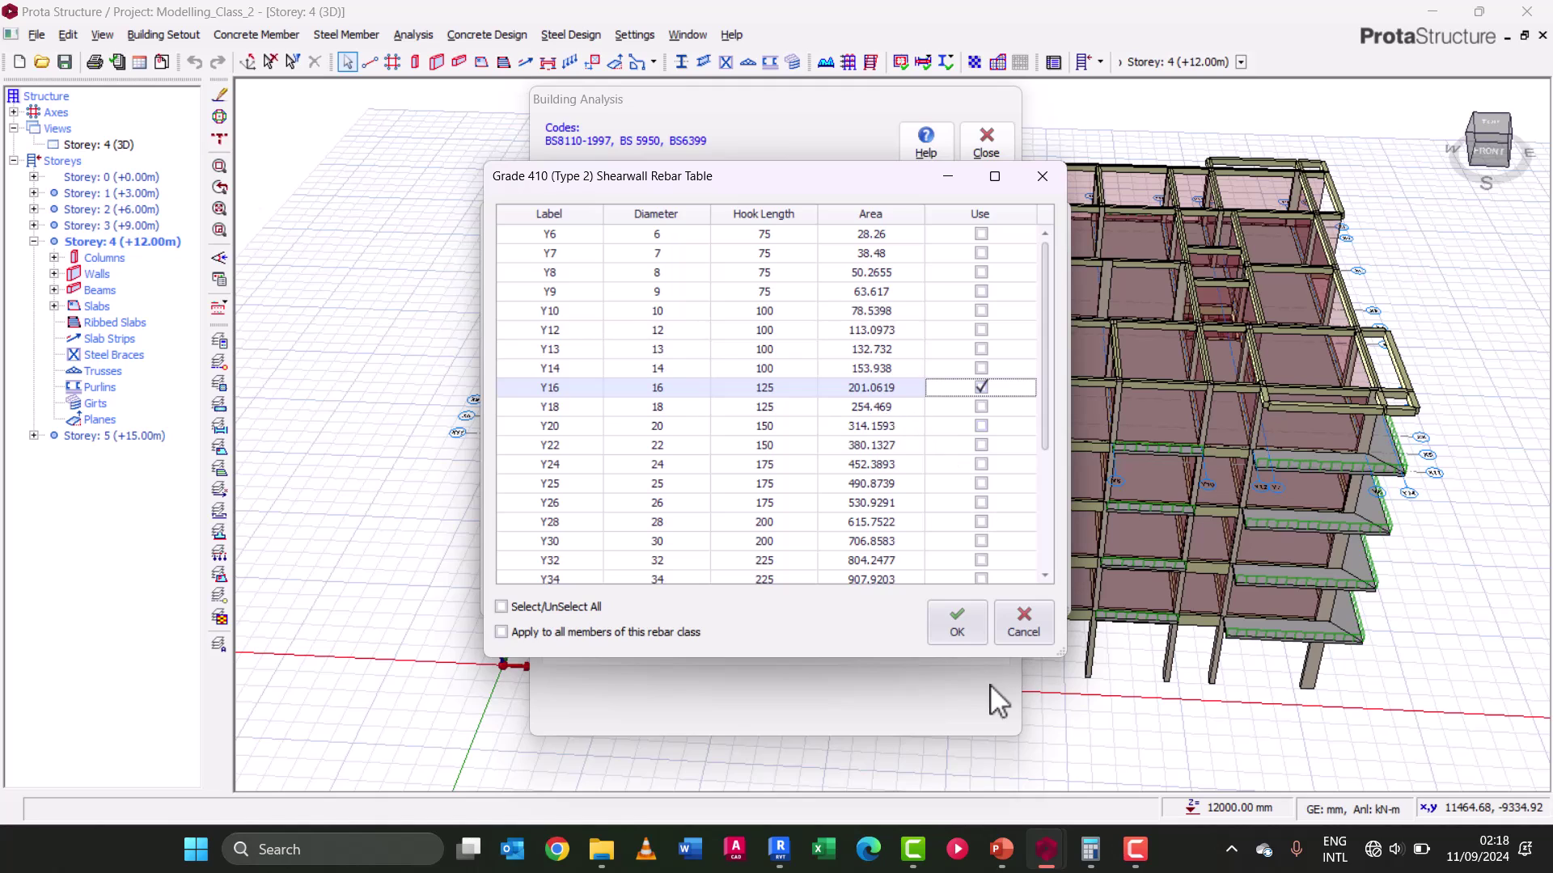
pyautogui.click(955, 623)
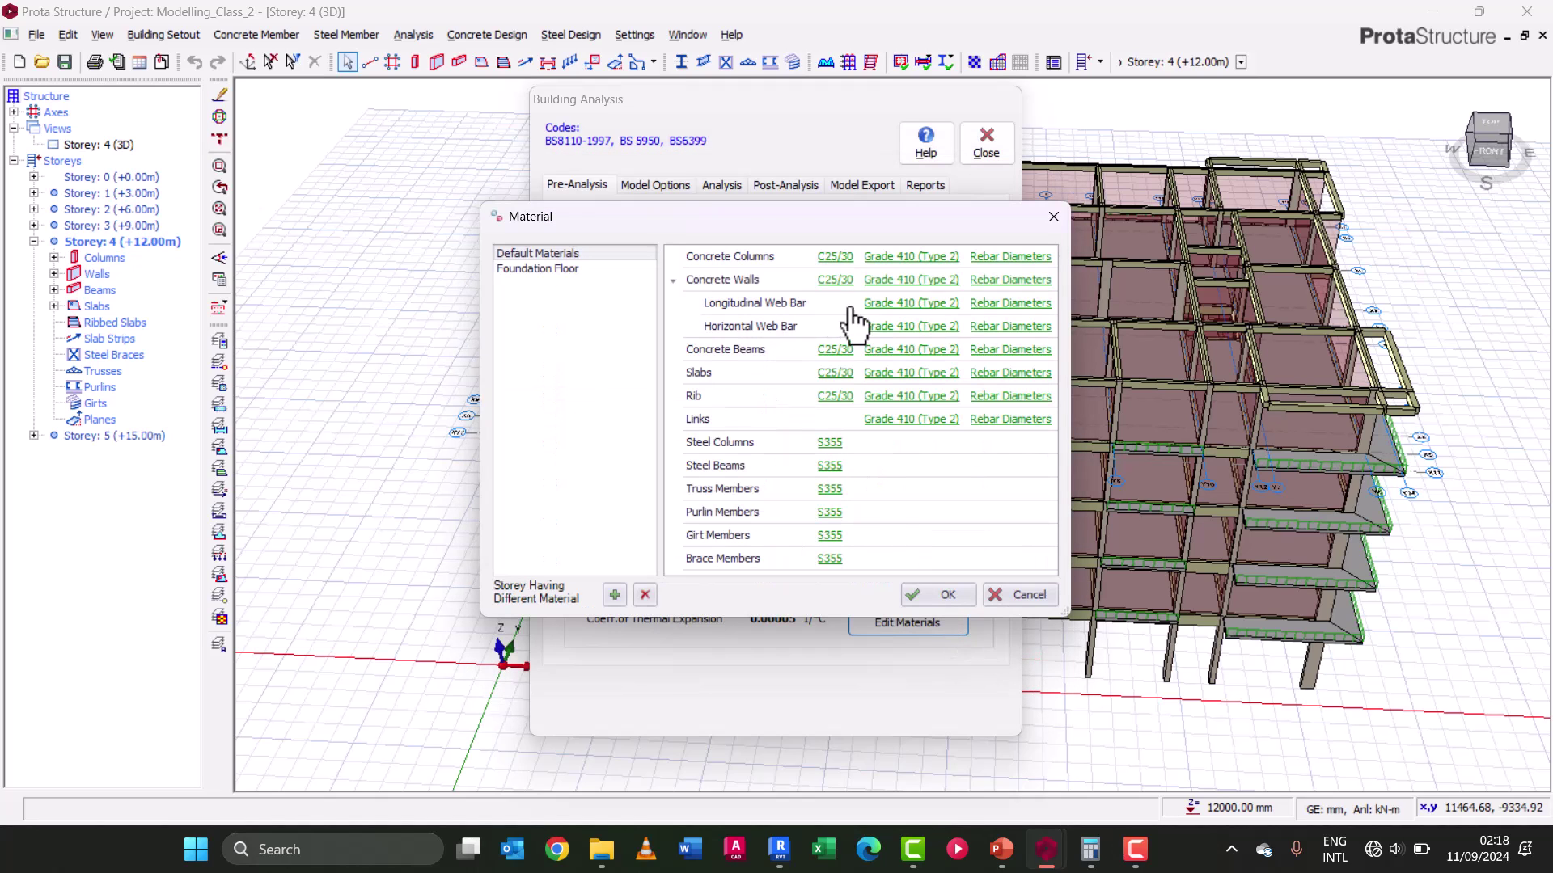
# - Restrict the walls' longitudinal web reinforcement to Y12 bars only
pyautogui.click(1010, 304)
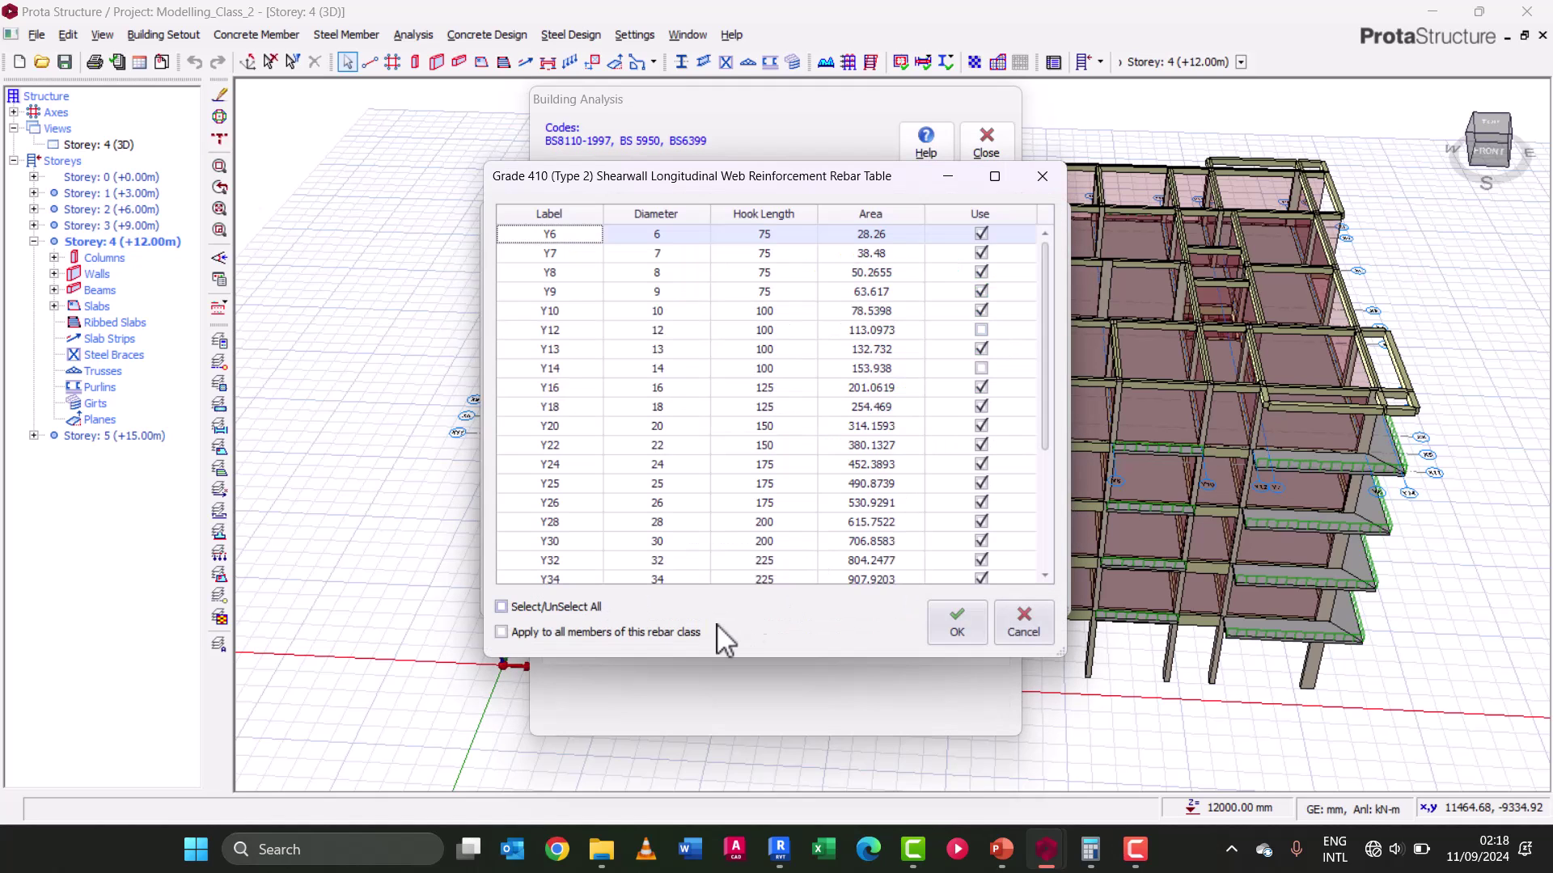
pyautogui.click(600, 610)
pyautogui.click(602, 608)
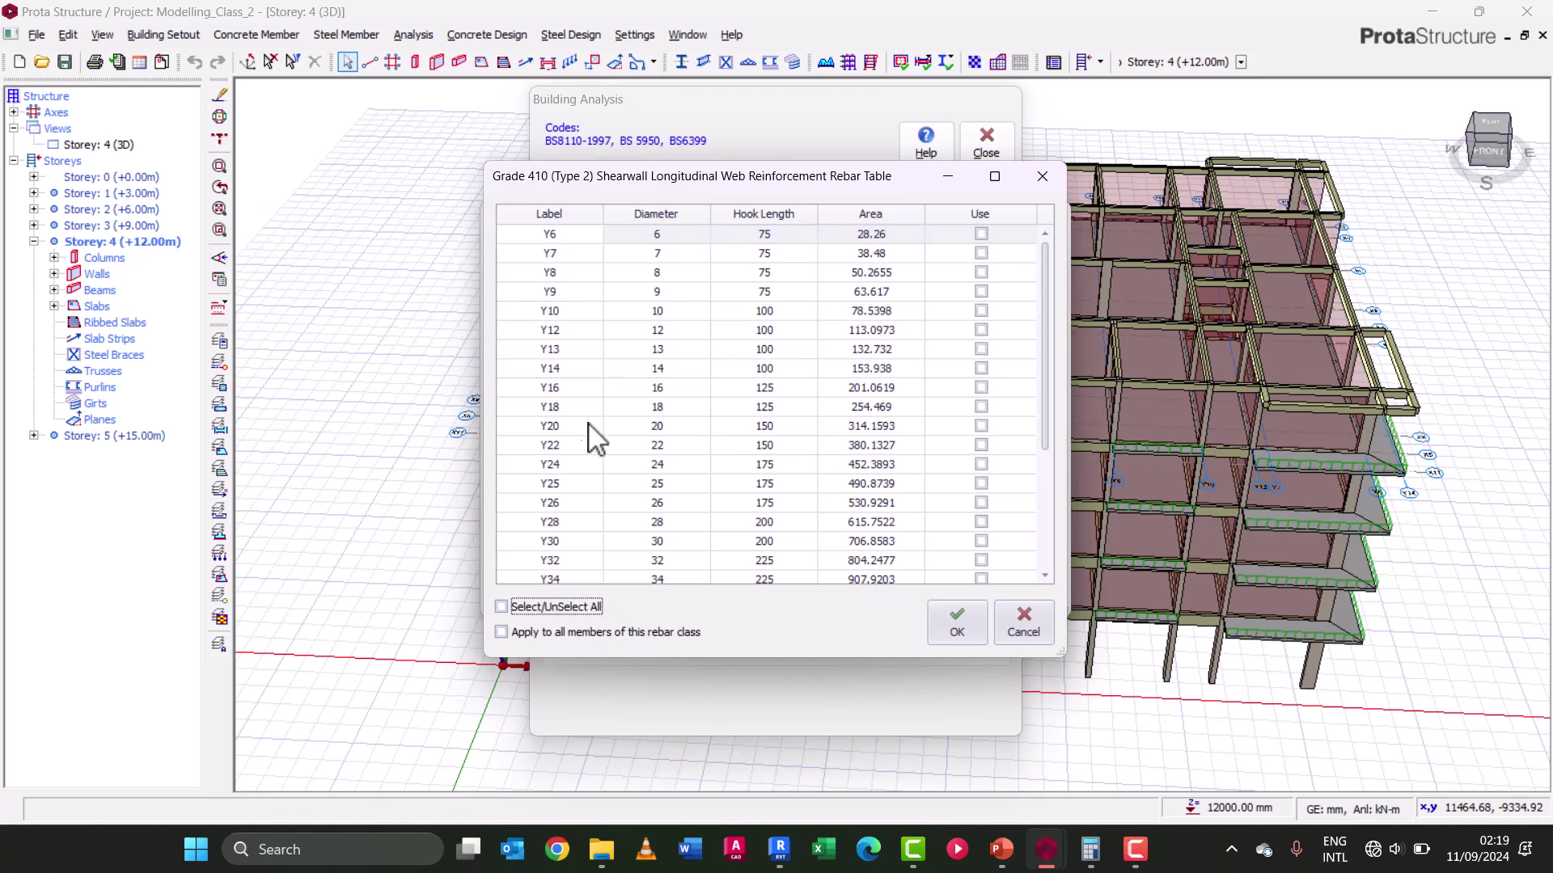
pyautogui.click(981, 330)
pyautogui.click(958, 625)
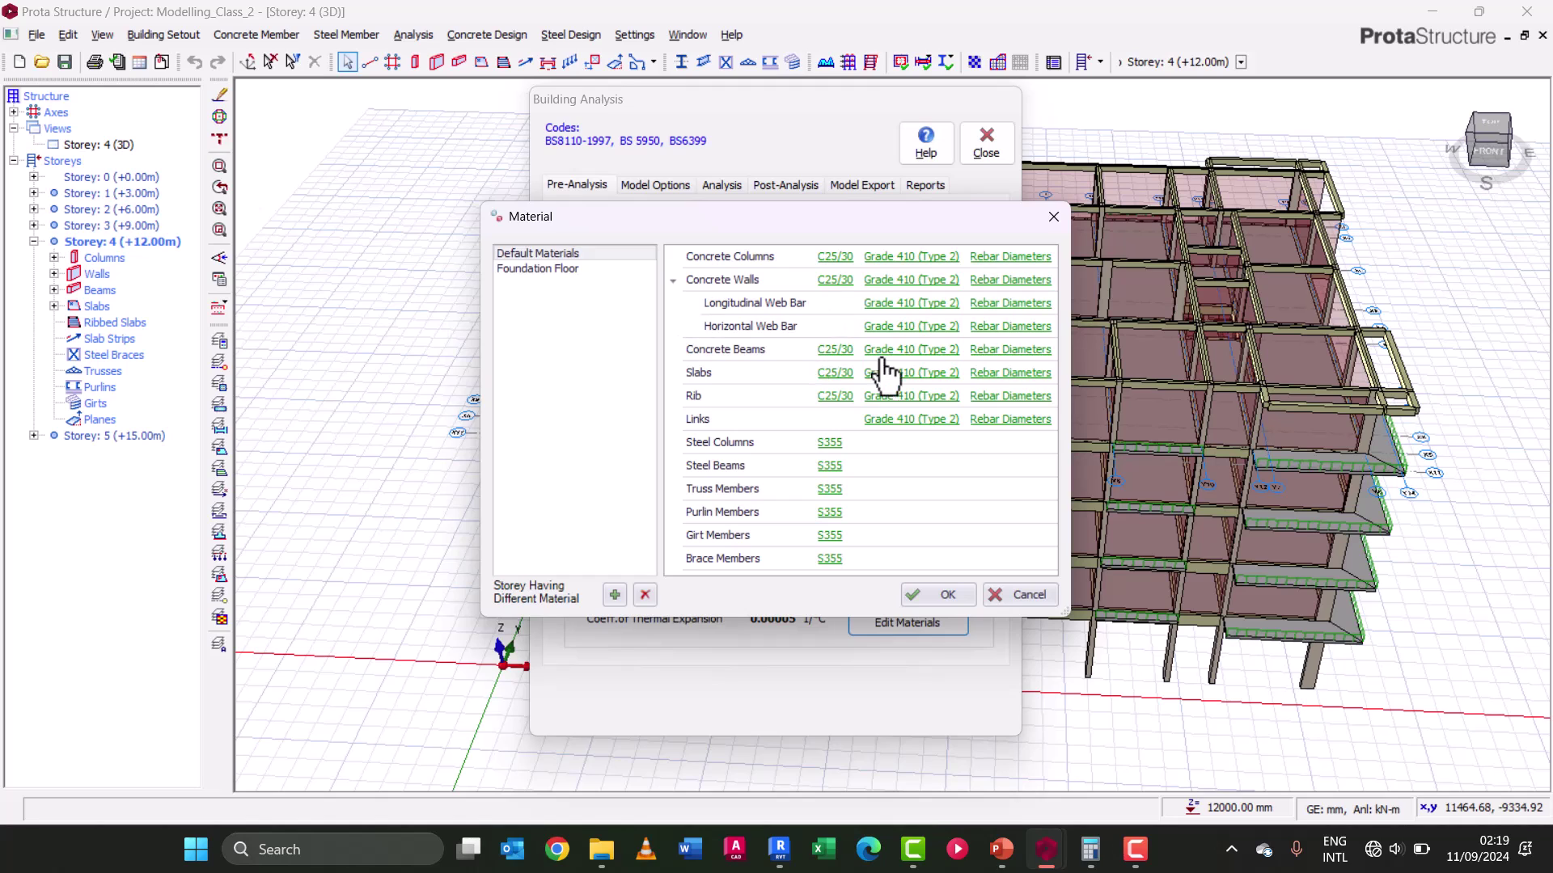
# - Restrict the walls' horizontal web reinforcement to Y12 bars only
pyautogui.click(1011, 327)
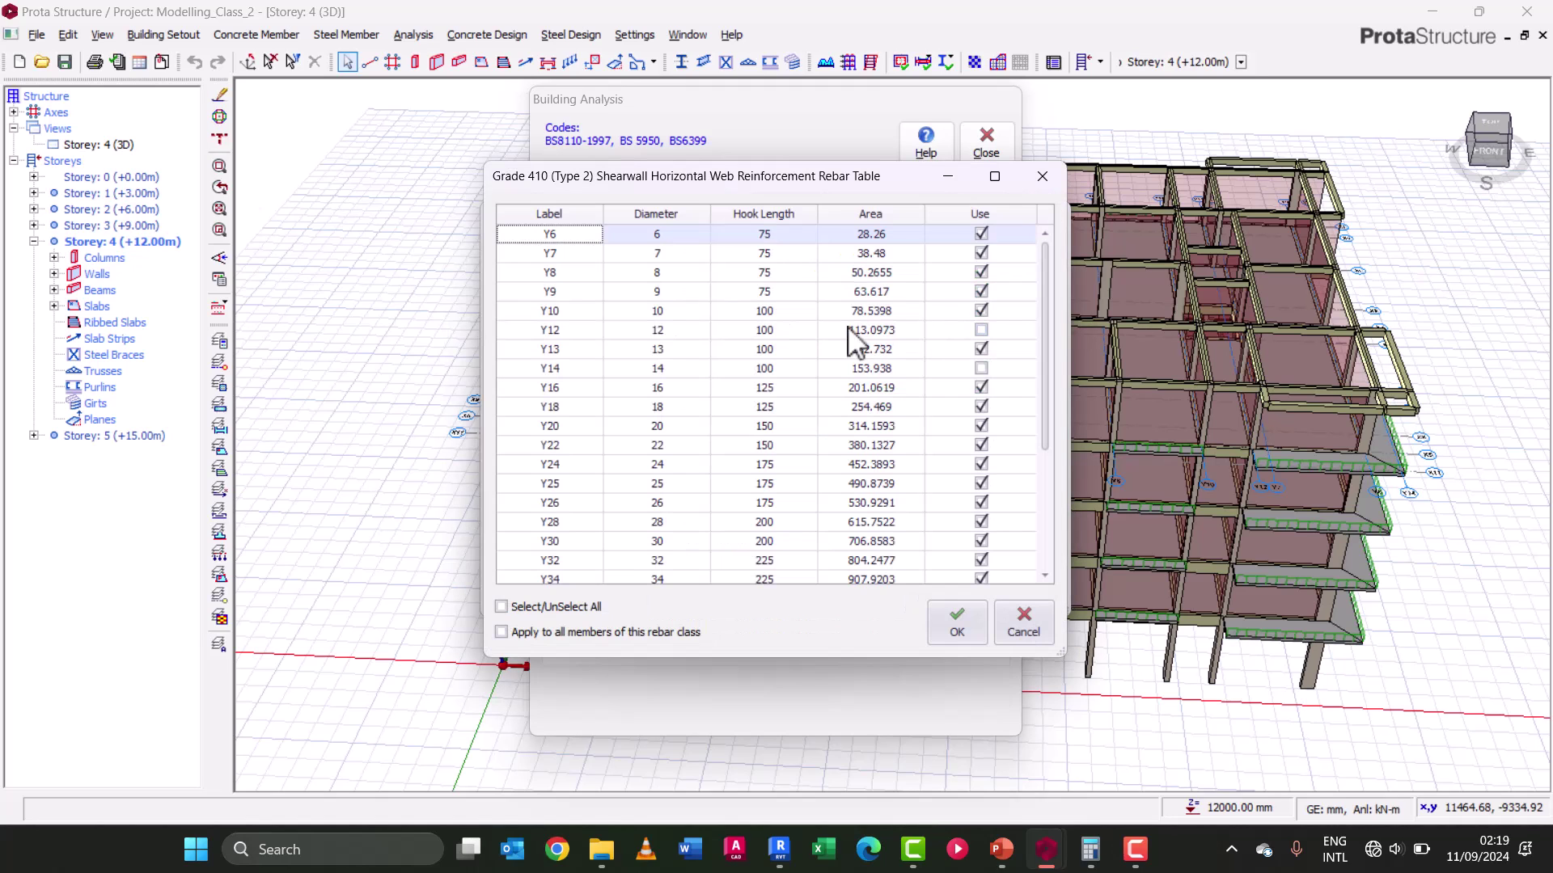
pyautogui.click(570, 607)
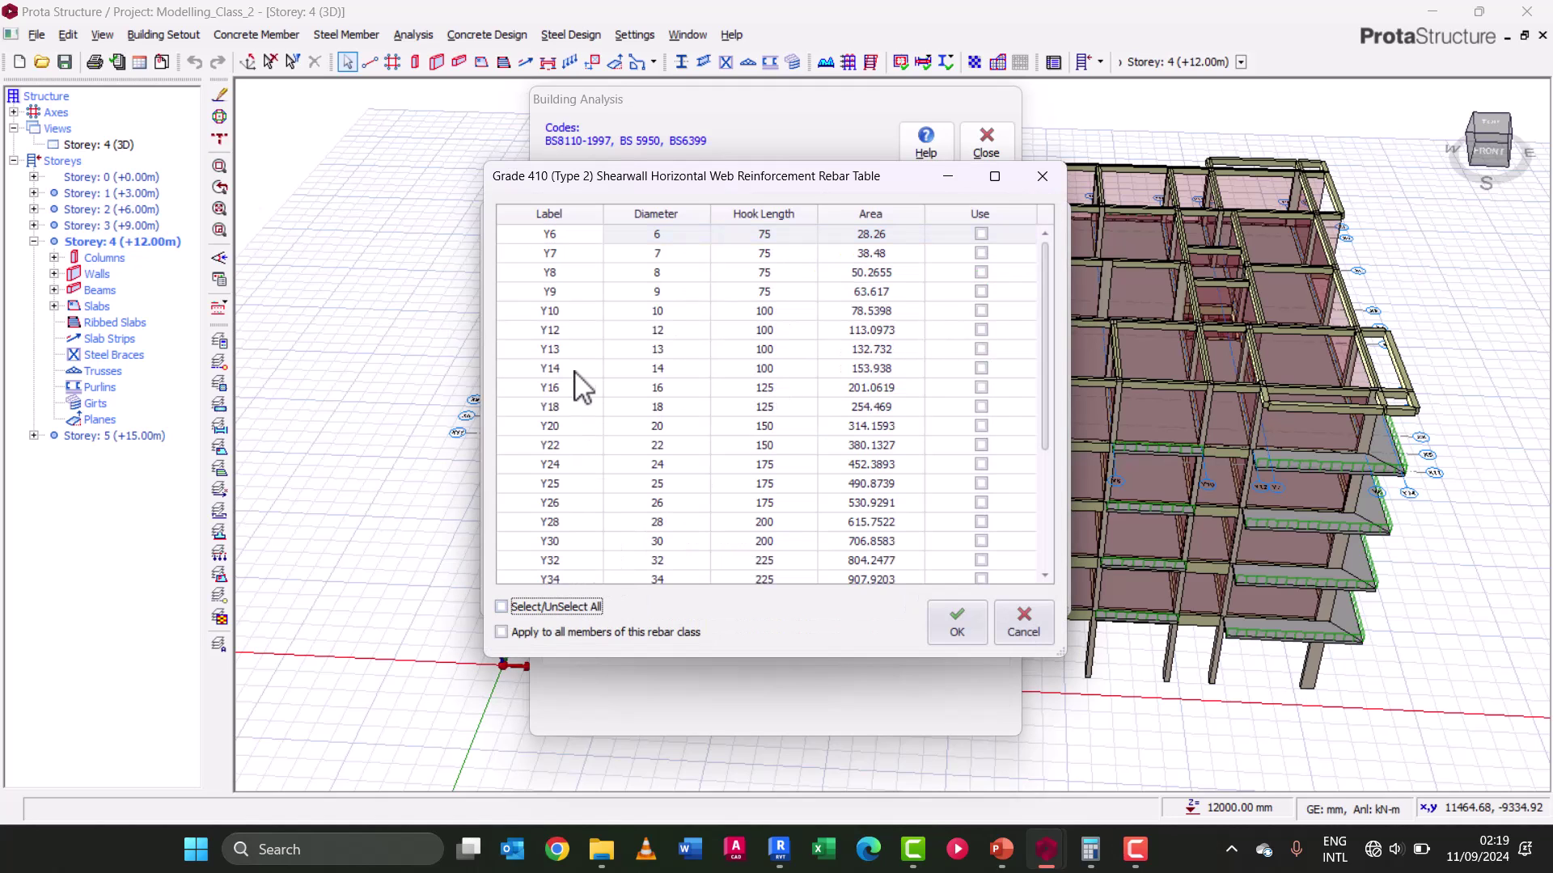
pyautogui.click(981, 330)
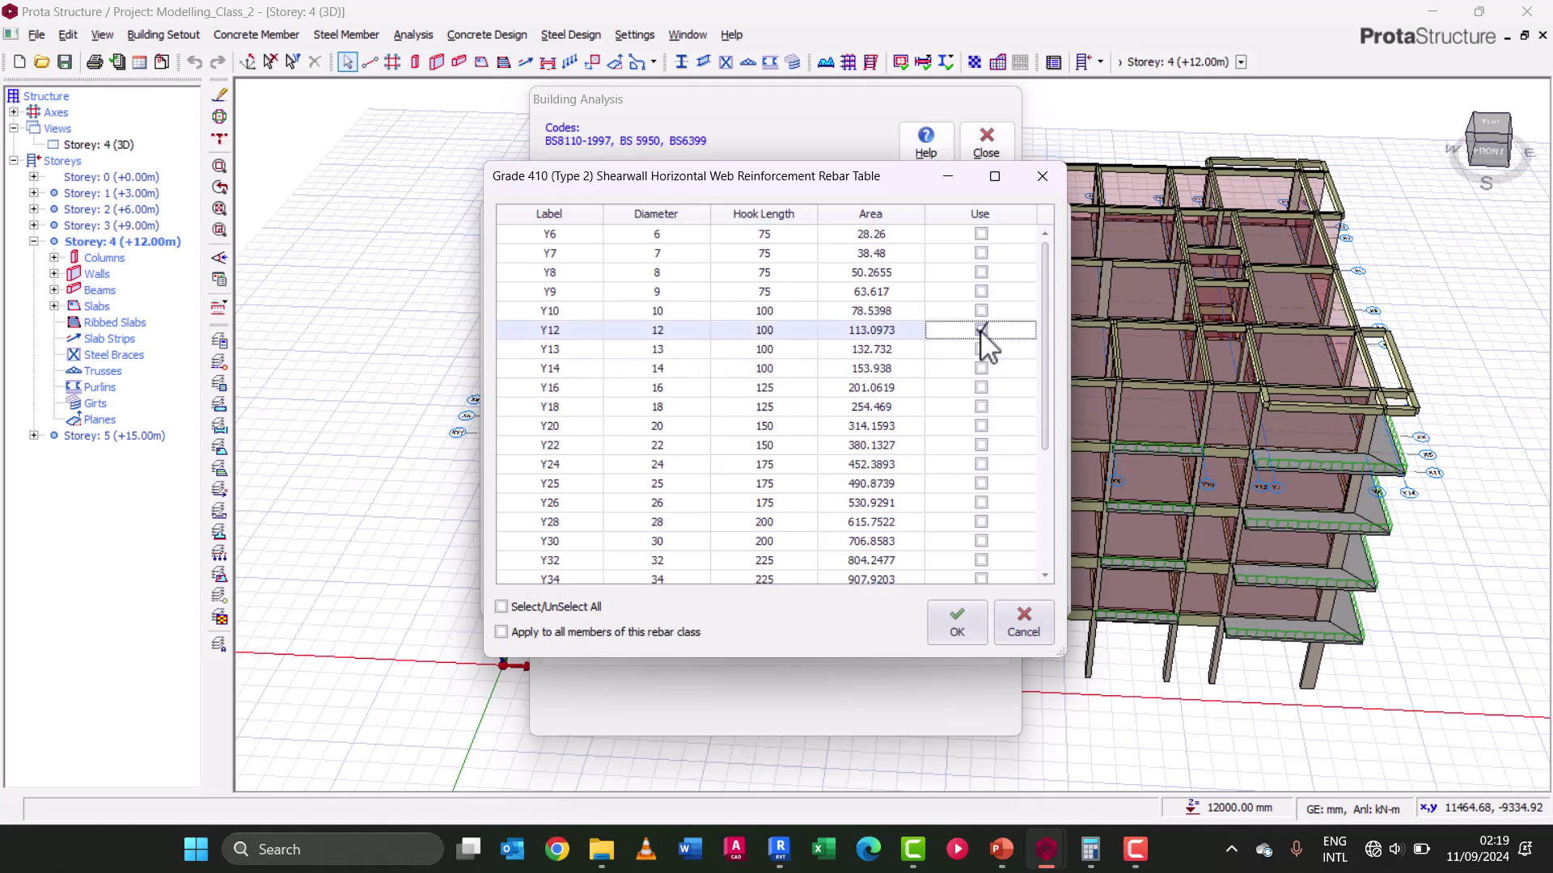
pyautogui.click(954, 630)
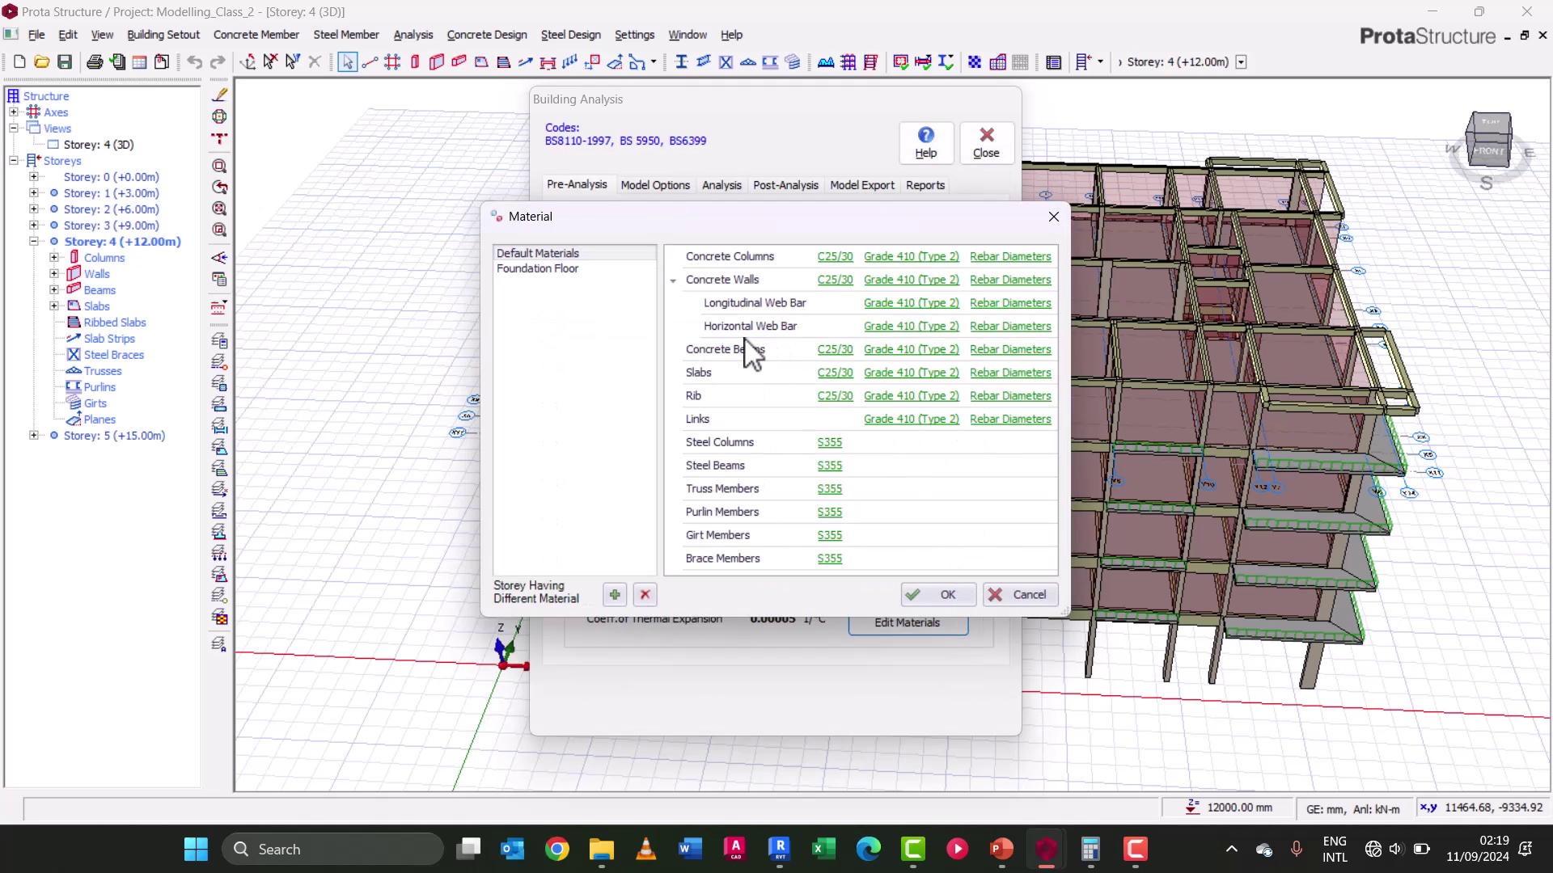
# - Restrict the concrete beam rebar diameters to Y16, Y20 and Y25
pyautogui.click(1024, 353)
pyautogui.click(599, 603)
pyautogui.click(600, 604)
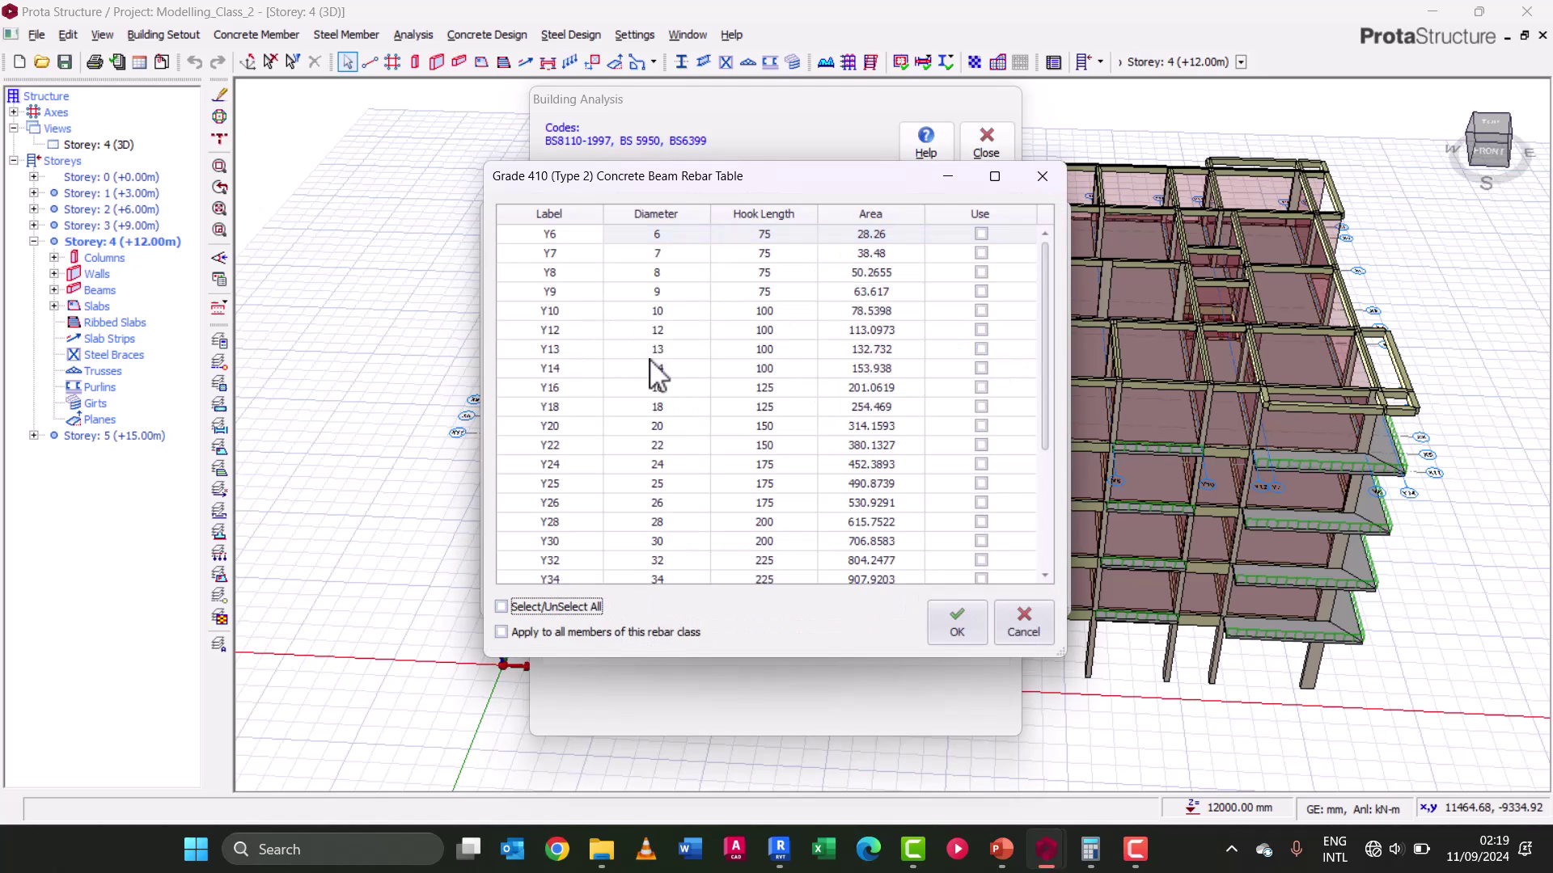
pyautogui.click(981, 388)
pyautogui.click(981, 426)
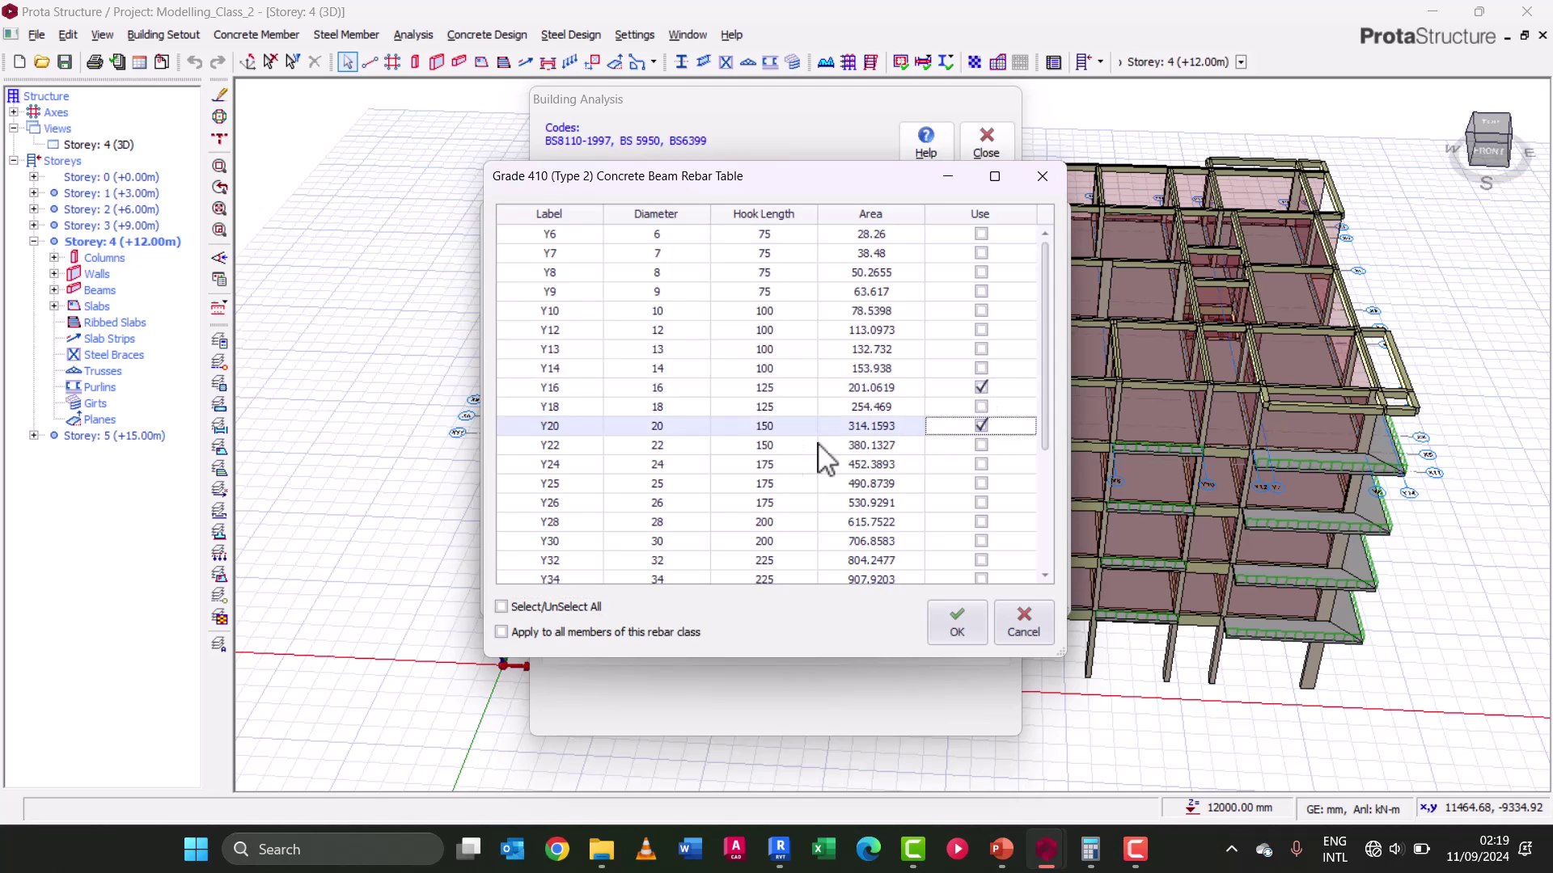
pyautogui.click(982, 484)
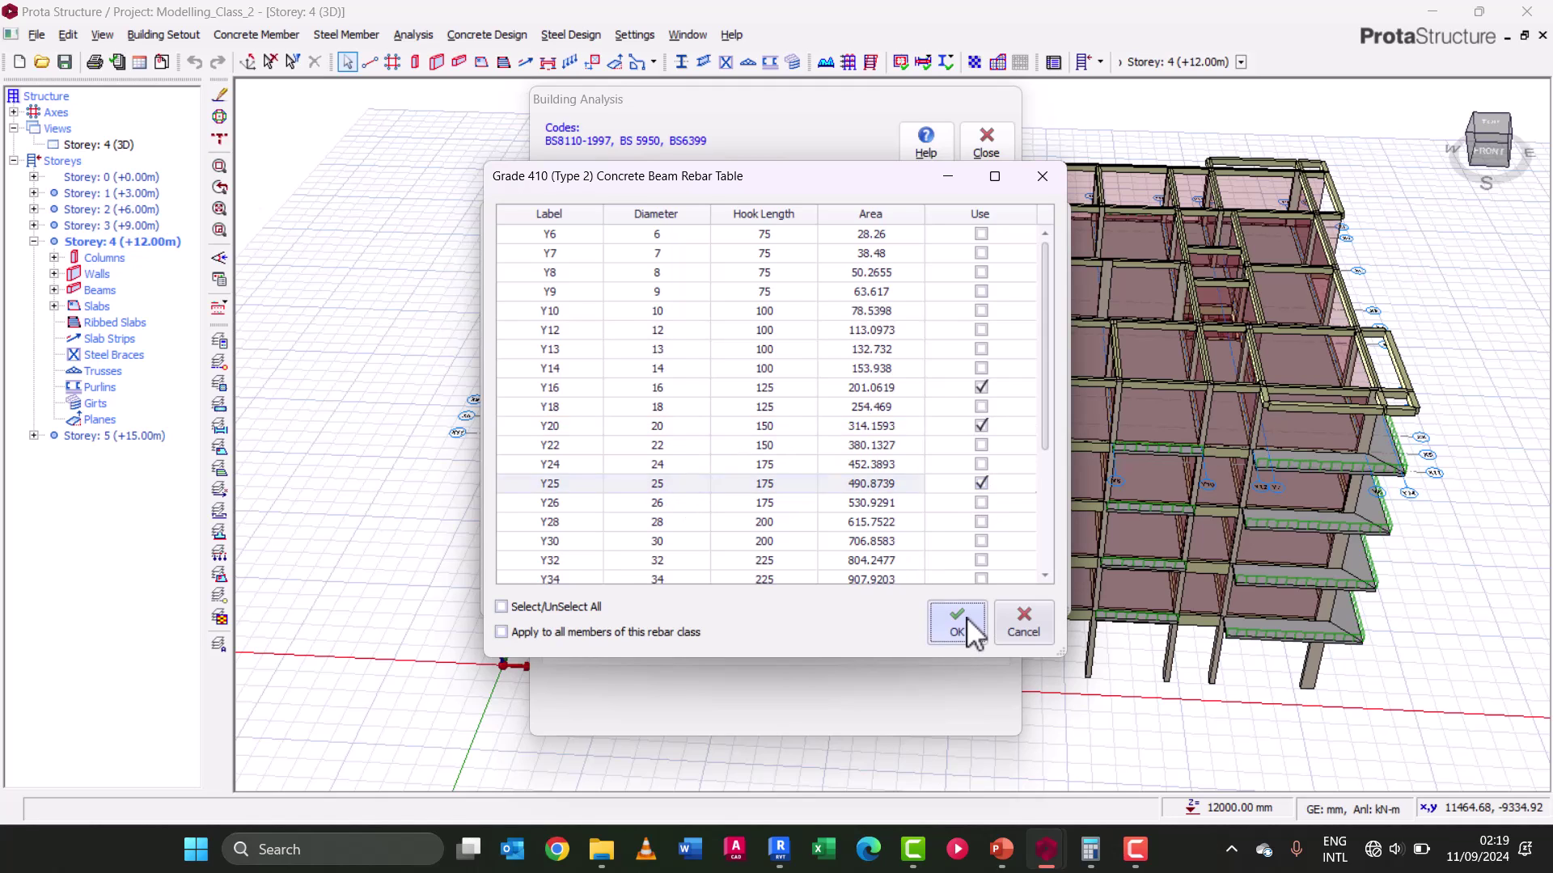
pyautogui.click(967, 618)
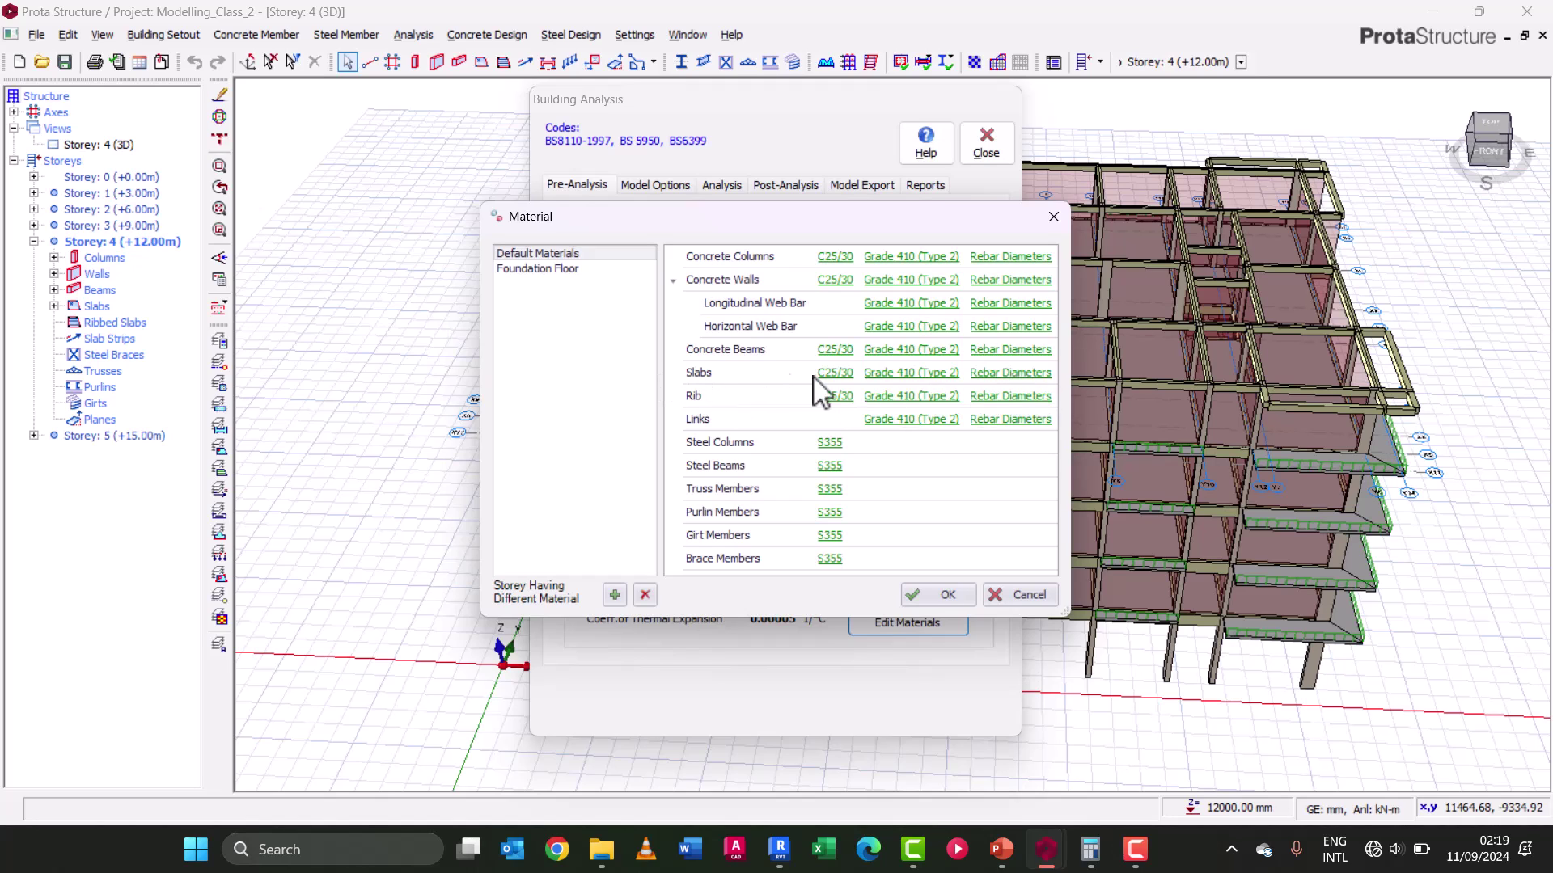
# - Restrict the concrete slab rebar diameters to Y12 only
pyautogui.click(1009, 373)
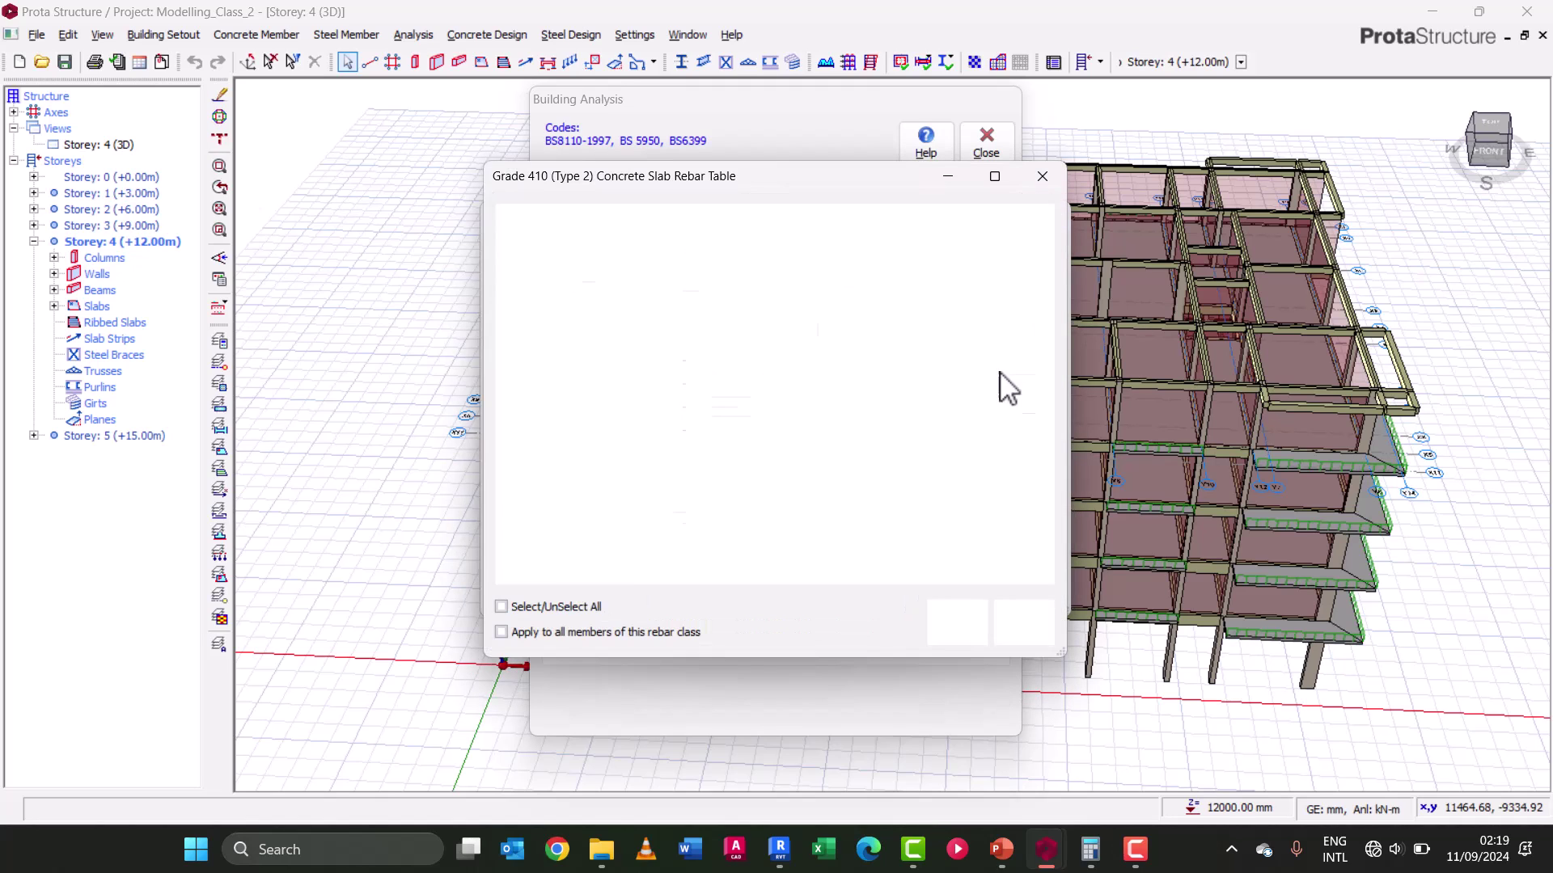
pyautogui.click(558, 608)
pyautogui.click(556, 608)
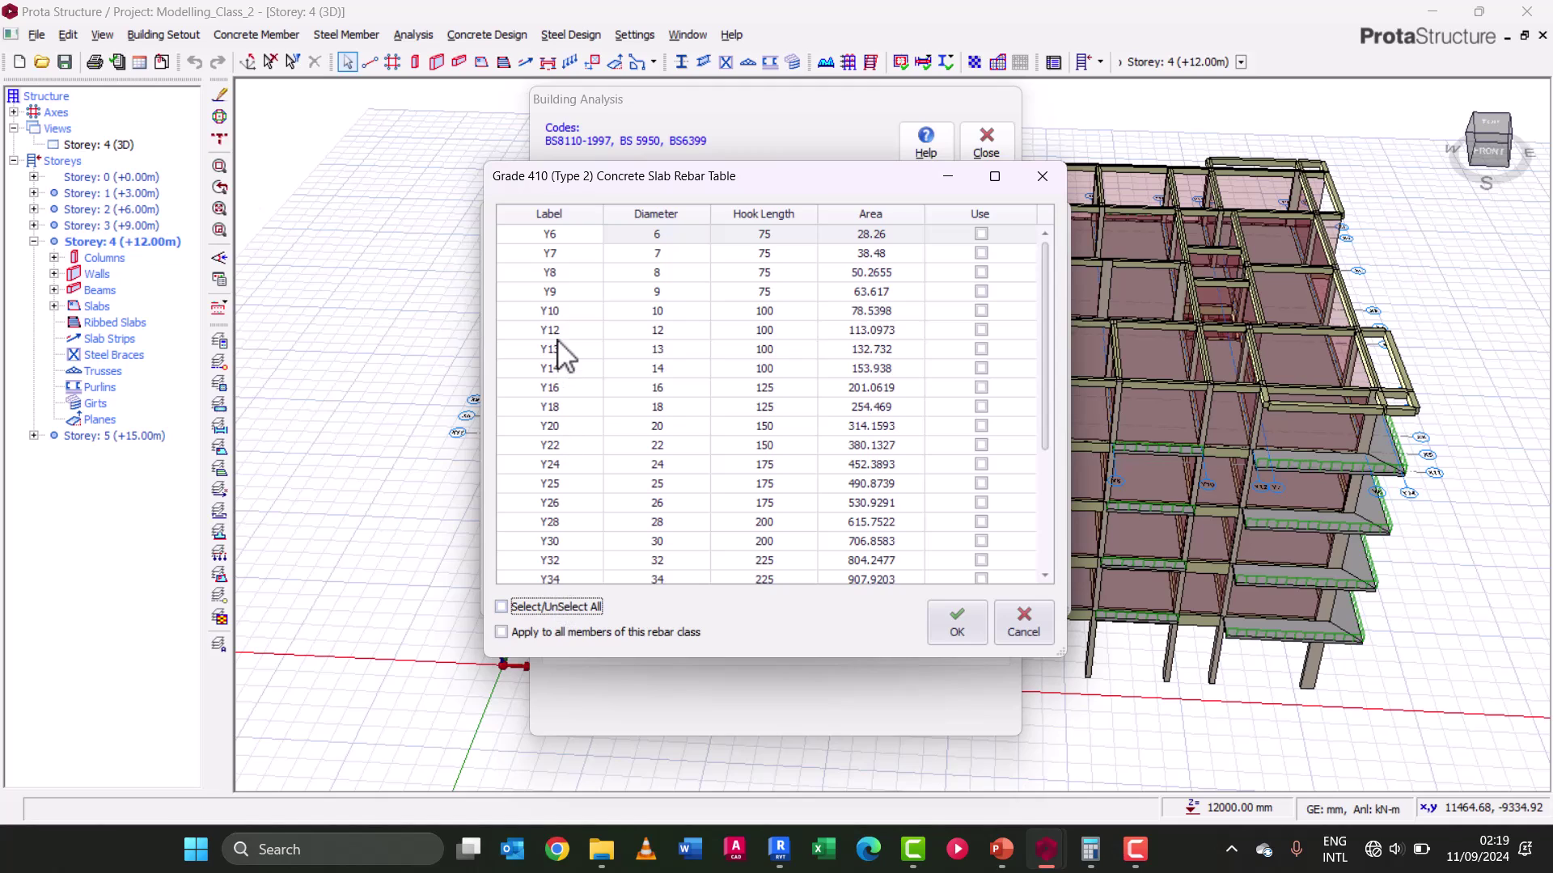
pyautogui.click(981, 330)
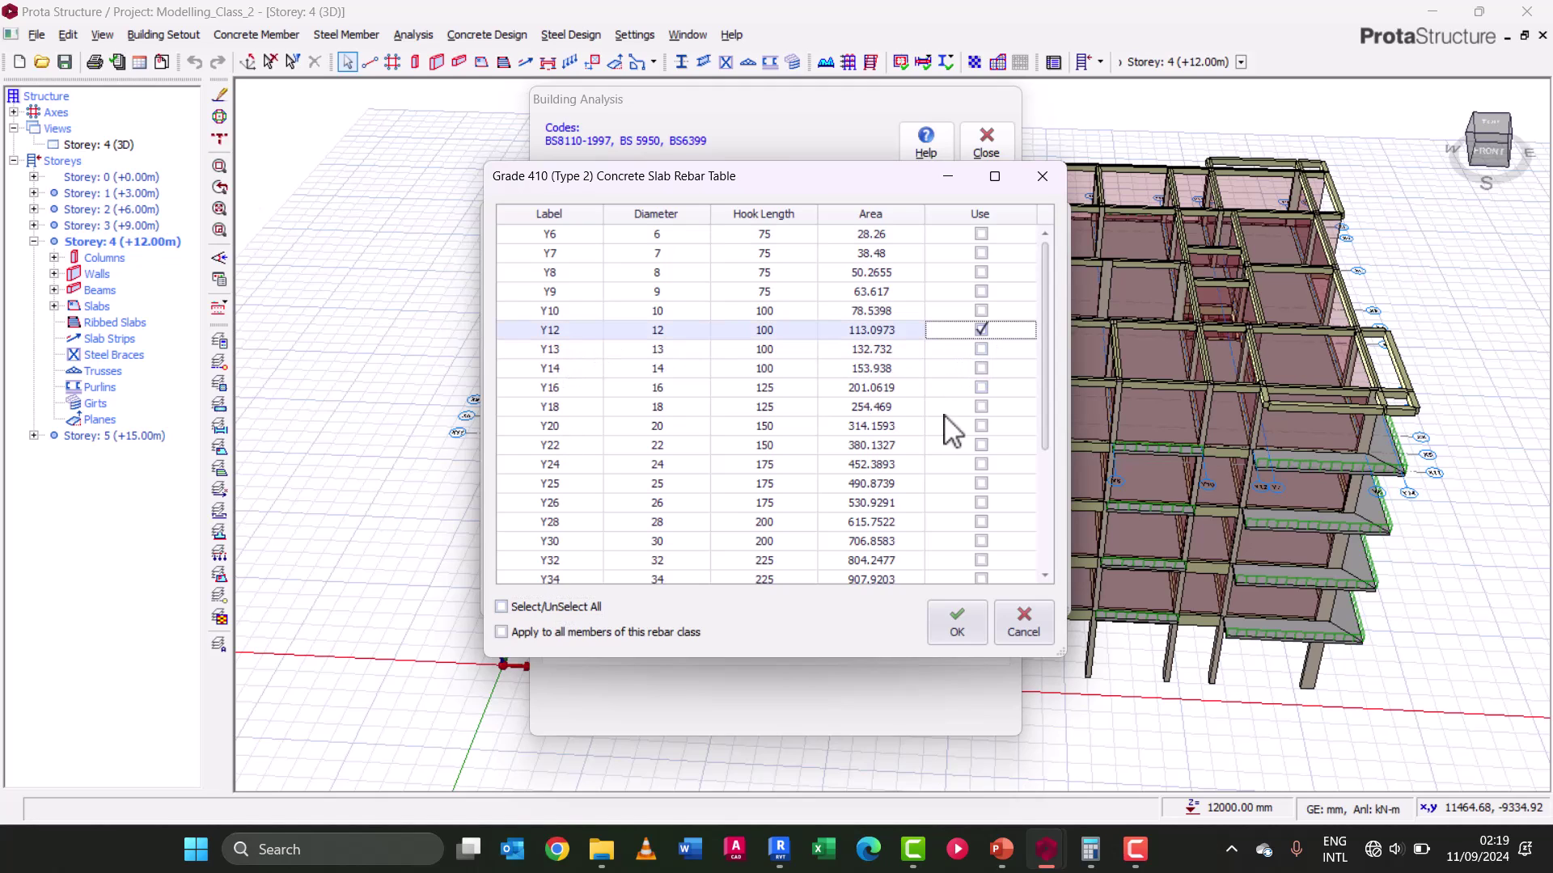
pyautogui.click(956, 621)
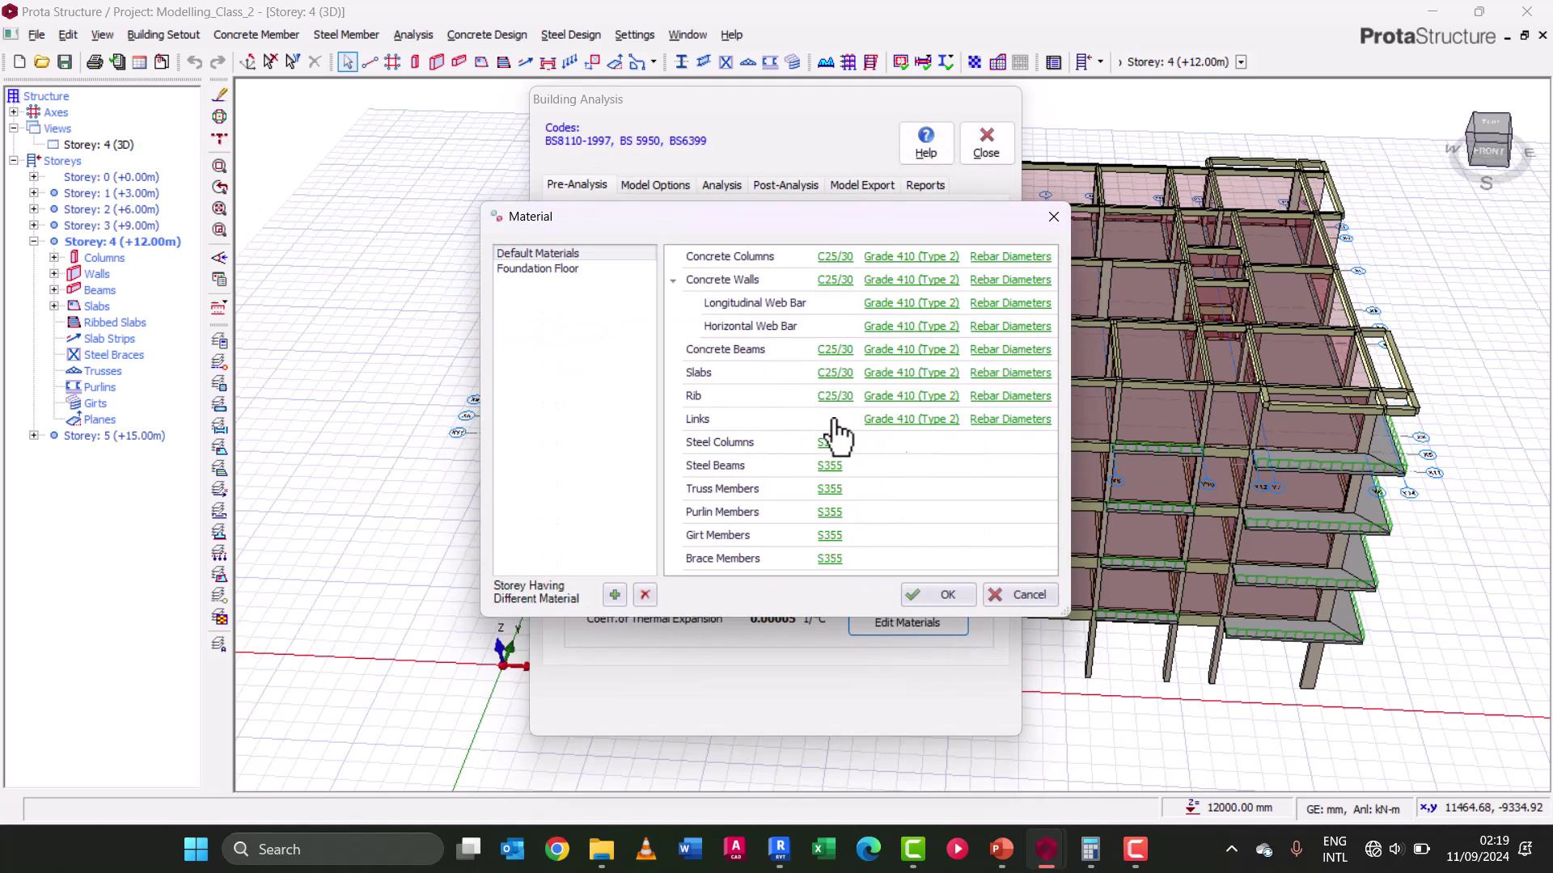
# - Restrict the link rebar diameters to Y10 only and accept the material settings
pyautogui.click(1028, 420)
pyautogui.click(566, 608)
pyautogui.click(568, 608)
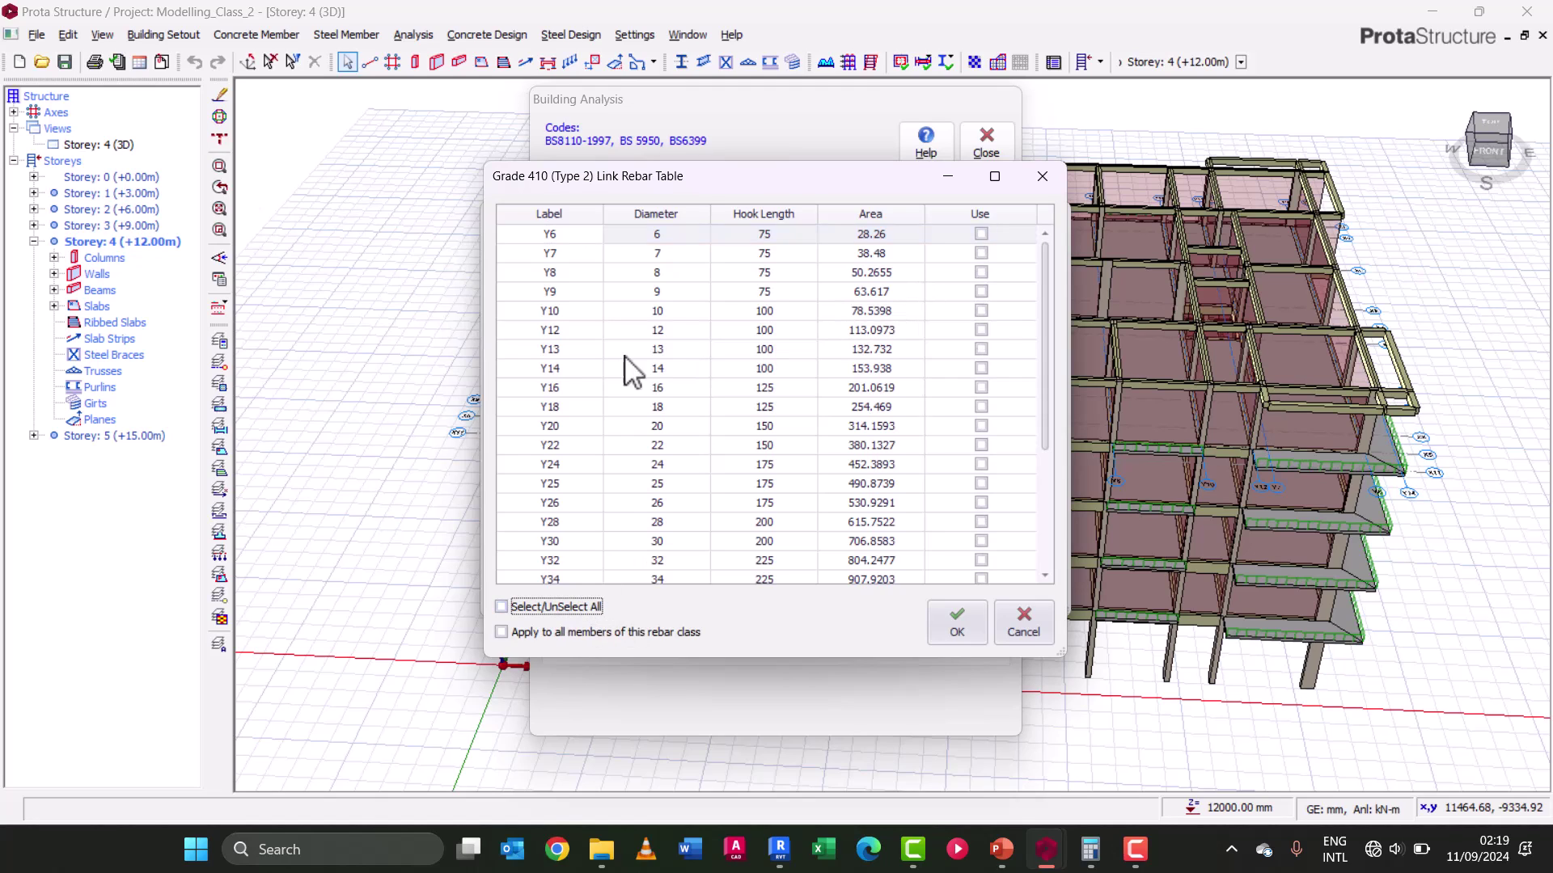
pyautogui.click(981, 311)
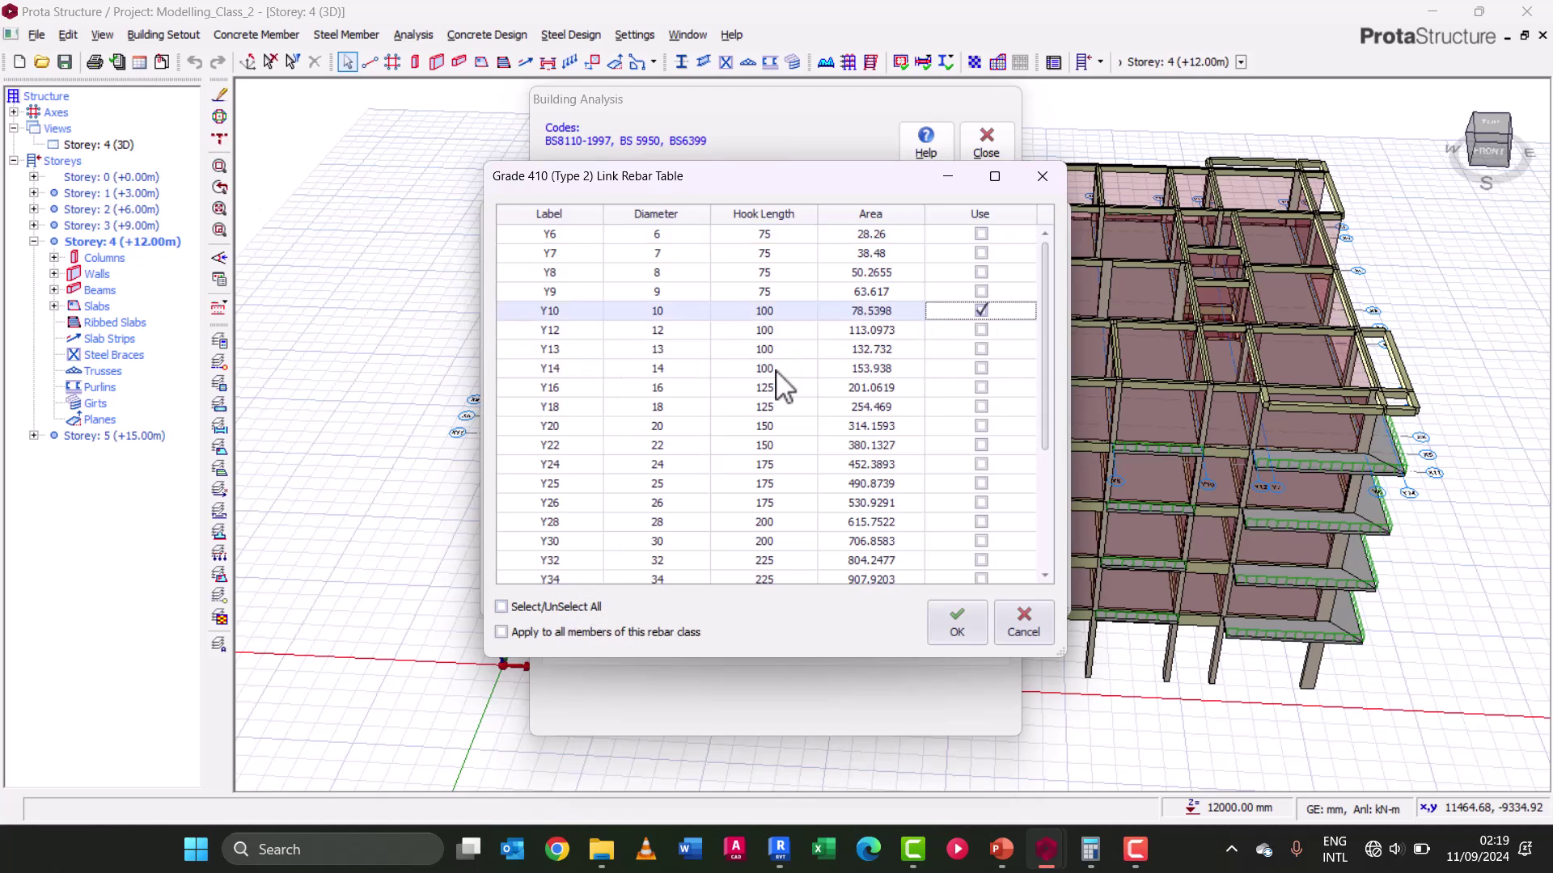
pyautogui.click(955, 624)
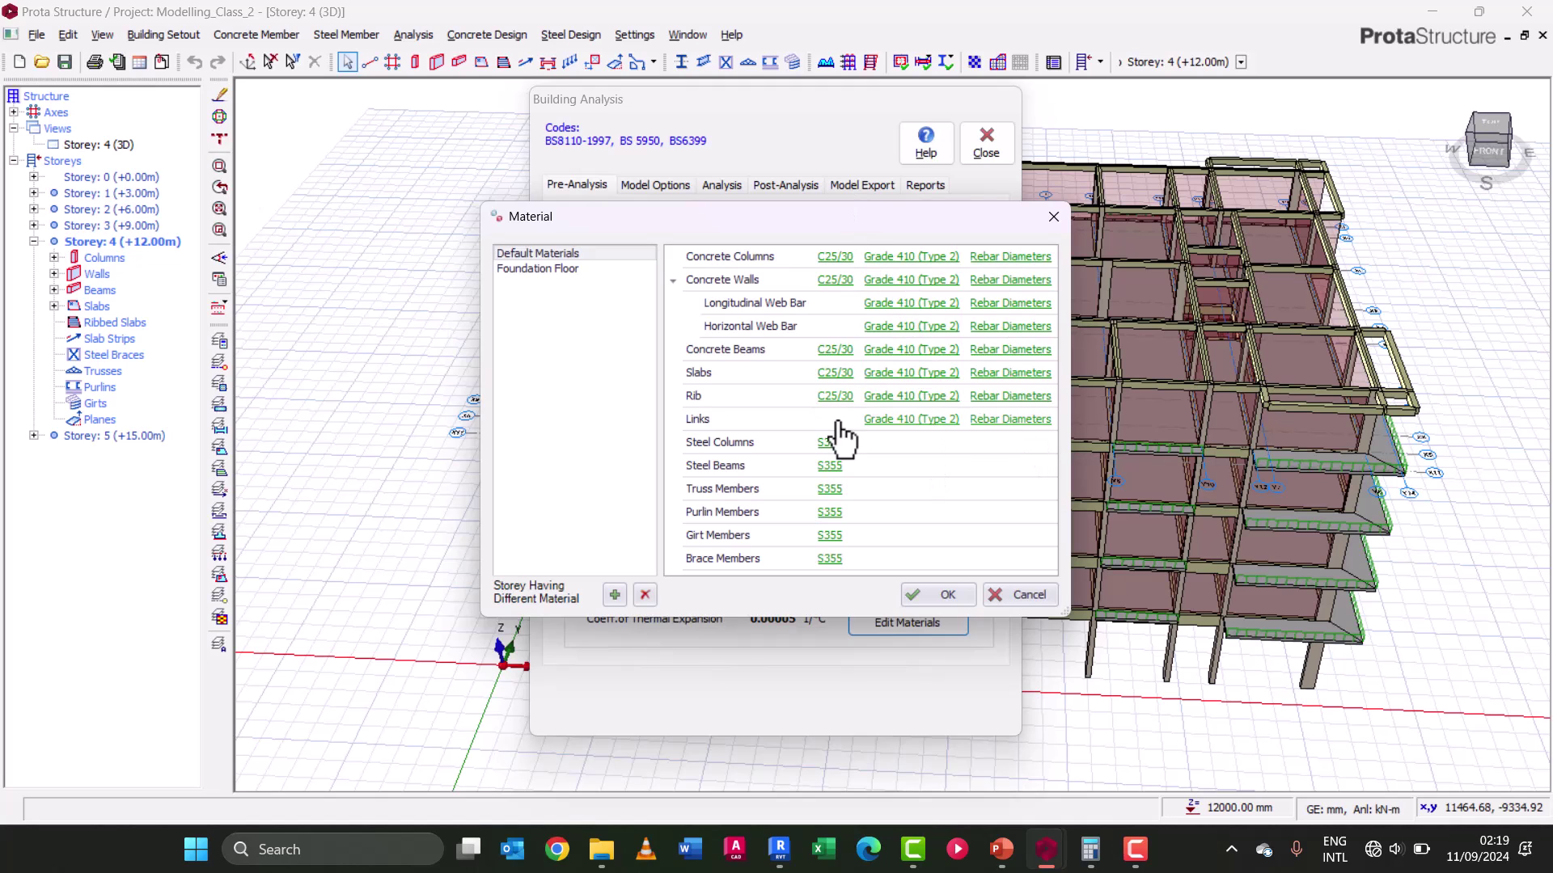
pyautogui.click(956, 598)
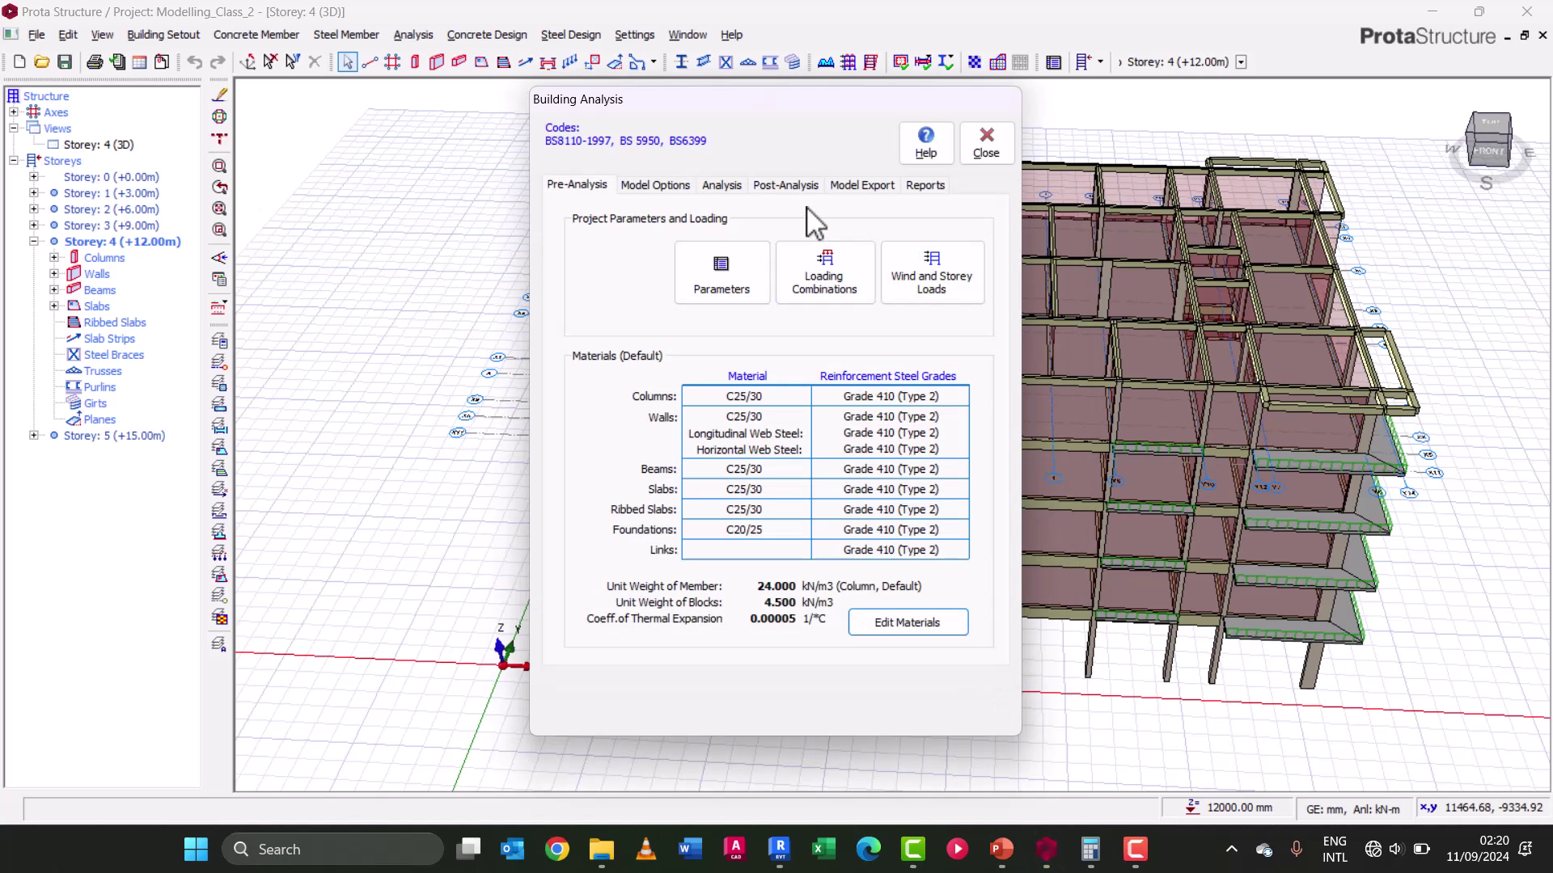
# - Review the wind and storey loads table for all storeys and close the building analysis dialog
pyautogui.click(938, 284)
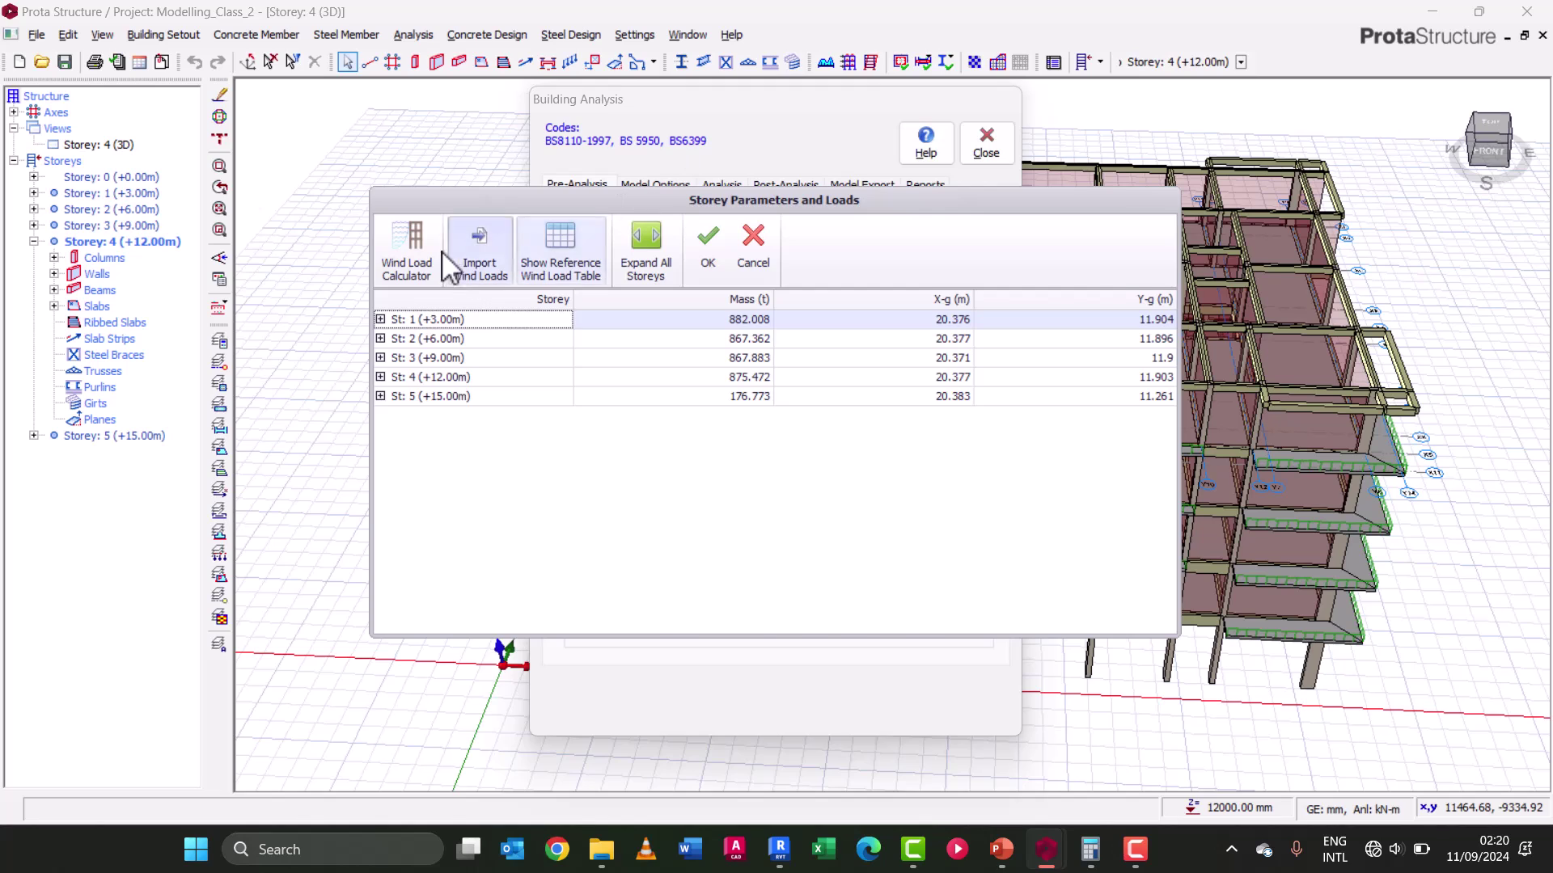
pyautogui.click(708, 251)
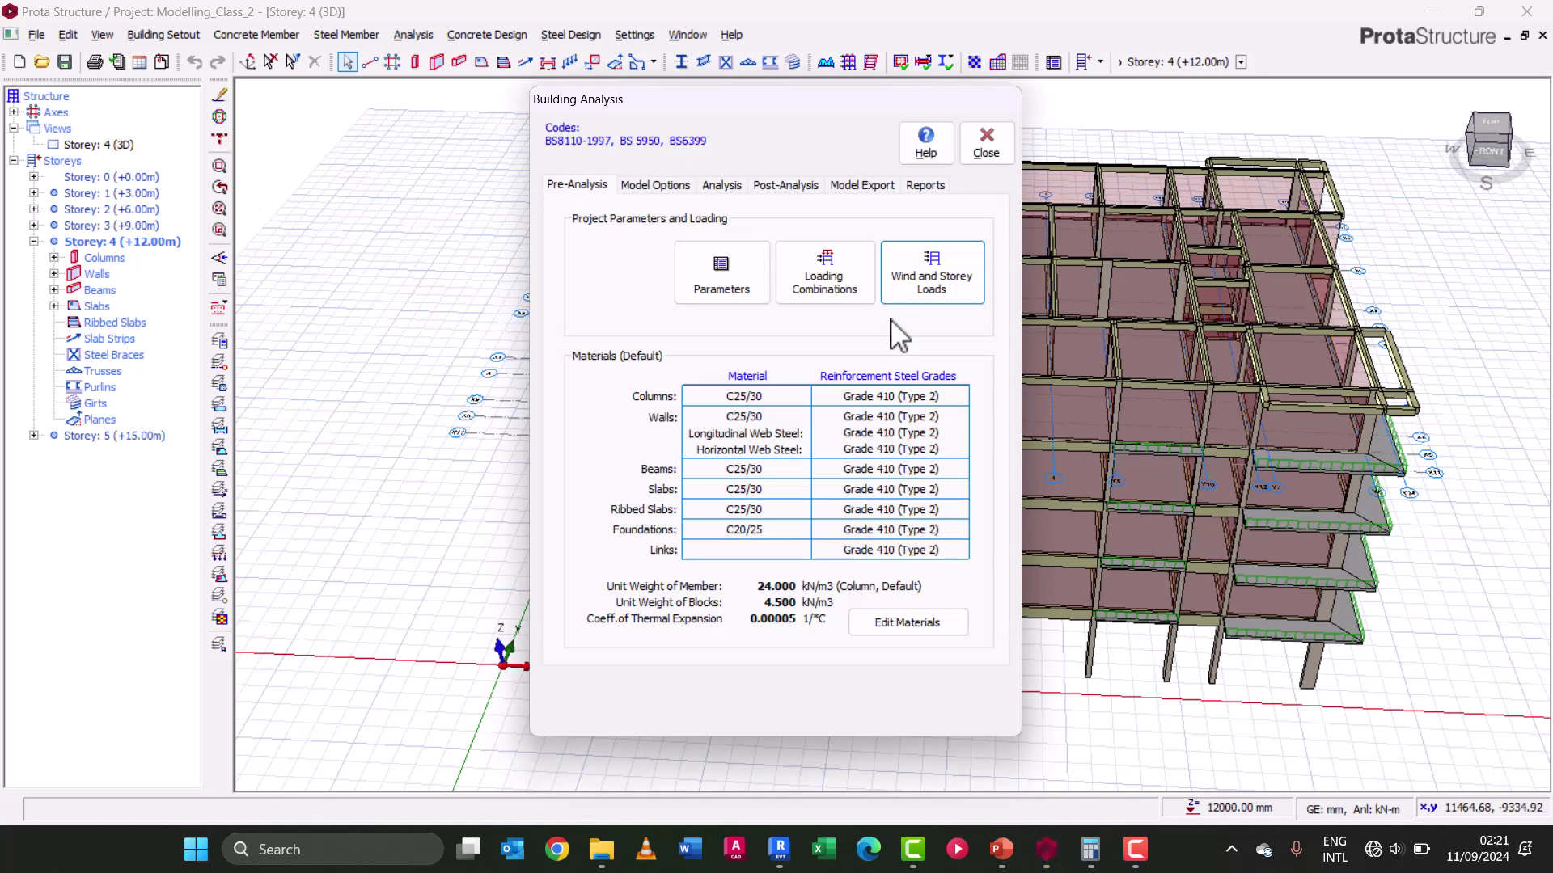
pyautogui.click(932, 276)
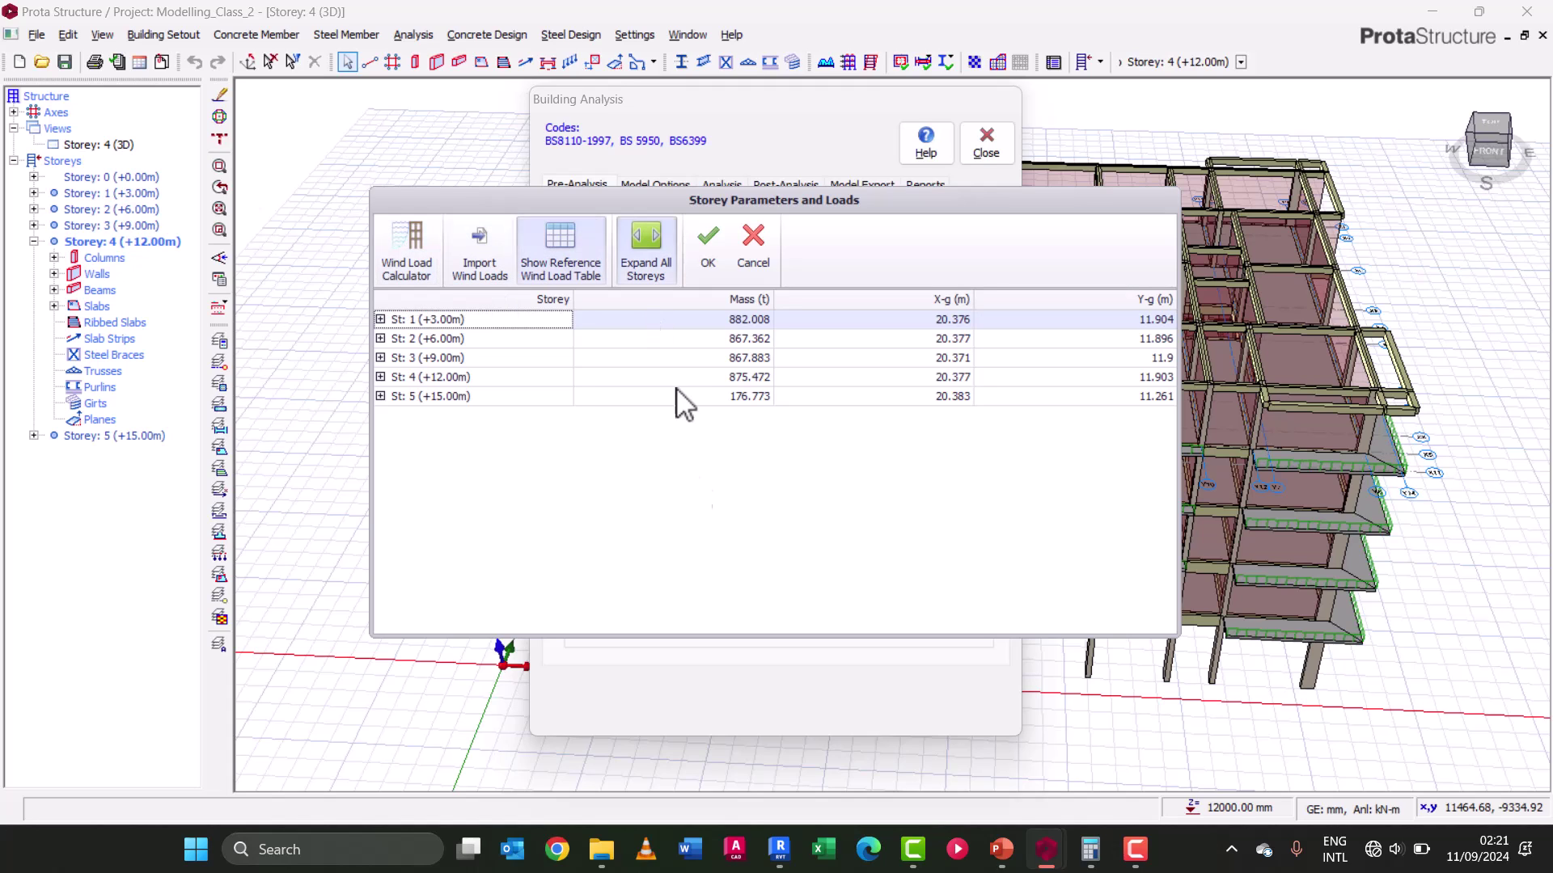
pyautogui.click(752, 239)
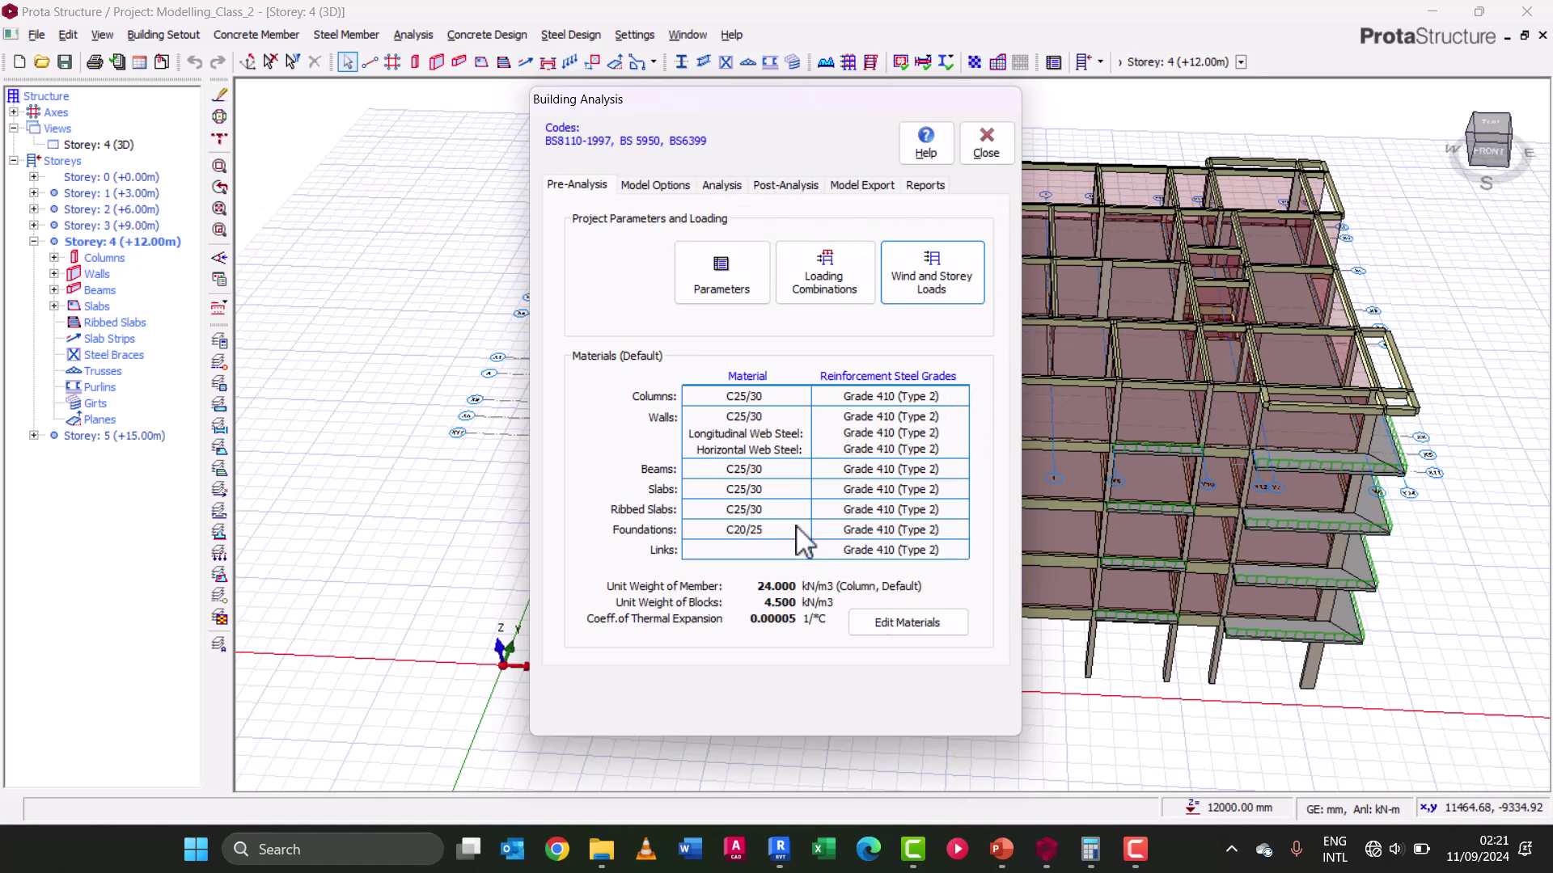
pyautogui.click(988, 161)
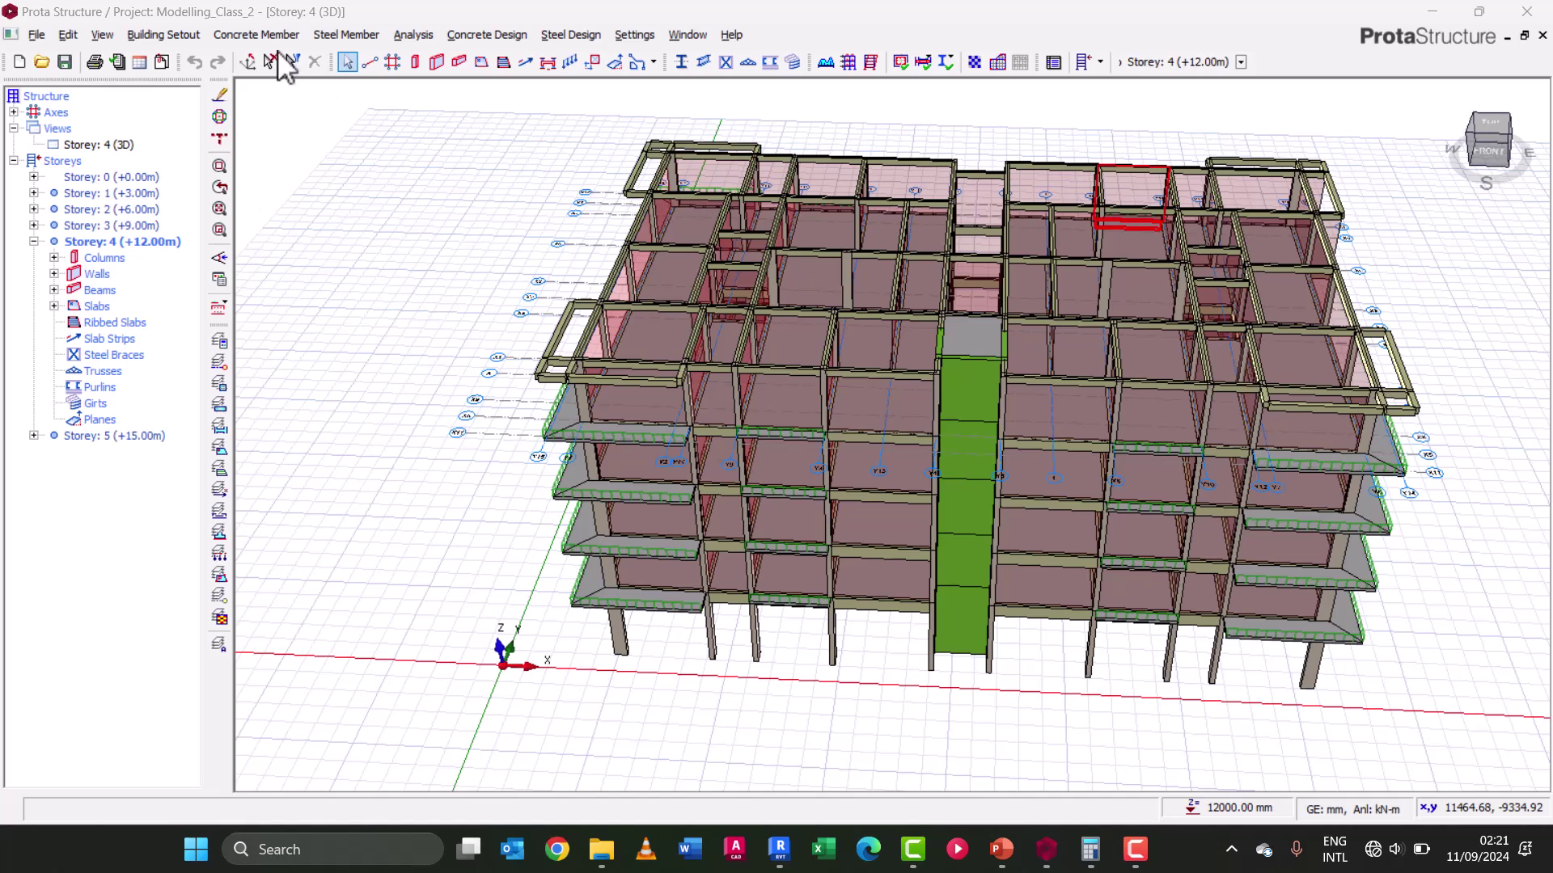
# - Edit the storey settings, setting the 1st storey bottom level to 600 mm and the foundation depth to 1200 mm
pyautogui.click(358, 40)
pyautogui.click(95, 36)
pyautogui.click(164, 35)
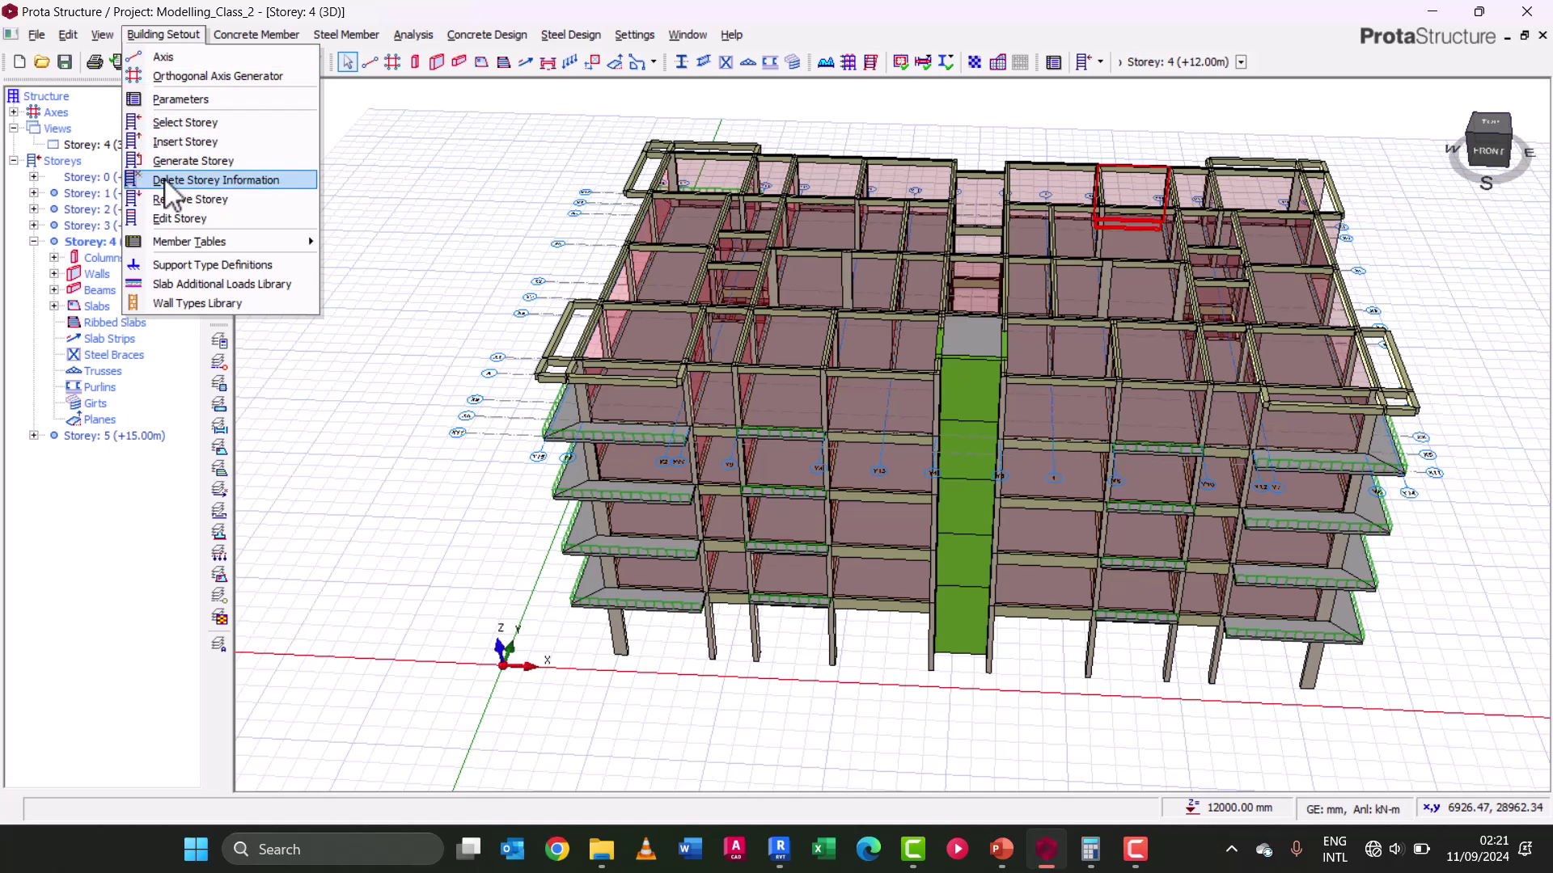
pyautogui.click(188, 218)
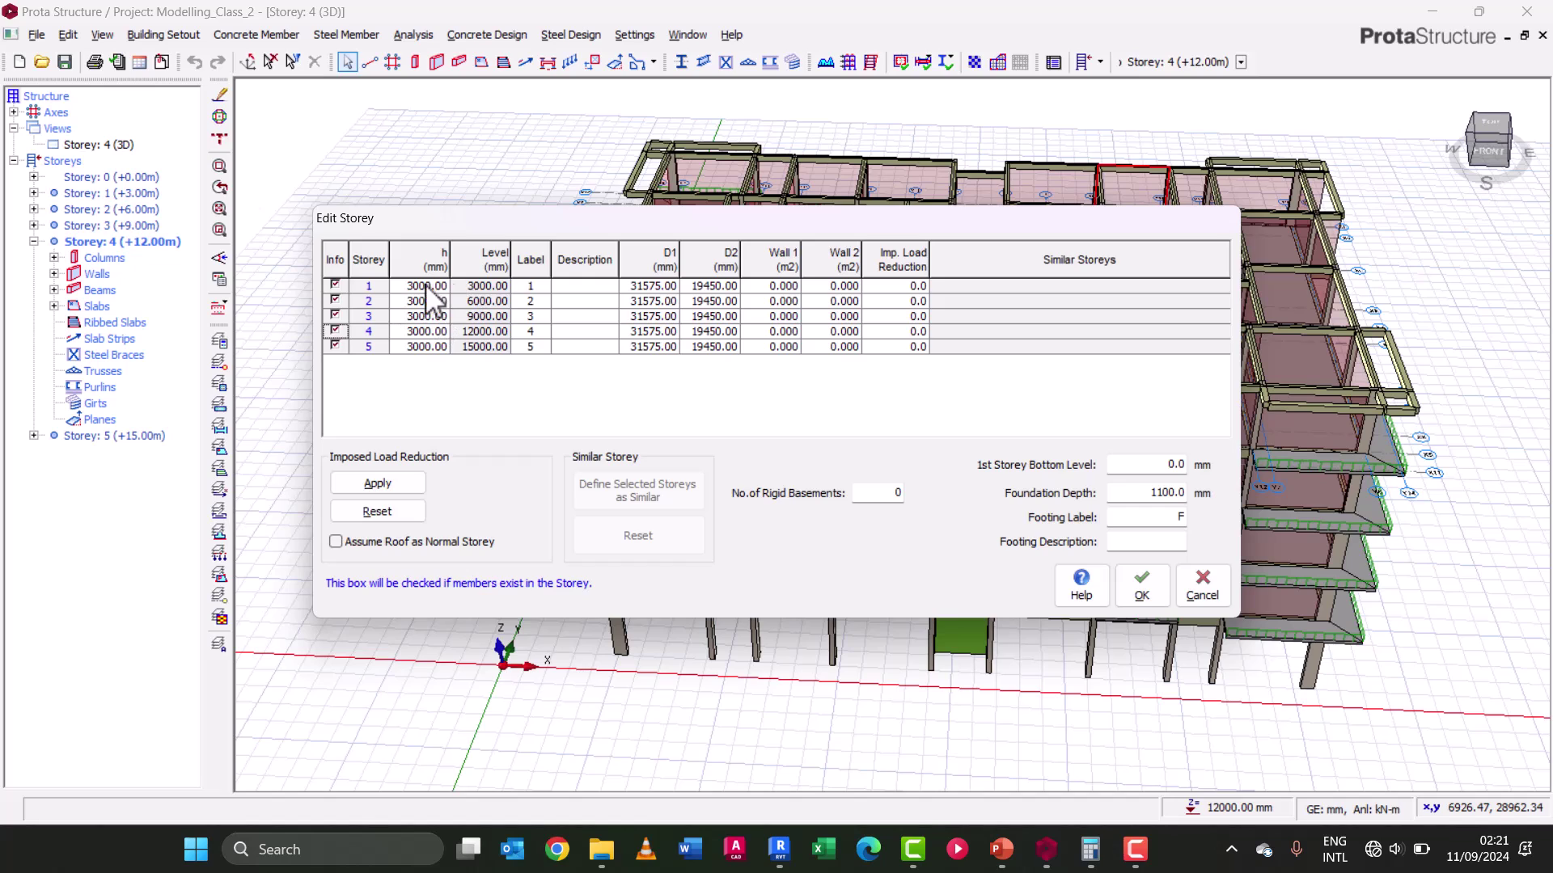
pyautogui.click(1161, 468)
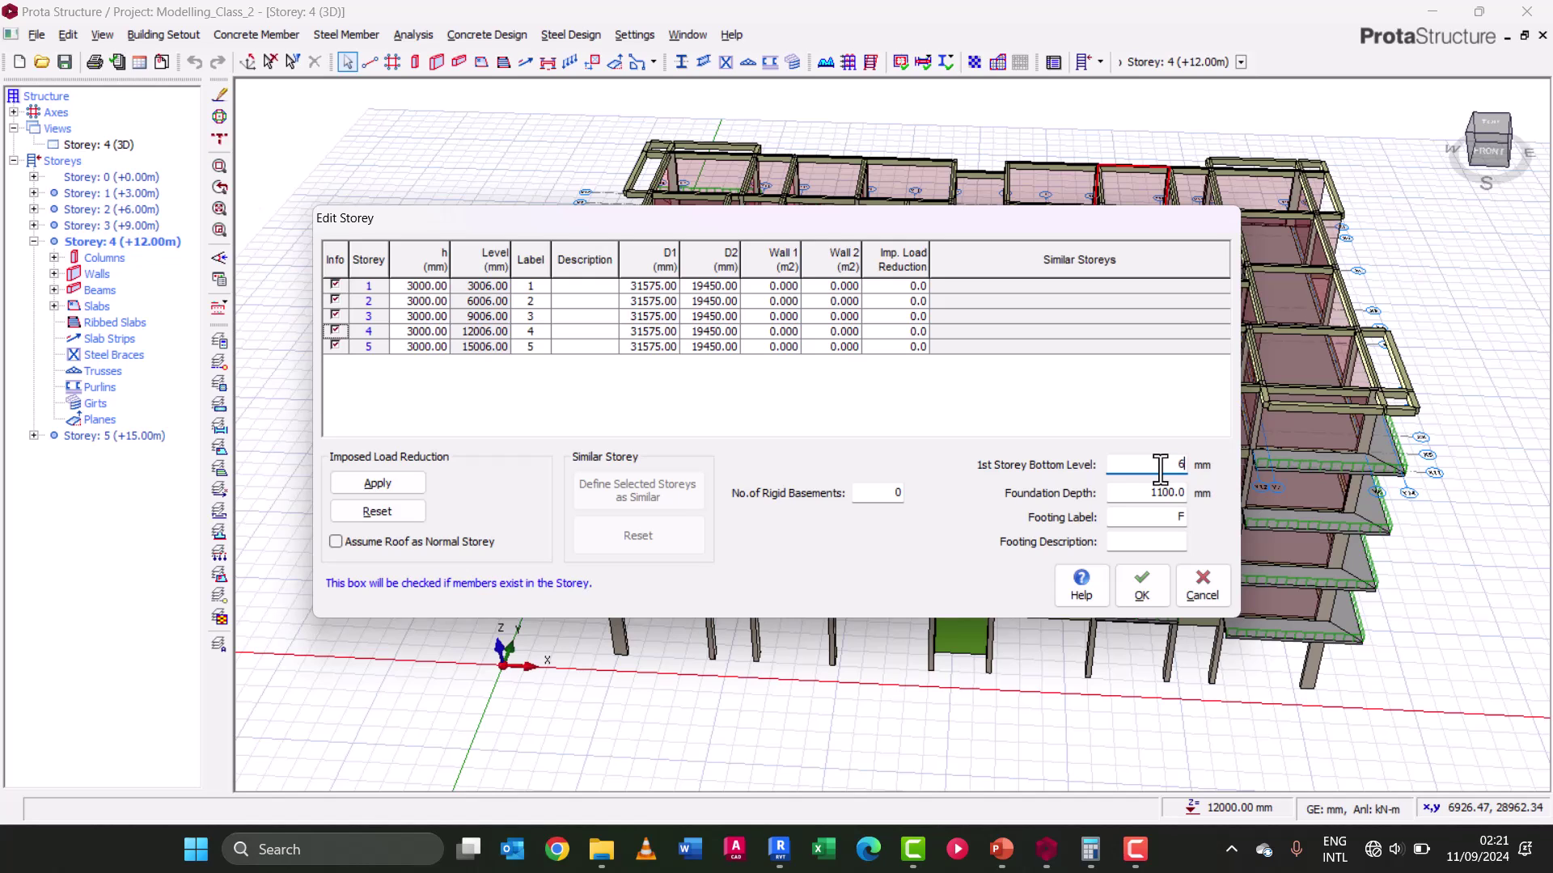
pyautogui.click(1145, 495)
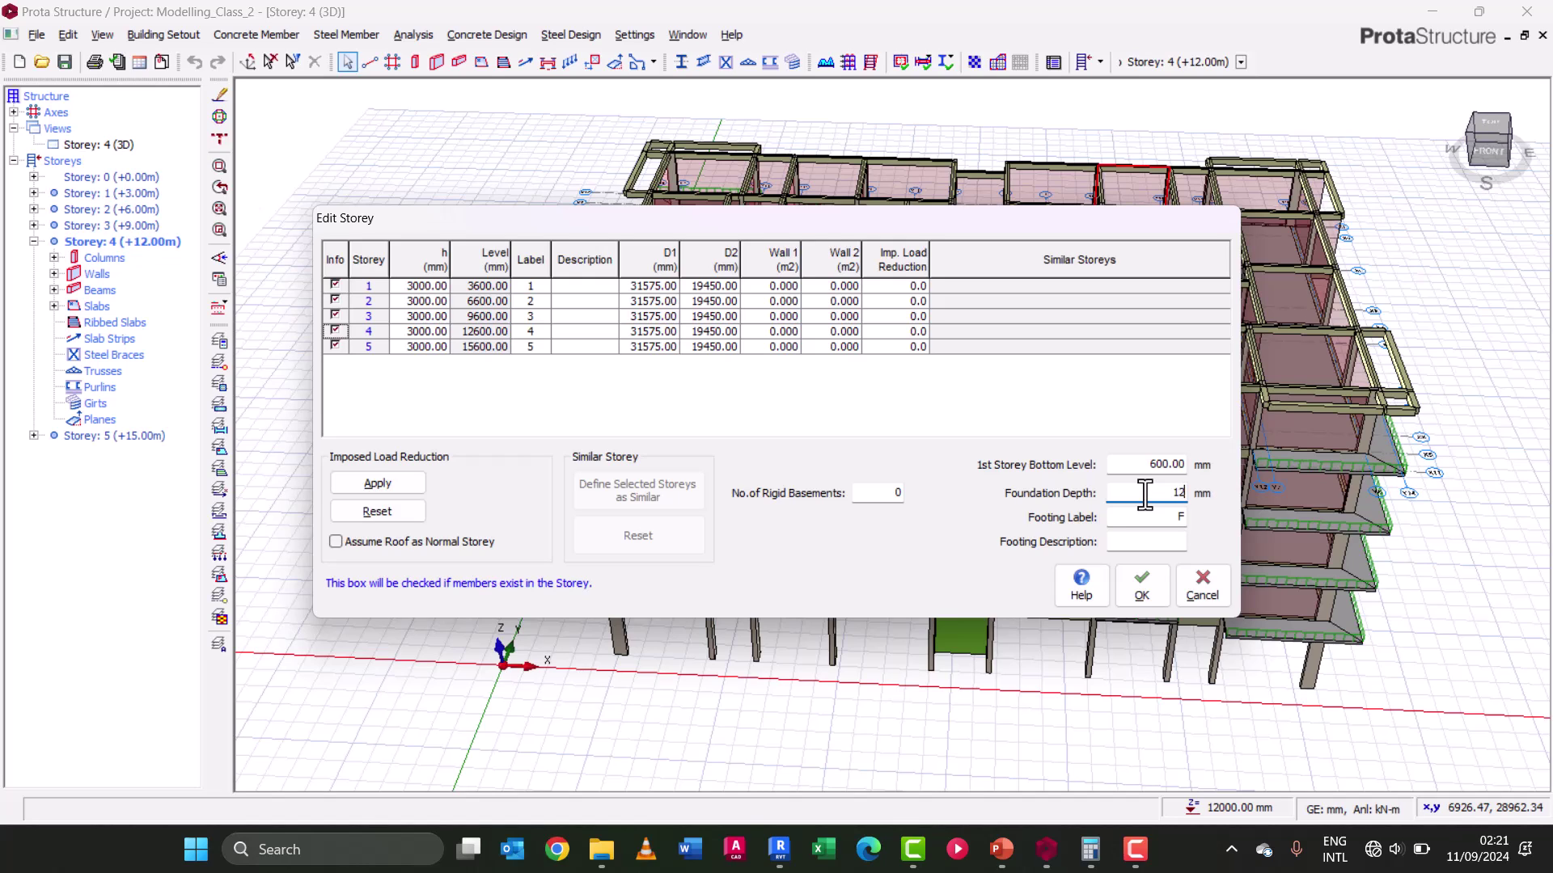
pyautogui.press('Tab')
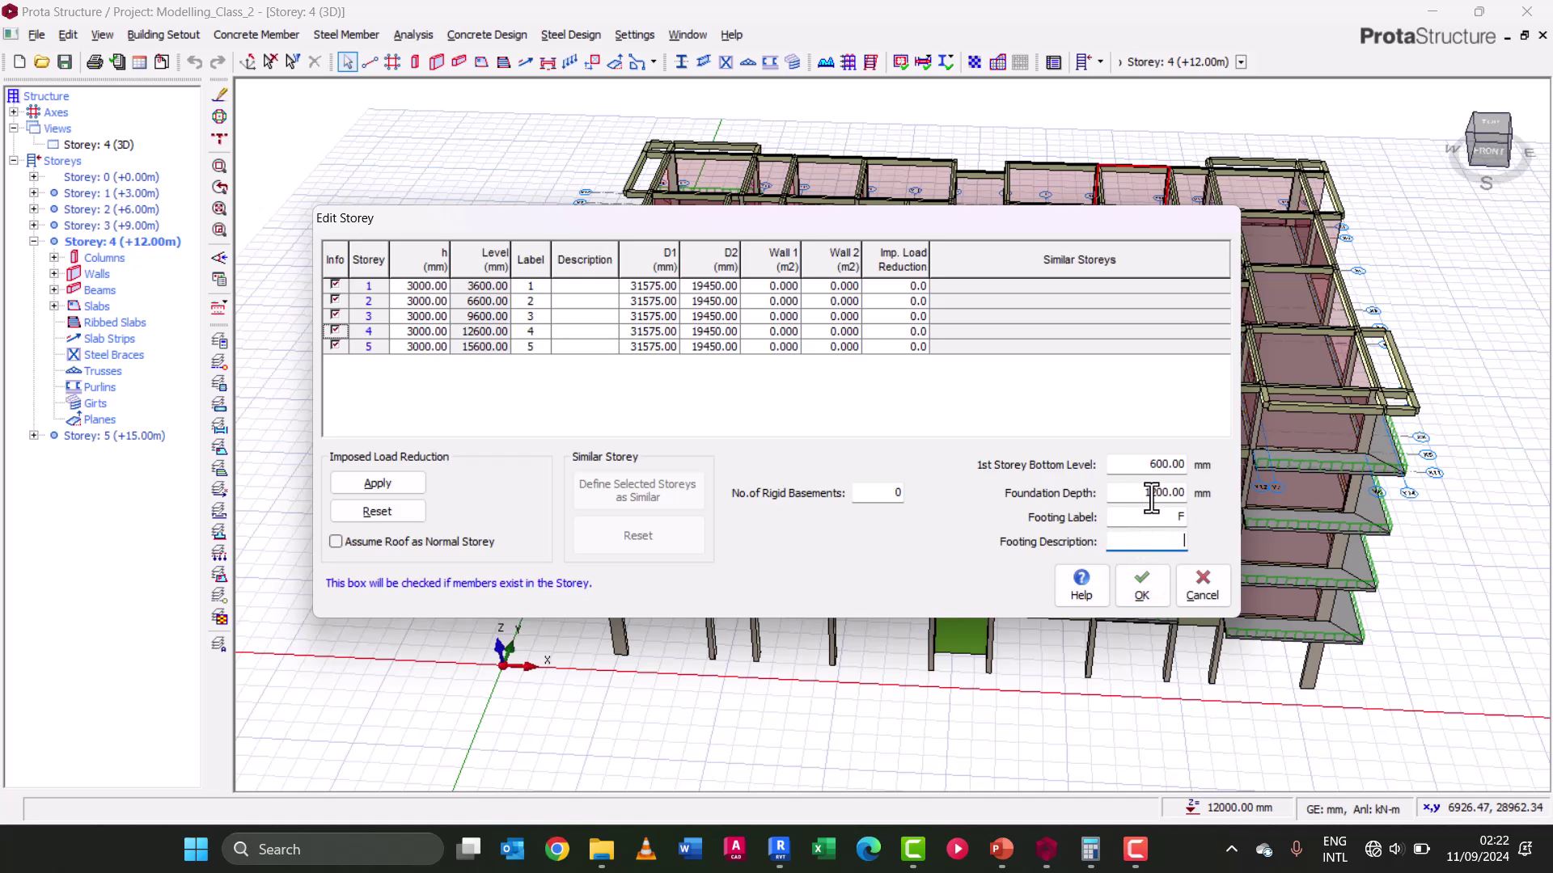
pyautogui.doubleClick(1148, 489)
pyautogui.click(1142, 593)
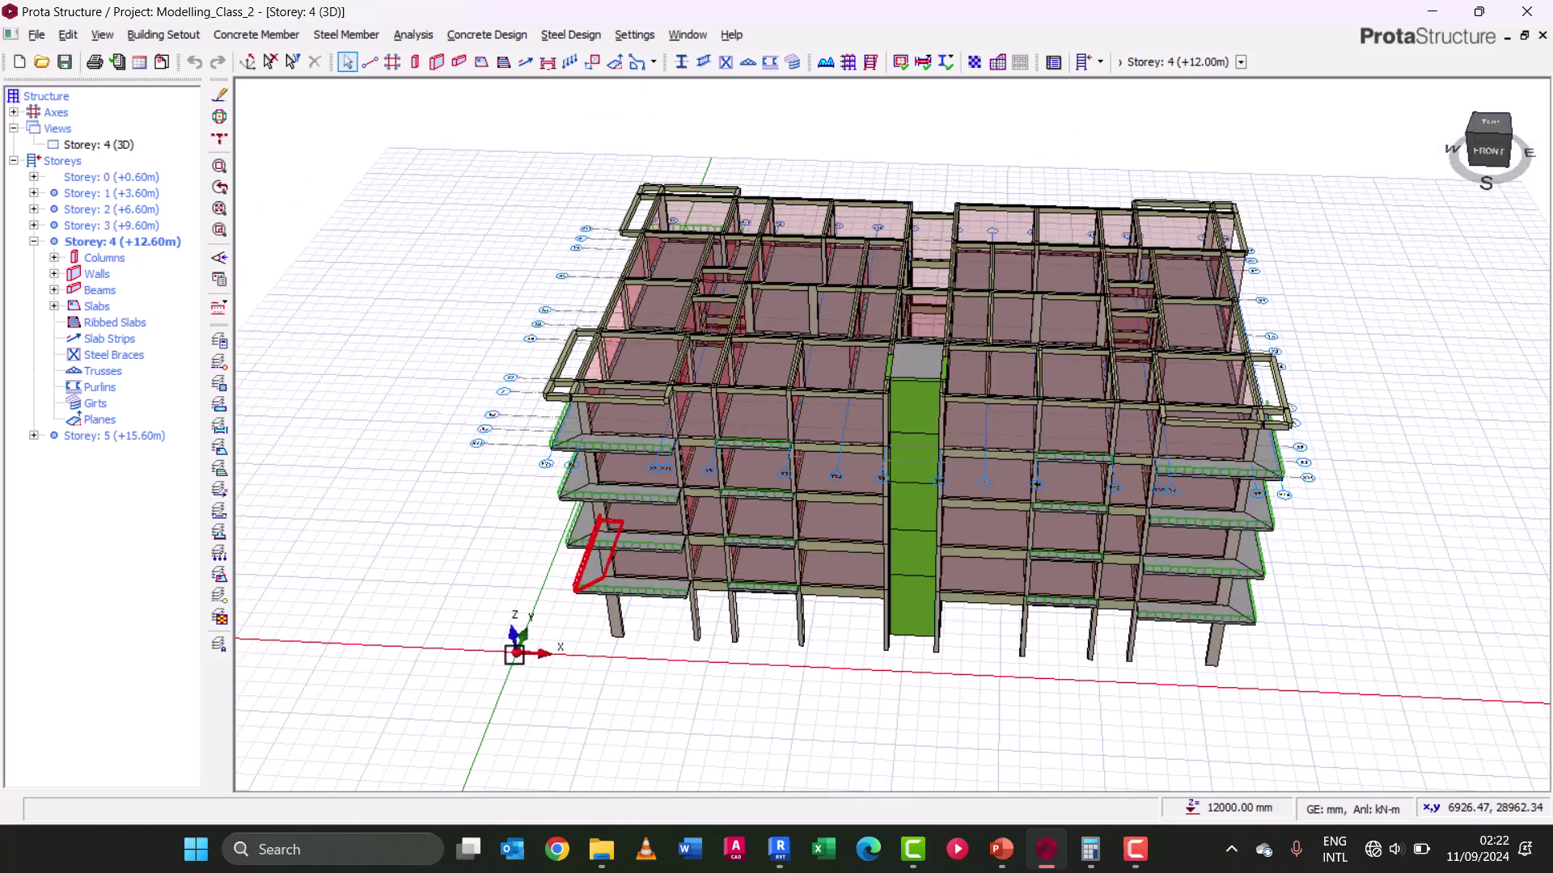
# - Examine the 3D building model from several sides, including the ground-level columns, the roof beams and the cantilever slabs at the corners
pyautogui.moveTo(554, 666); pyautogui.dragTo(763, 693, button='middle')
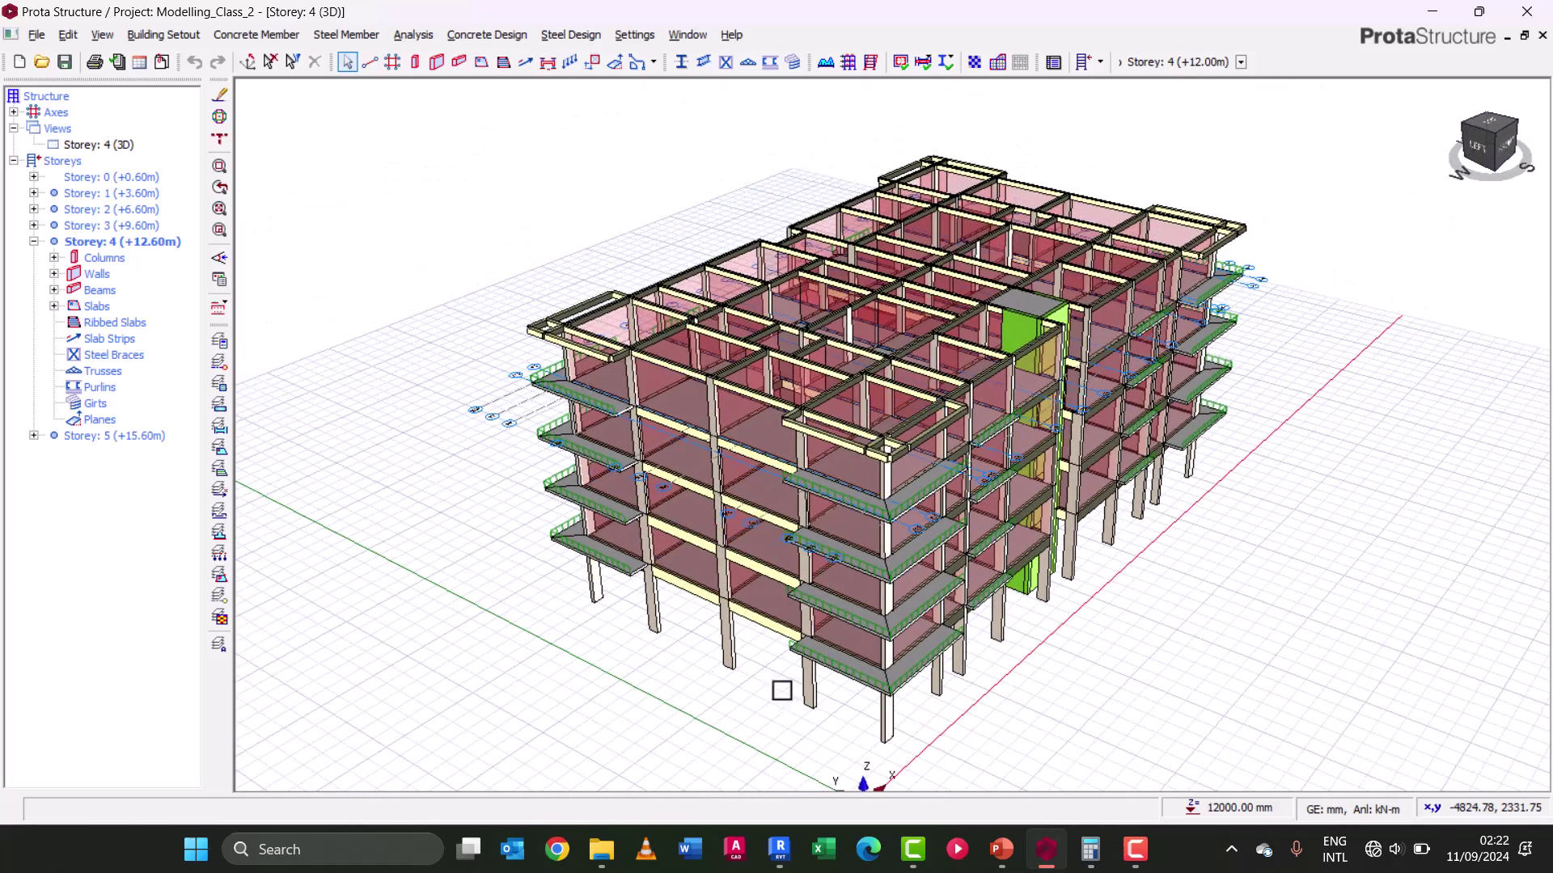
pyautogui.scroll(3, 960, 683)
pyautogui.scroll(2, 1116, 574)
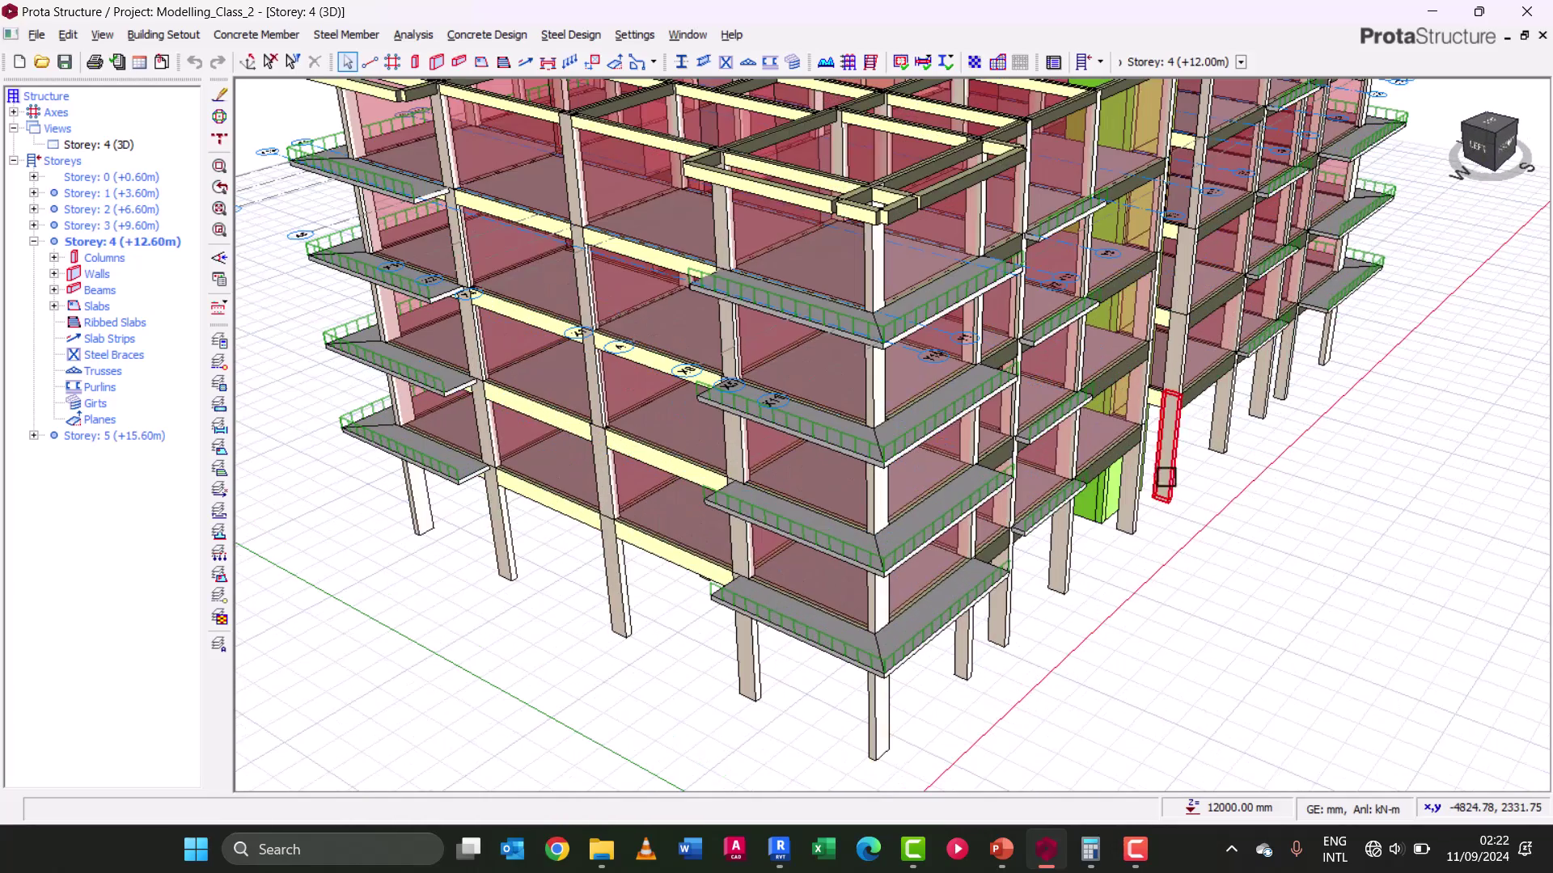
pyautogui.scroll(-2, 1195, 704)
pyautogui.moveTo(1251, 673); pyautogui.dragTo(1132, 712, button='middle')
pyautogui.scroll(1, 684, 149)
pyautogui.scroll(1, 744, 234)
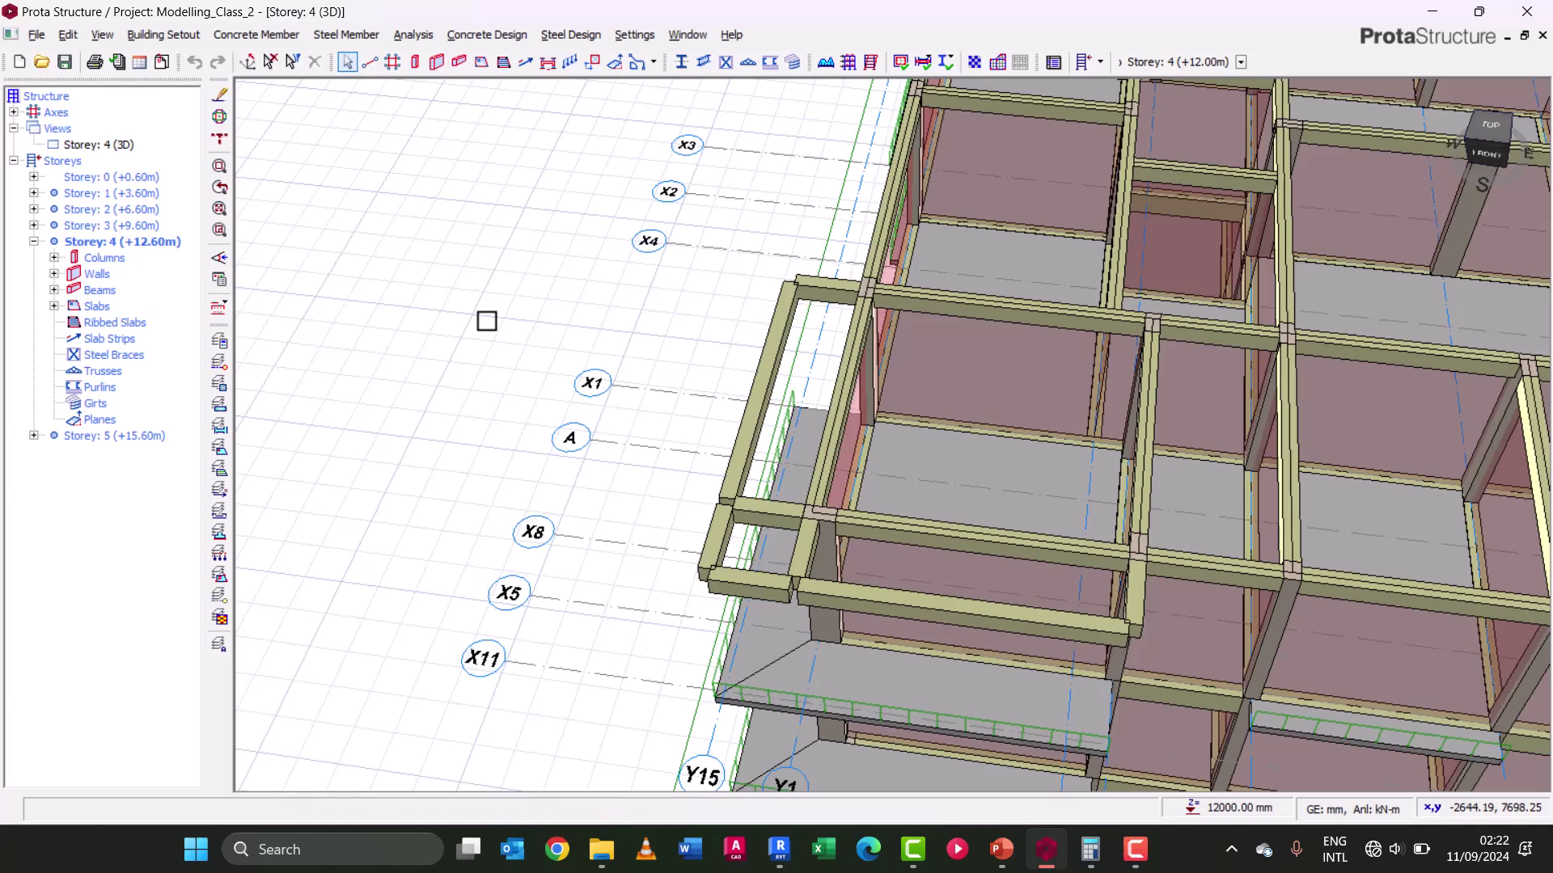
pyautogui.scroll(-5, 464, 305)
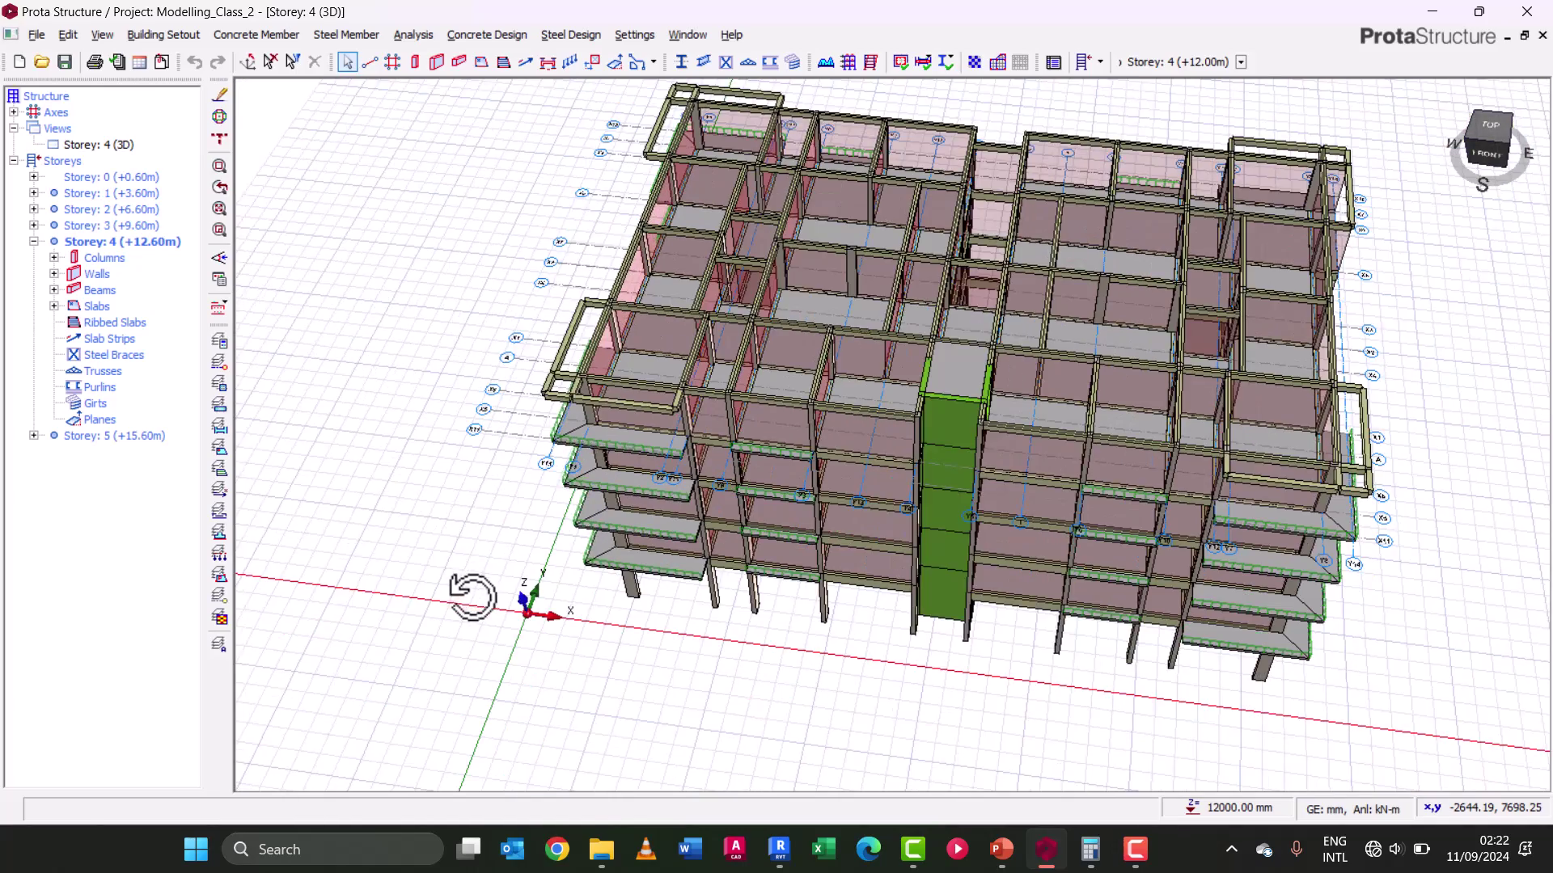
pyautogui.moveTo(471, 596); pyautogui.dragTo(577, 520, button='middle')
pyautogui.scroll(3, 534, 174)
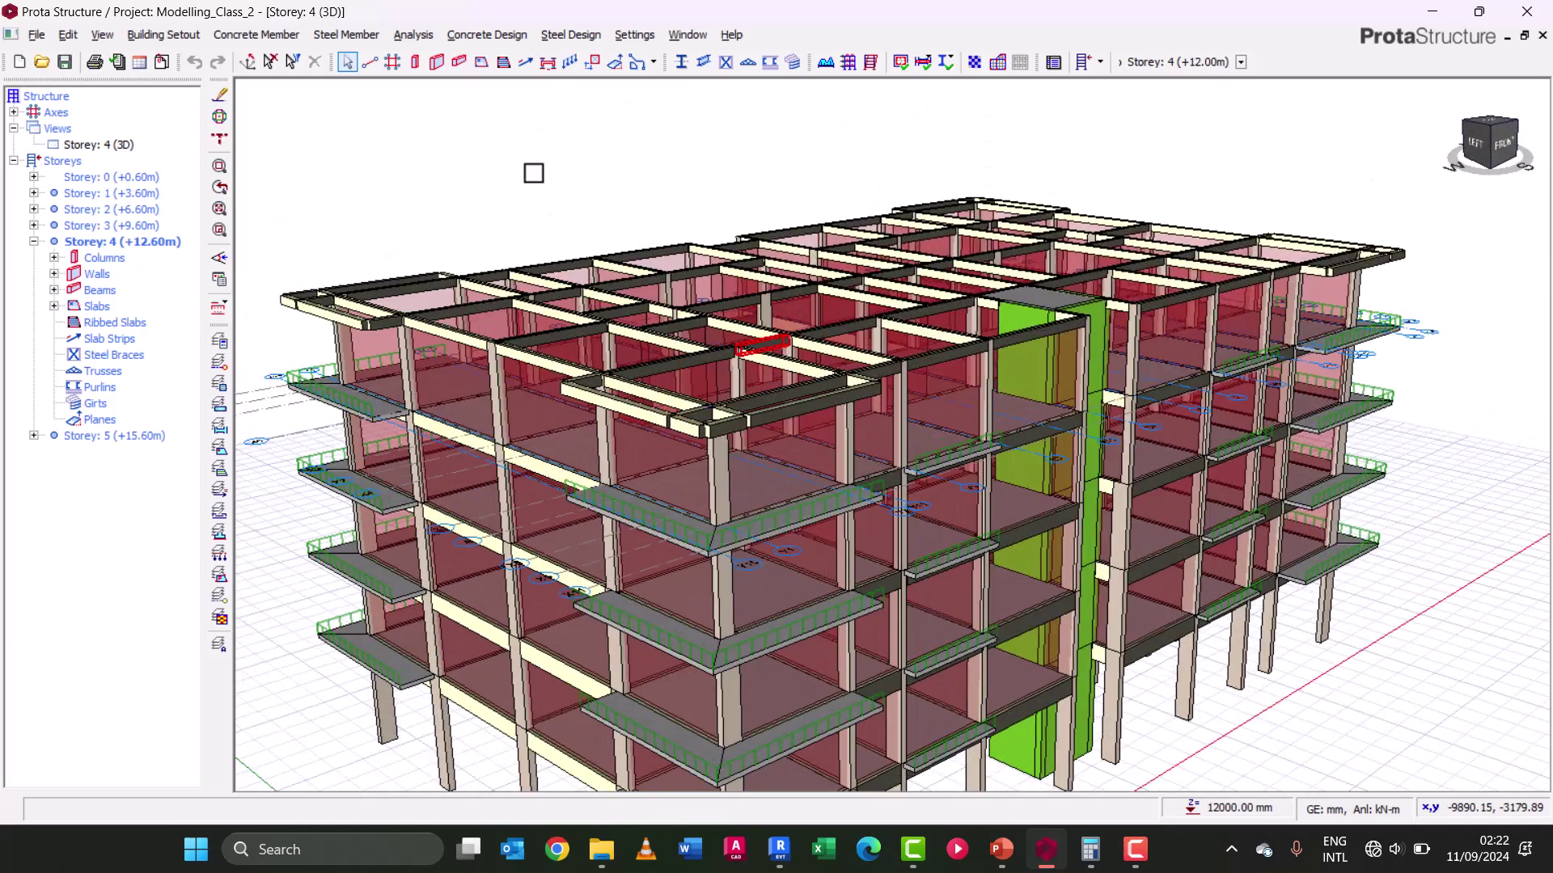
pyautogui.scroll(4, 751, 467)
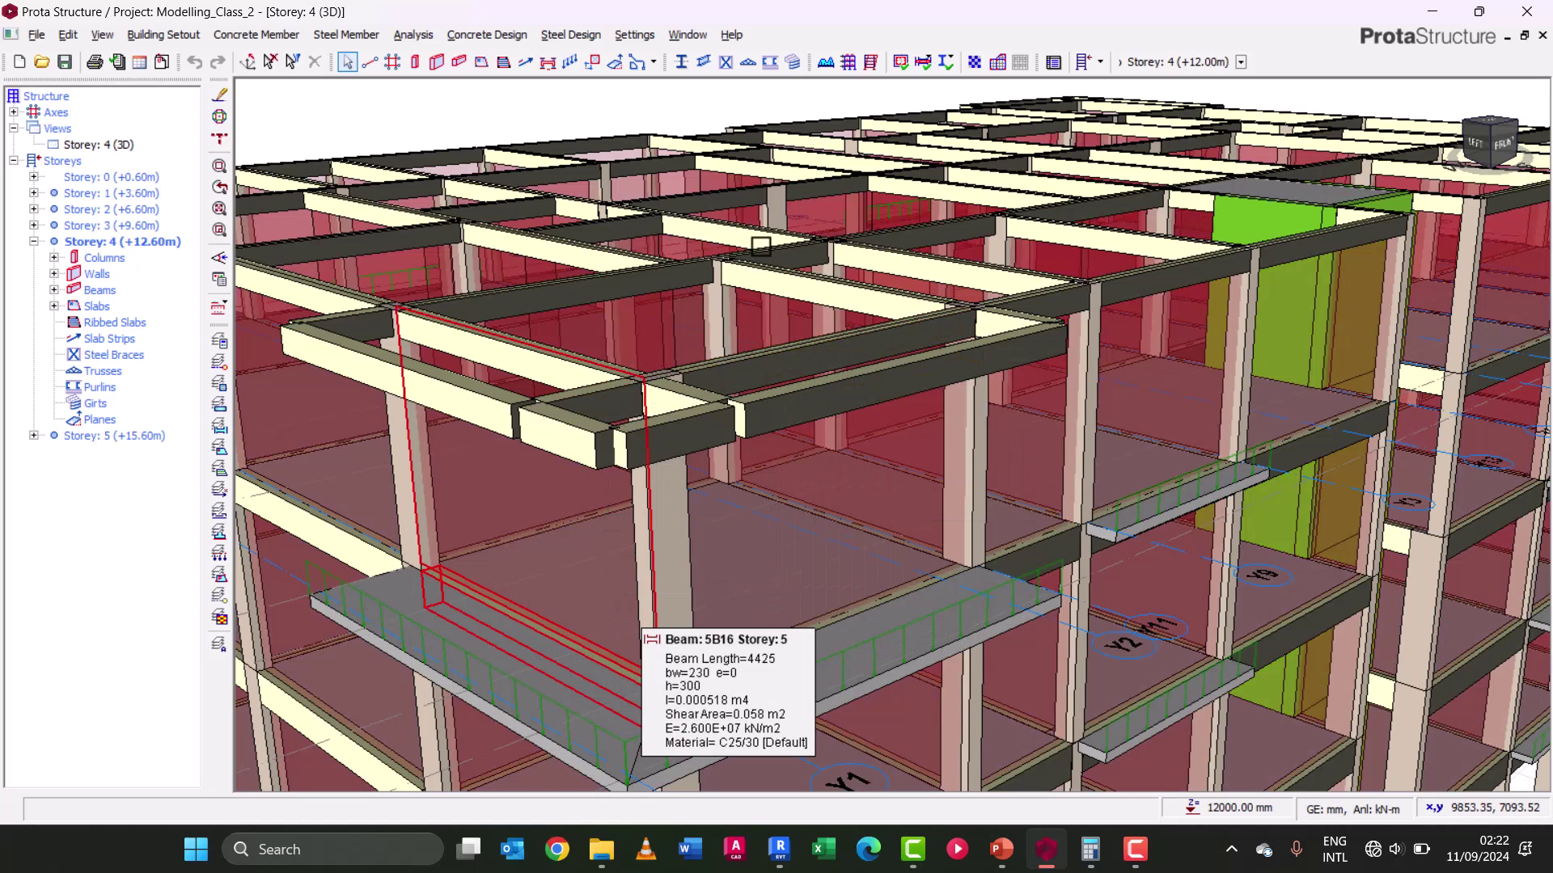
pyautogui.scroll(-5, 768, 300)
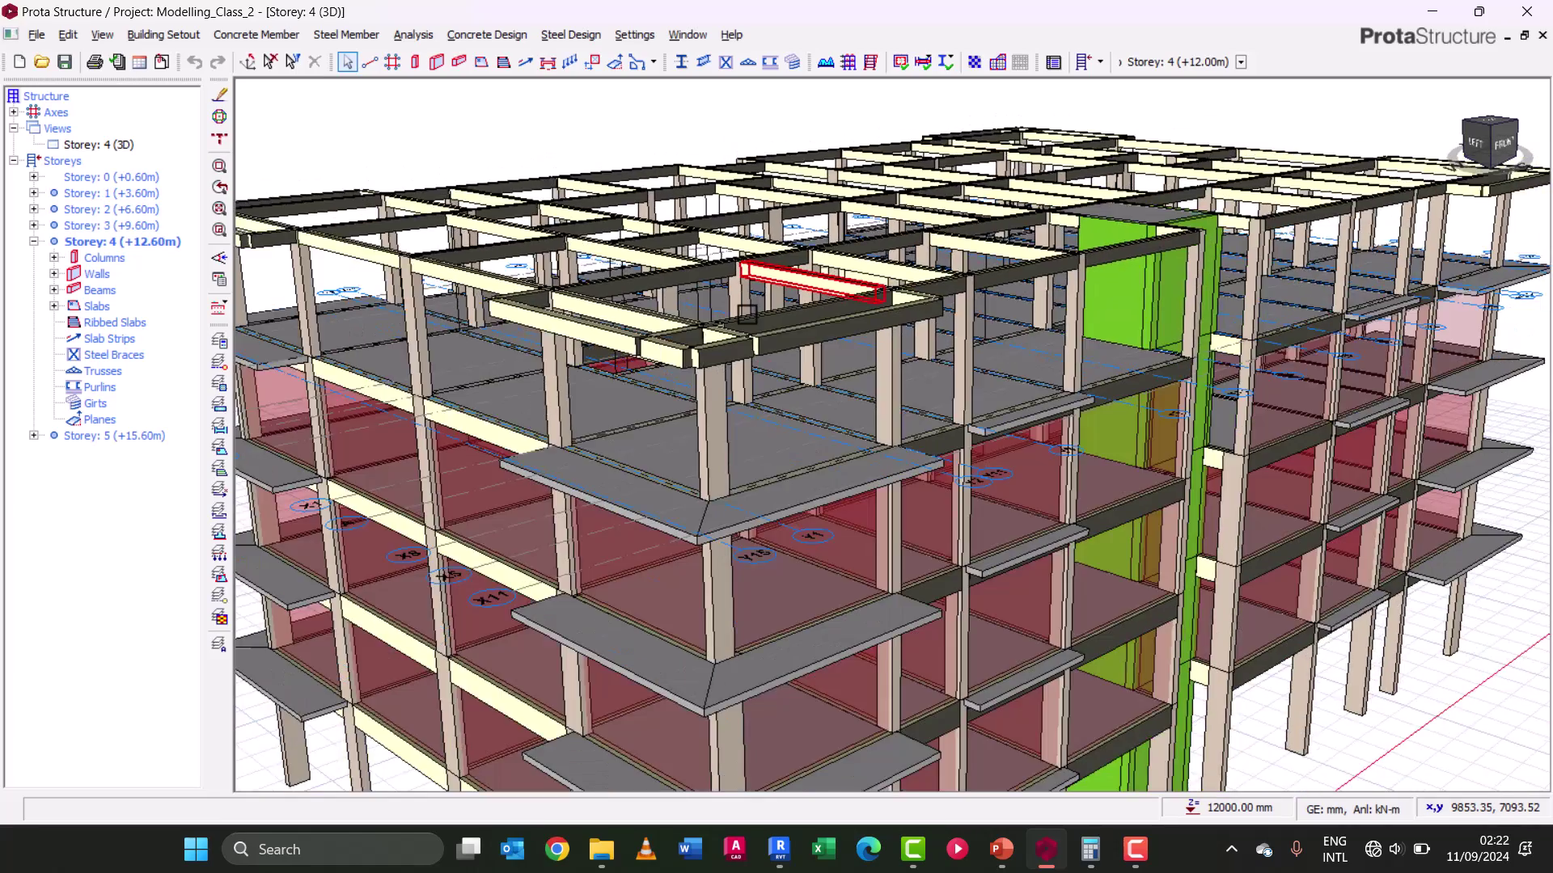
pyautogui.scroll(-6, 747, 316)
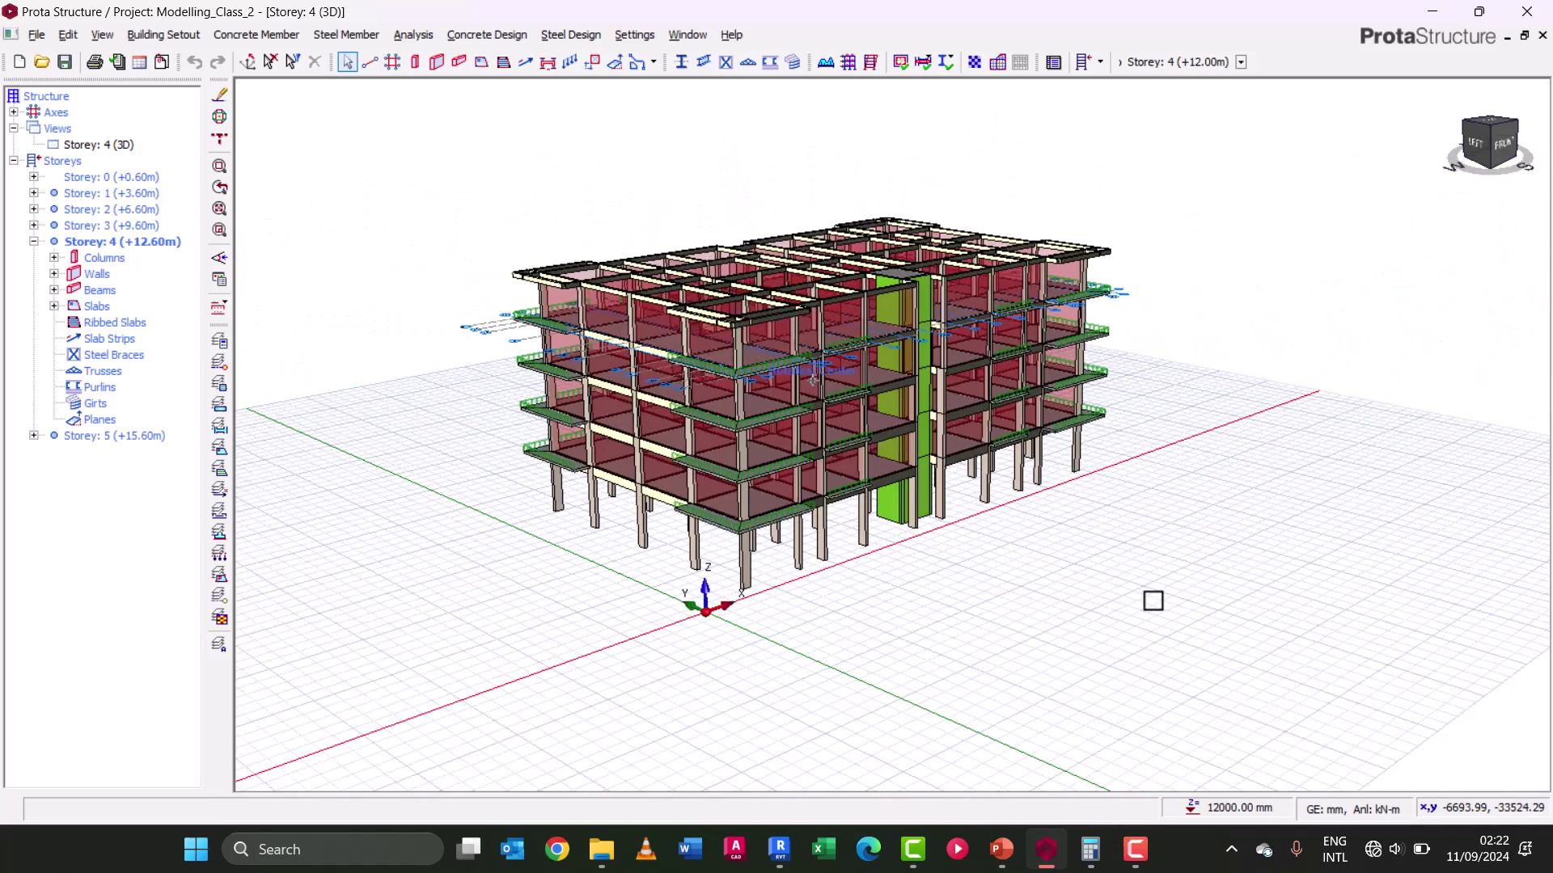
pyautogui.moveTo(1144, 612); pyautogui.dragTo(1029, 665, button='middle')
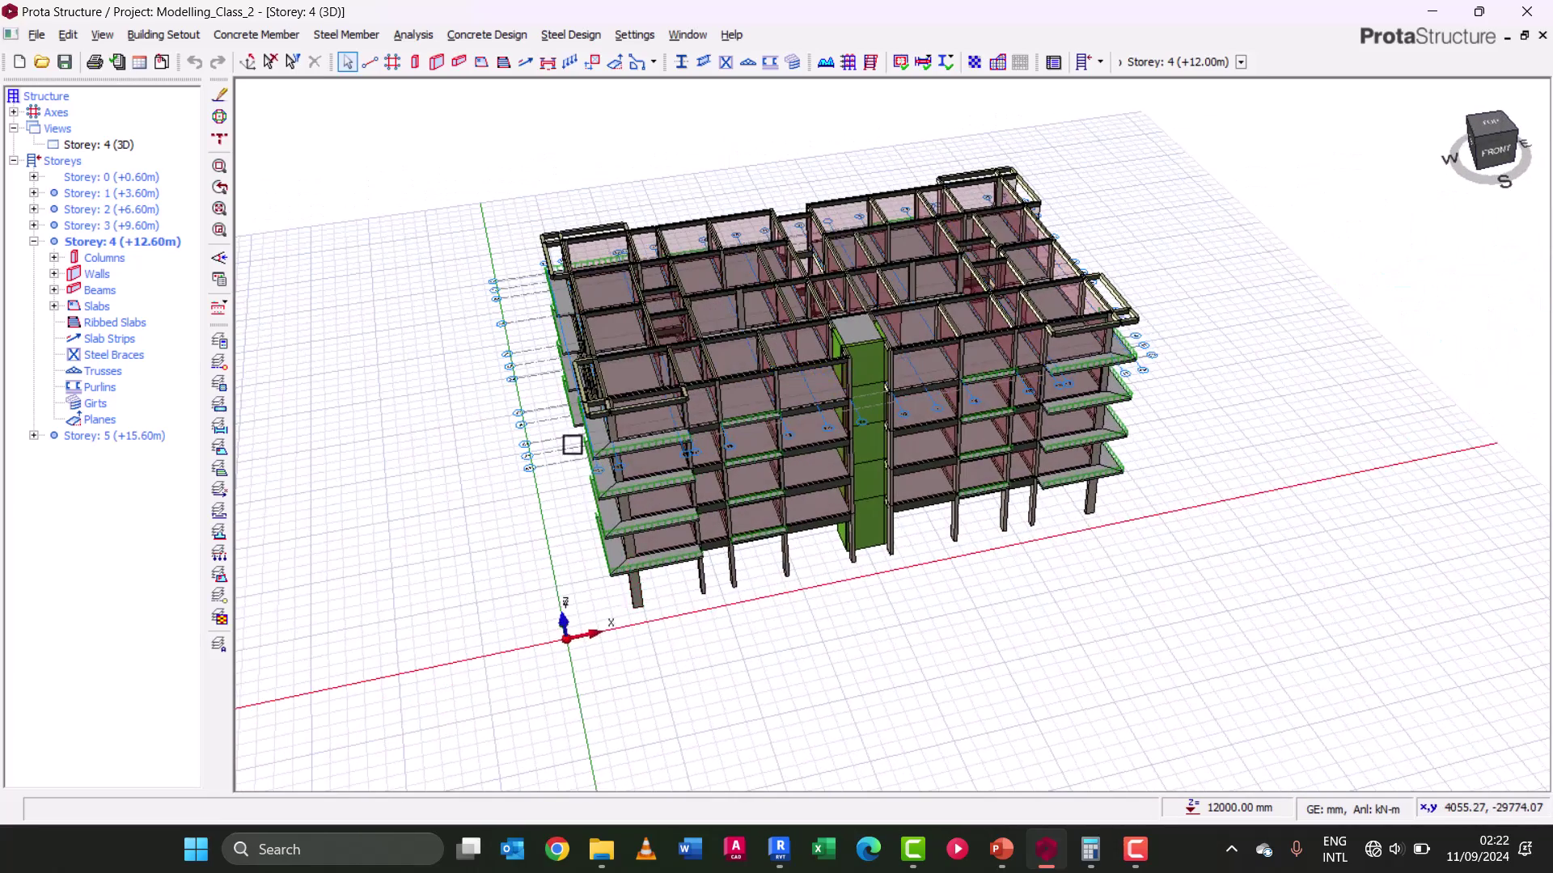
pyautogui.scroll(2, 572, 440)
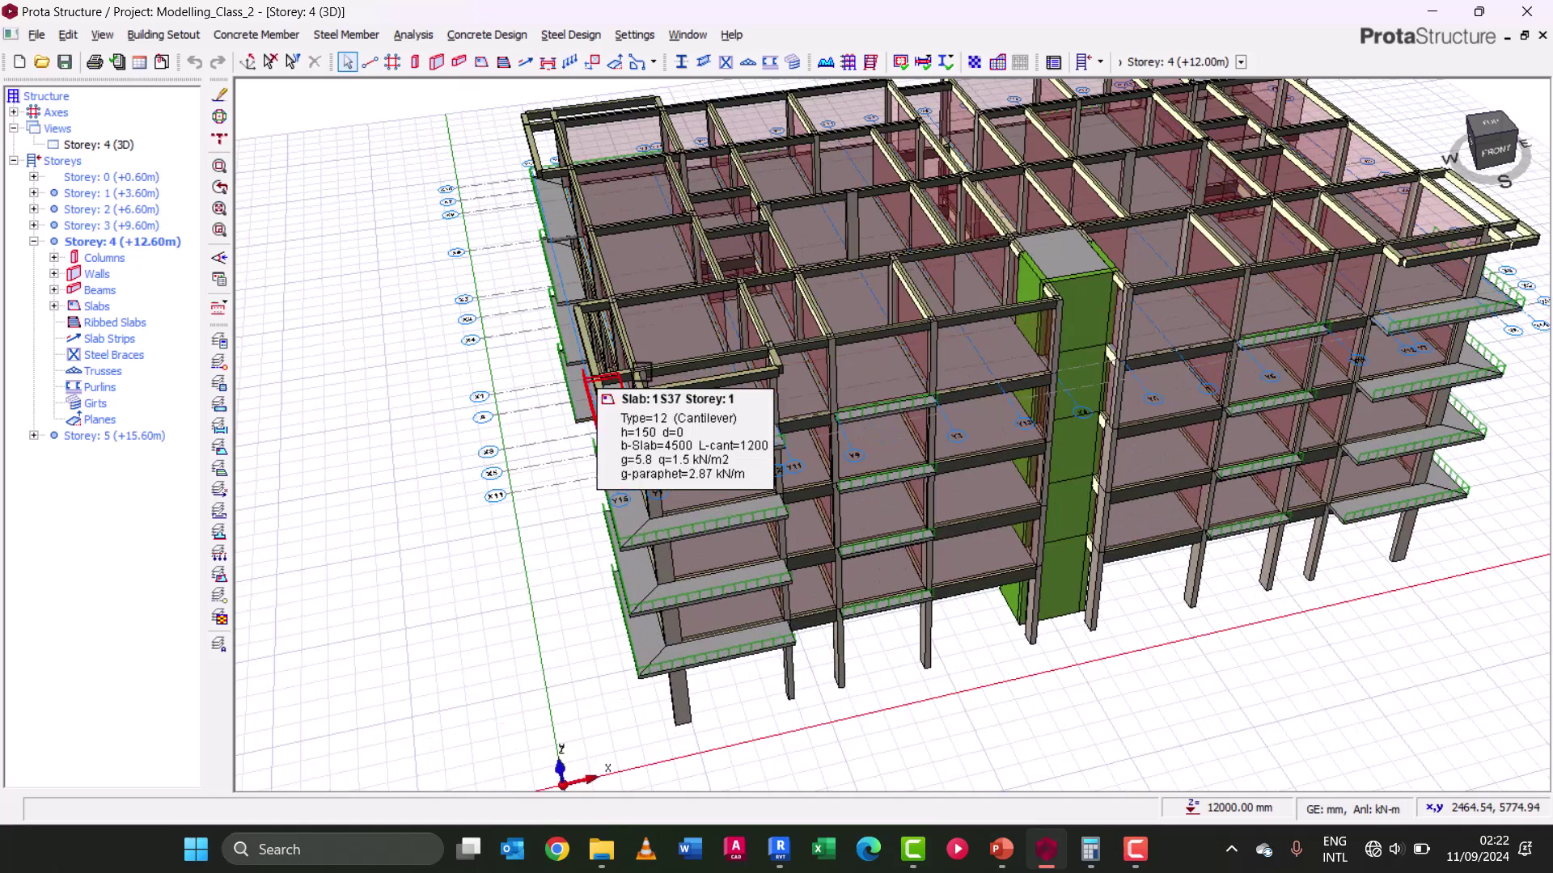
pyautogui.scroll(3, 679, 352)
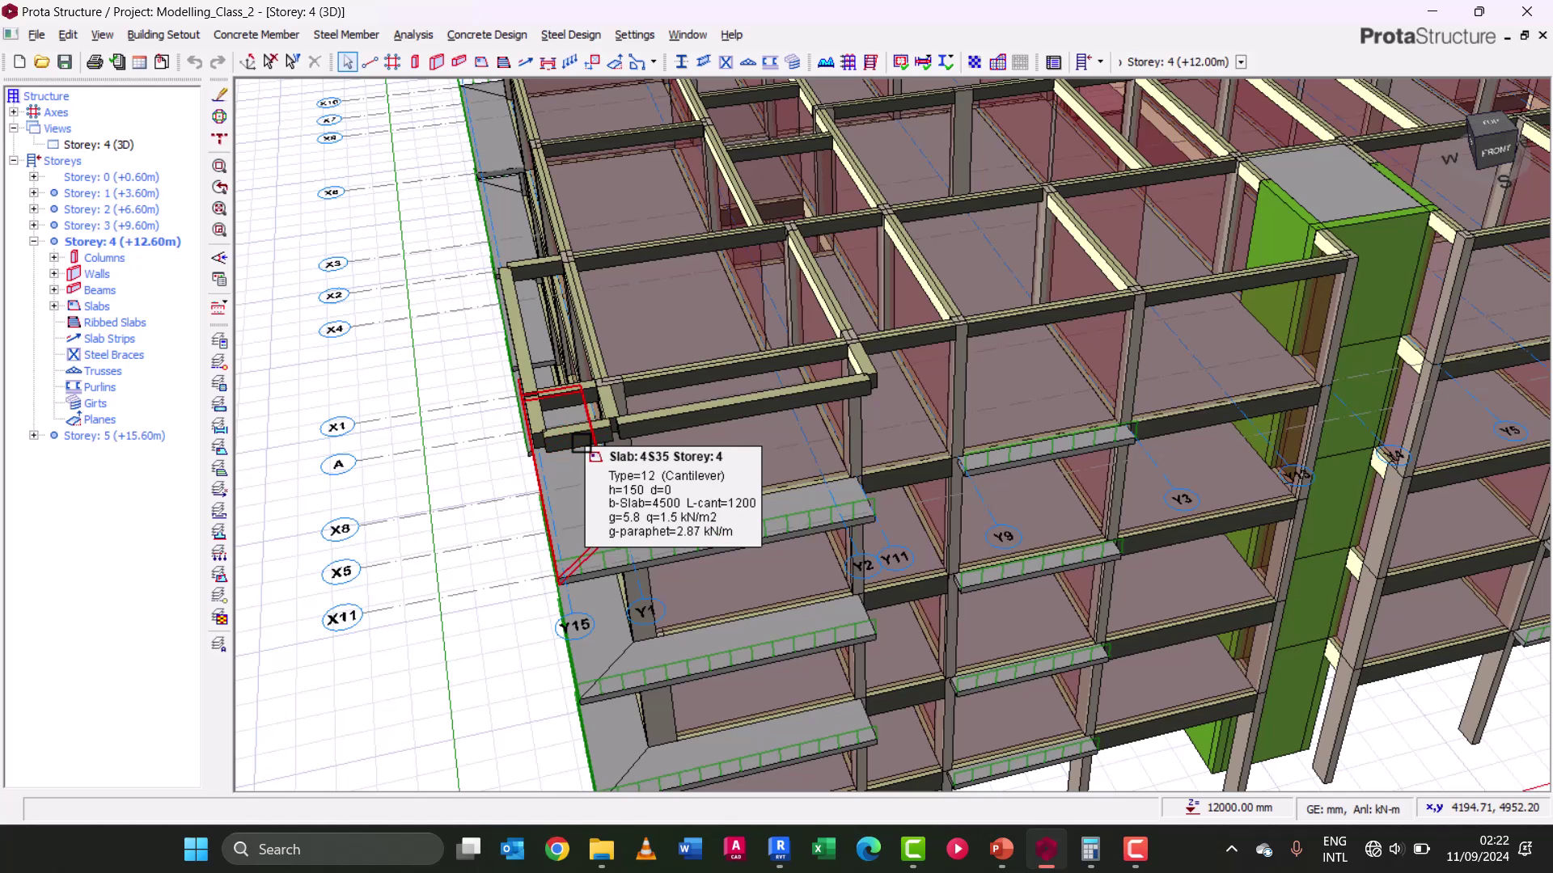
pyautogui.scroll(-2, 468, 502)
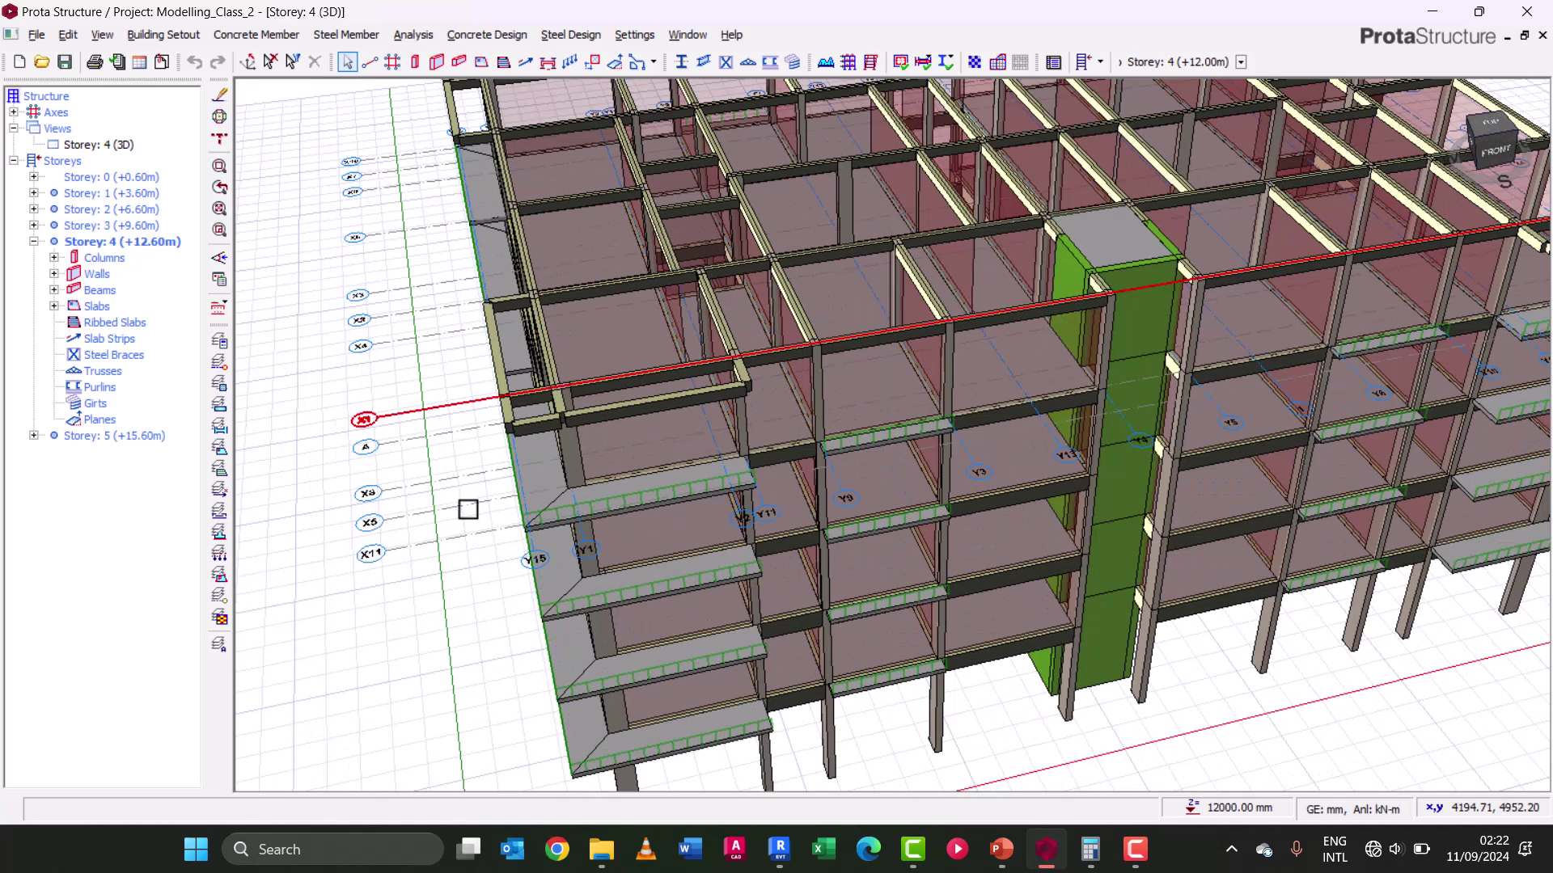
pyautogui.scroll(-1, 468, 503)
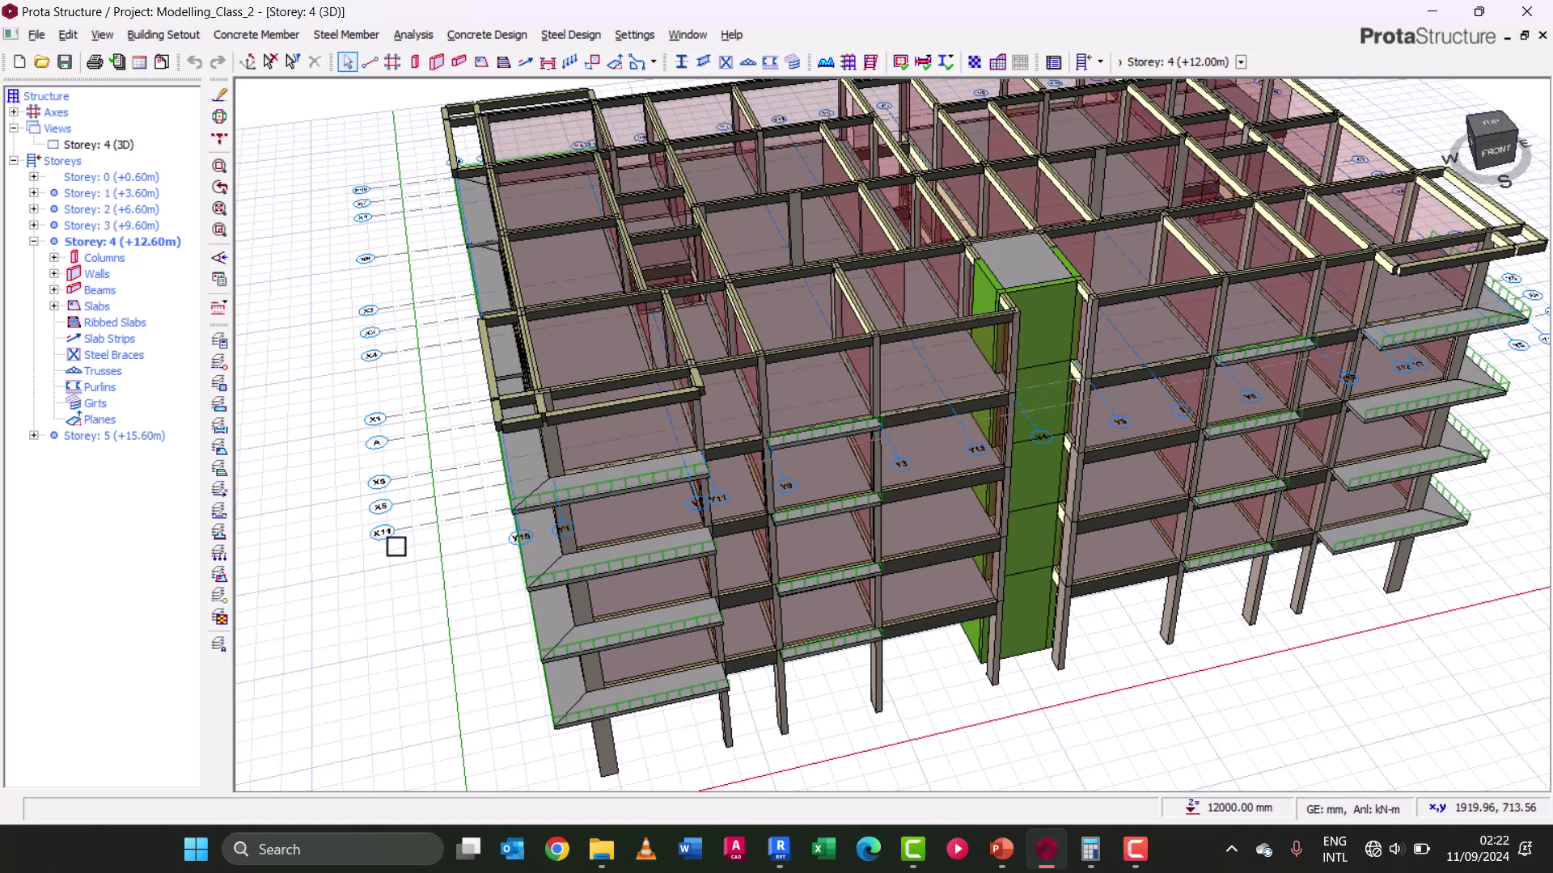